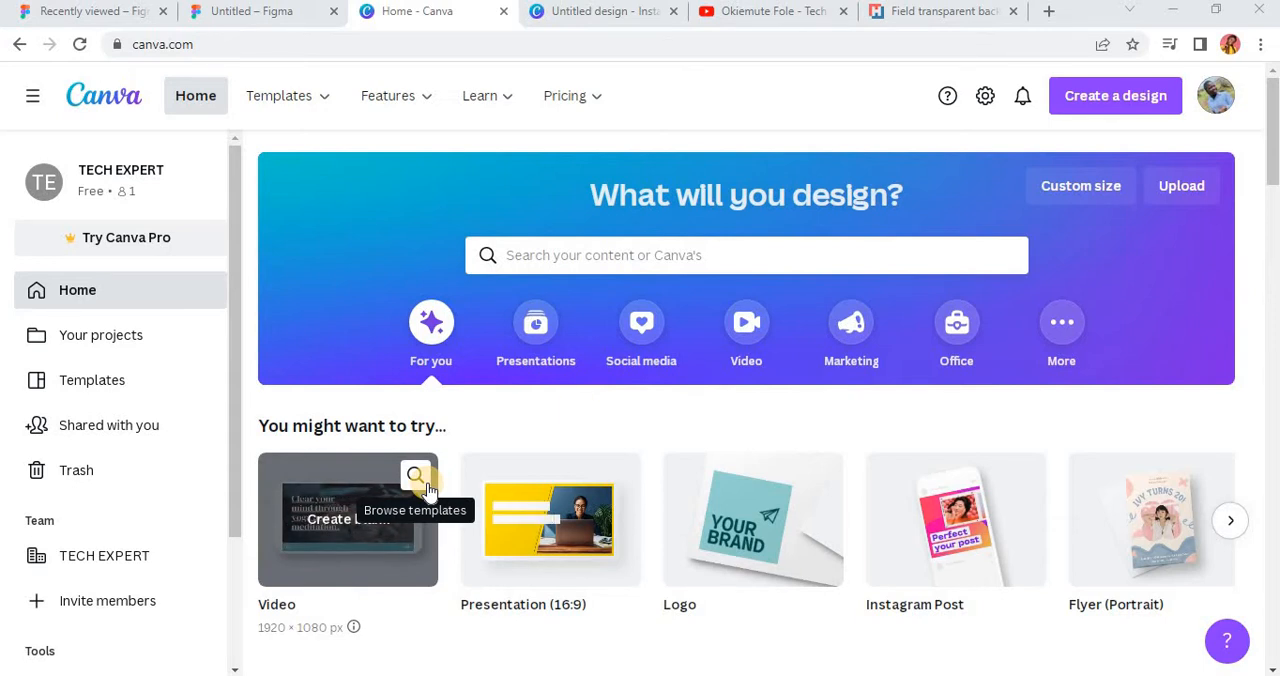
Step: Create a new custom-size design of 1080 × 1200 px
left_click(1105, 105)
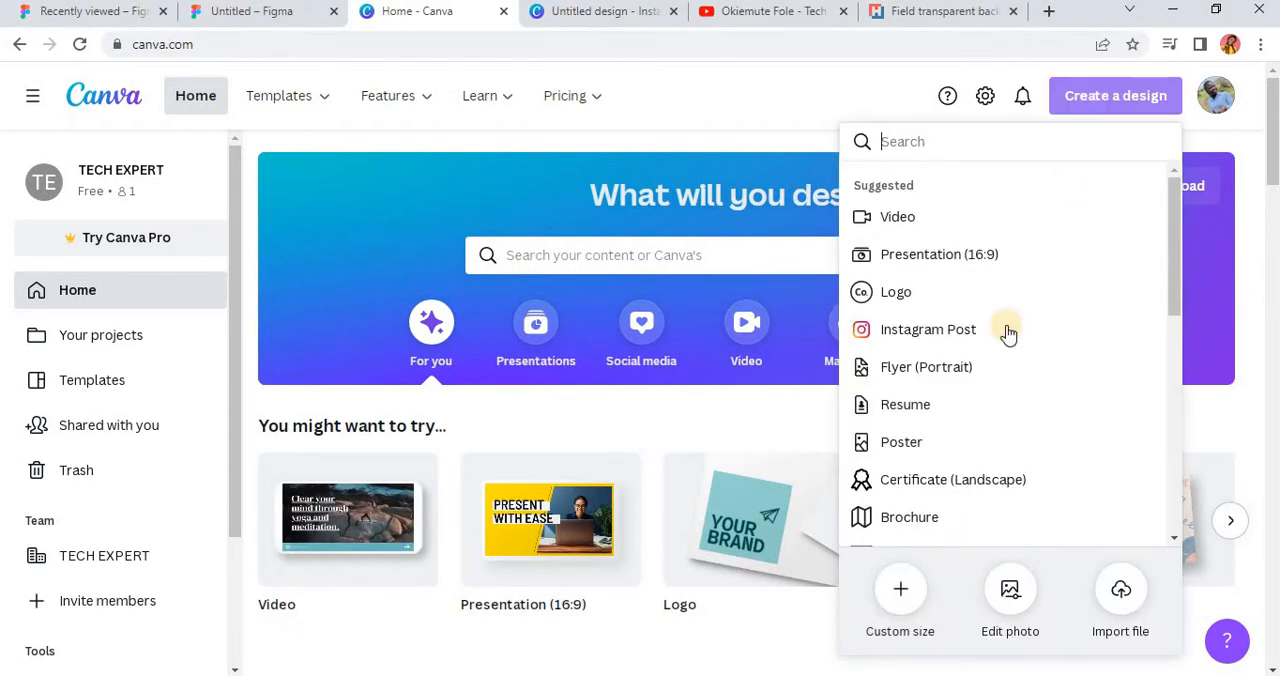
left_click(902, 598)
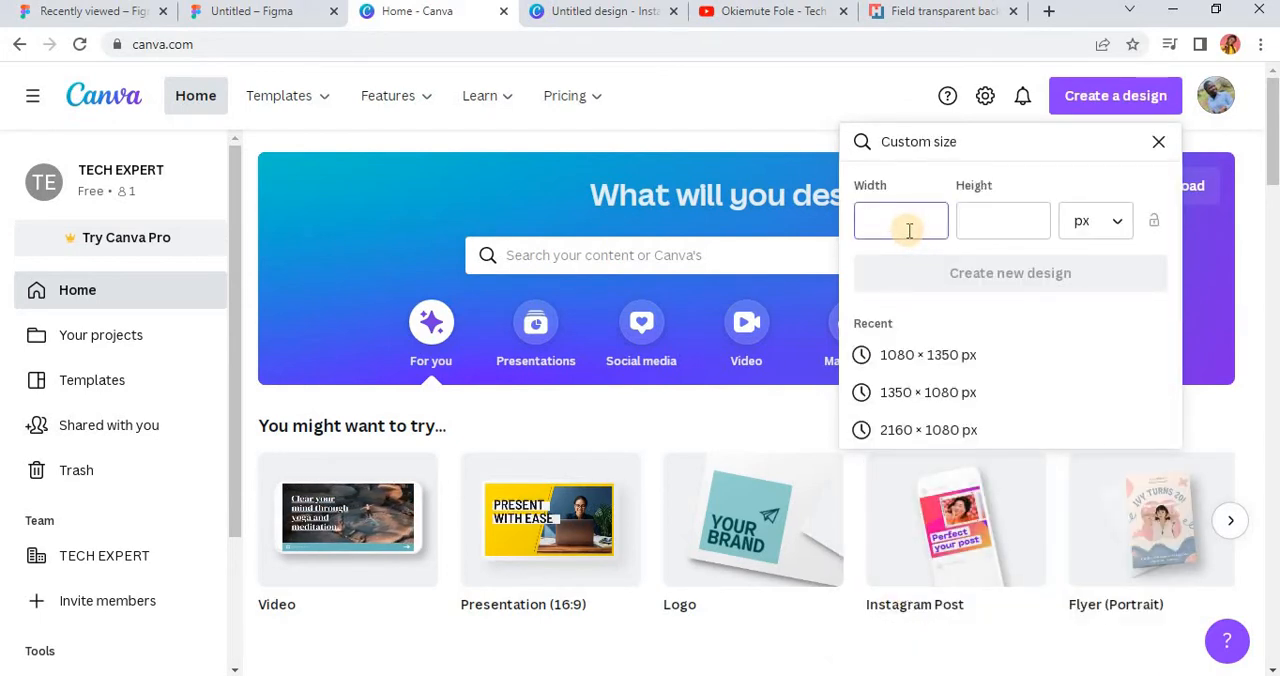
left_click(988, 224)
type("12")
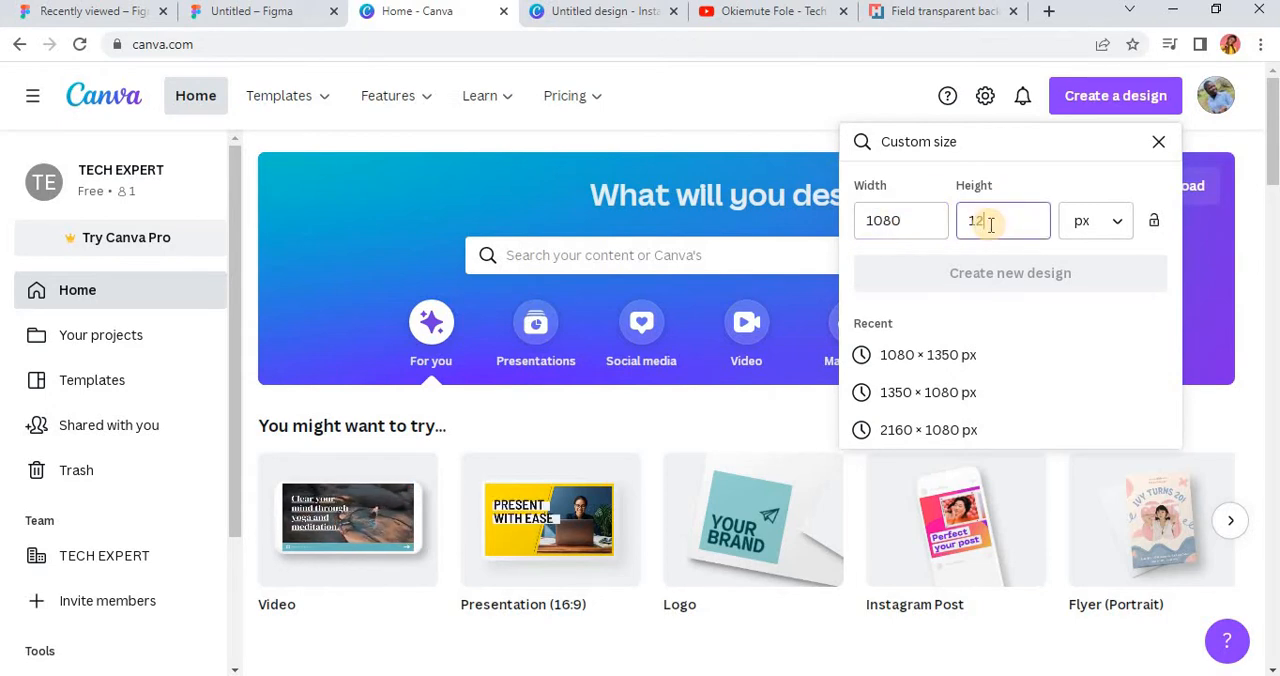
type("00")
left_click(1010, 276)
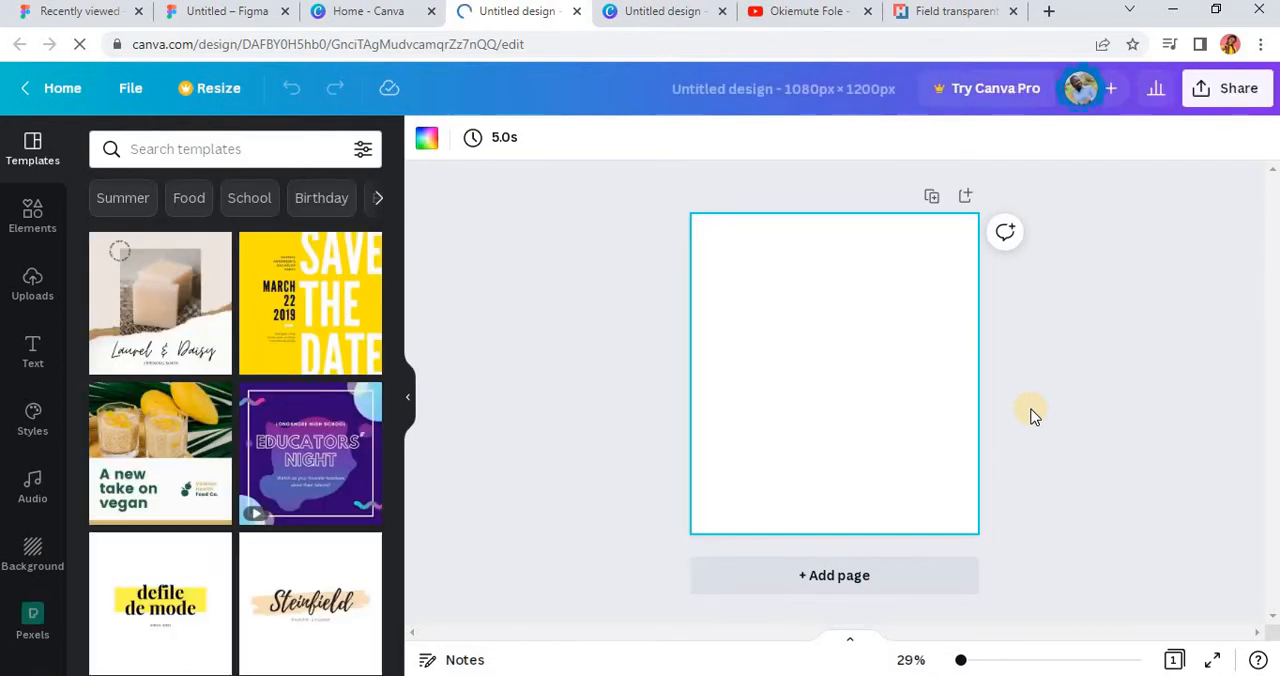
Step: Find the roast chicken on a round white plate among the uploaded images and add it to the blank page
left_click(33, 290)
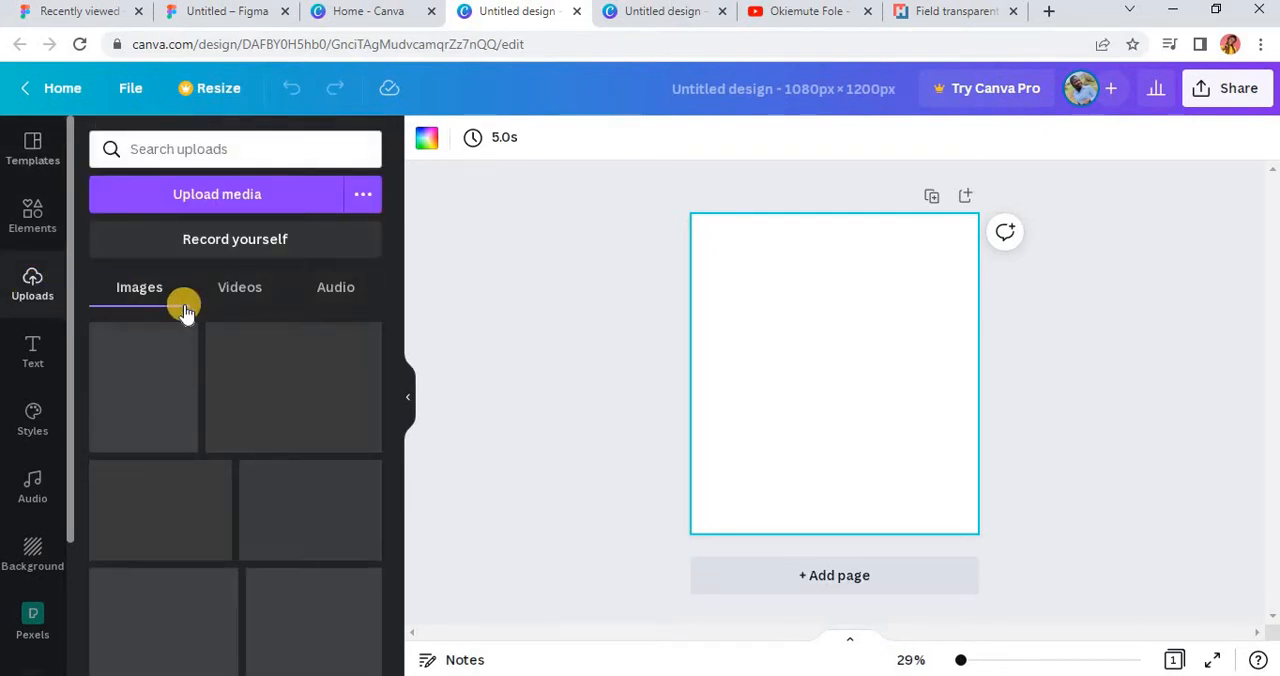
scroll(225, 406, "down", 10)
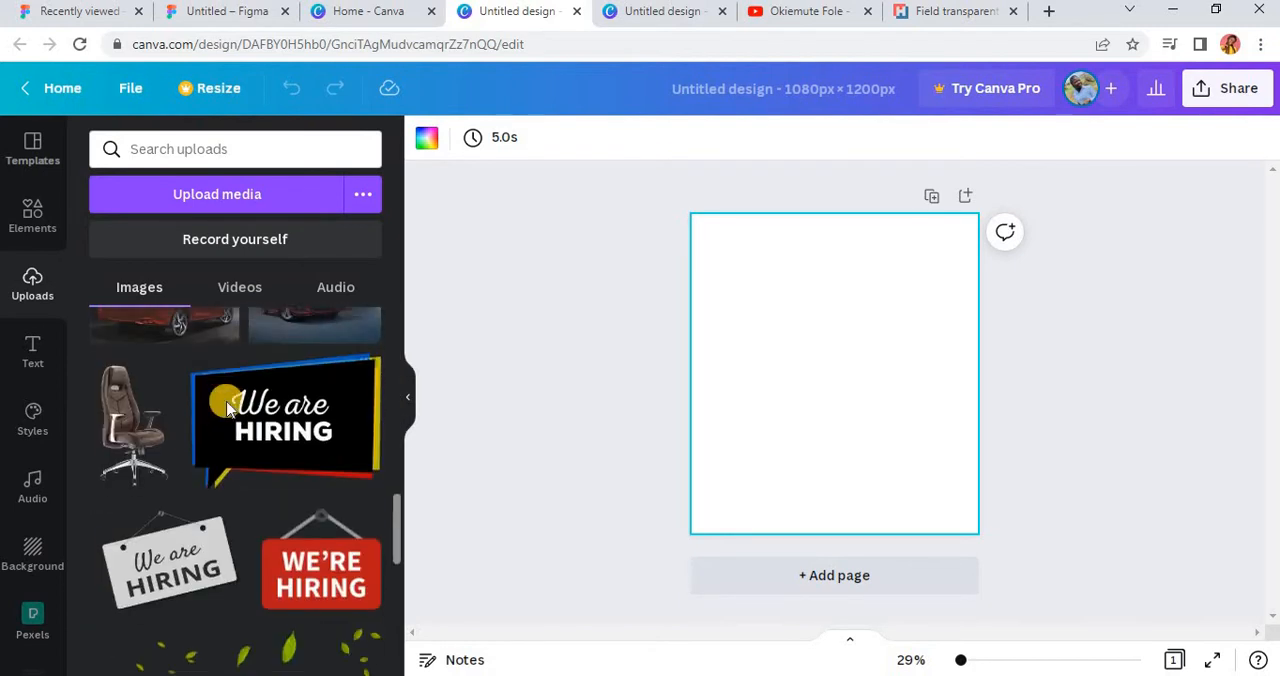
scroll(227, 406, "down", 10)
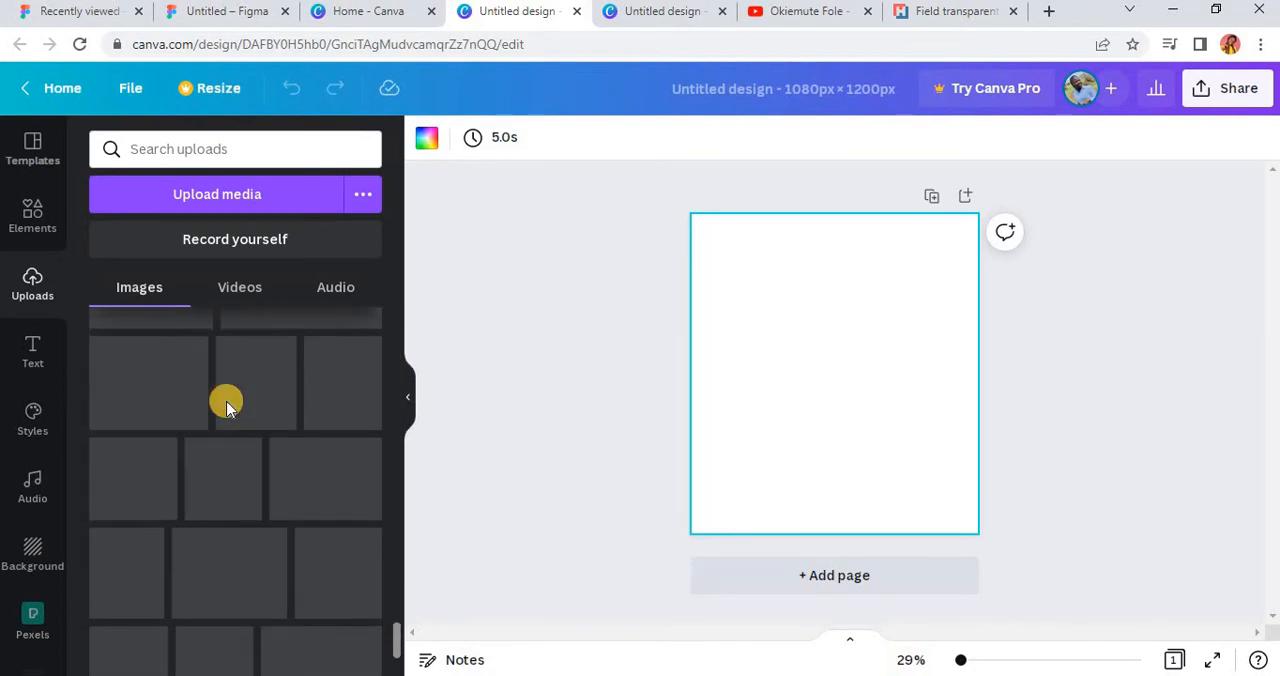
scroll(227, 406, "down", 10)
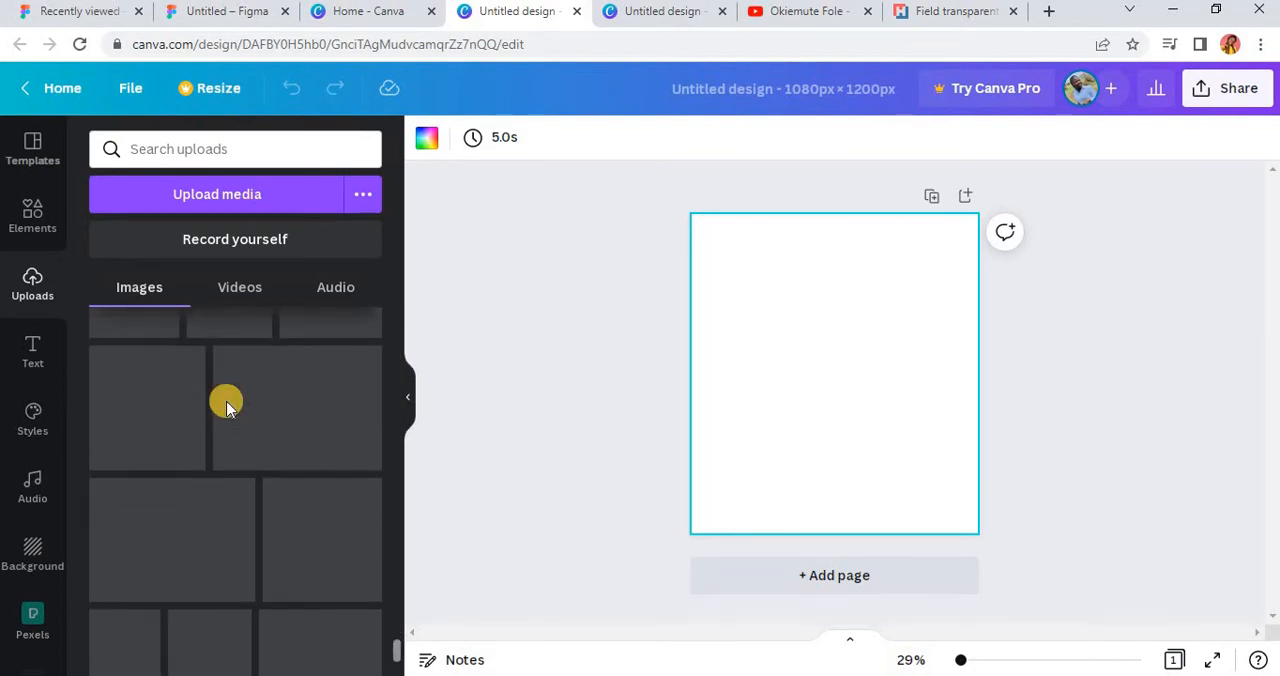
scroll(227, 406, "down", 5)
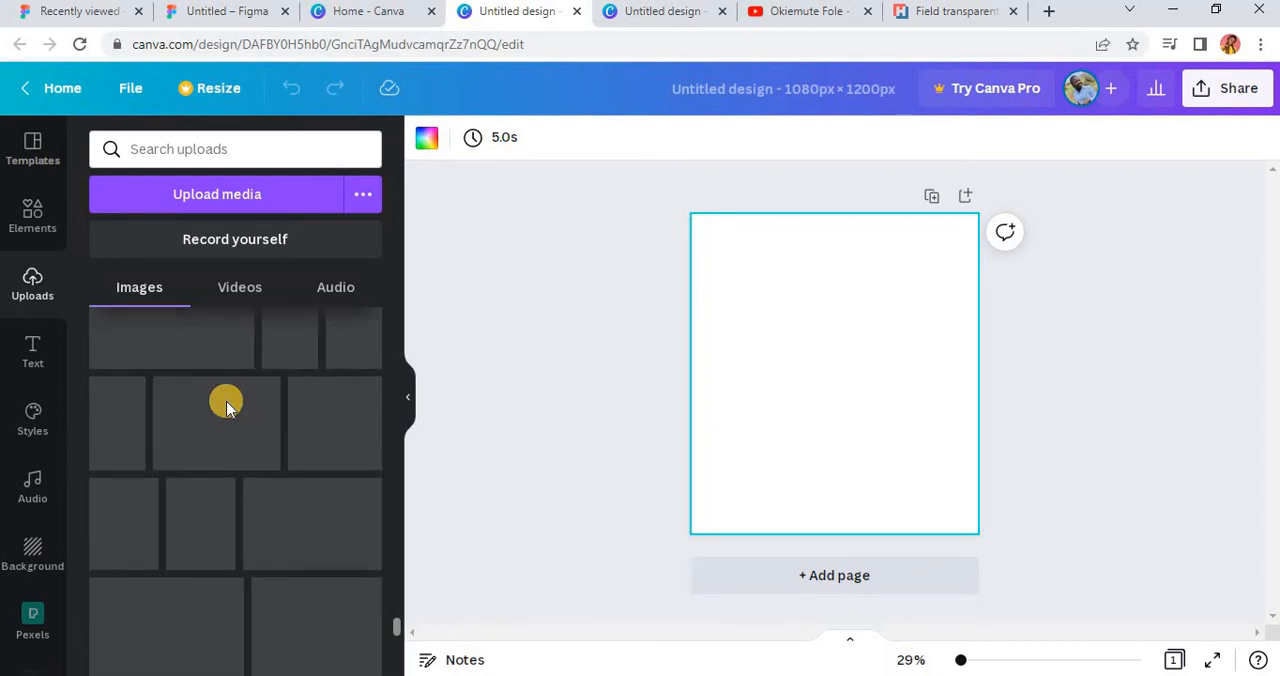
scroll(220, 411, "down", 7)
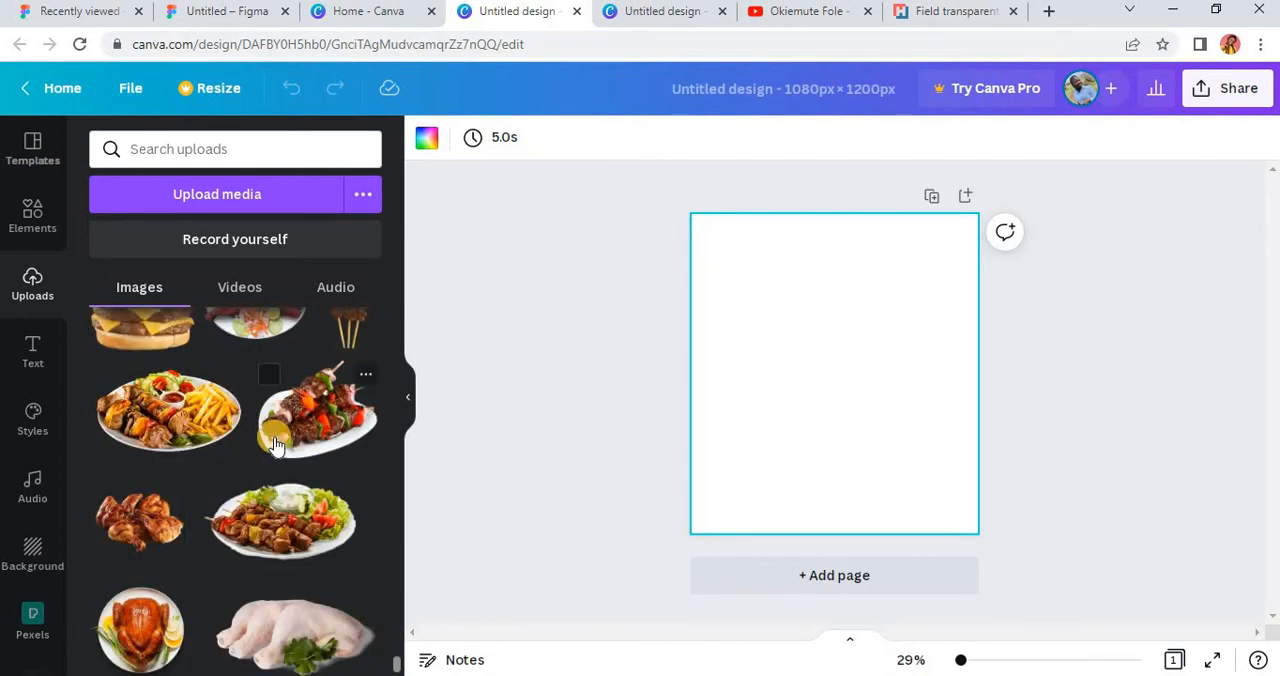
scroll(277, 446, "up", 3)
scroll(277, 446, "down", 4)
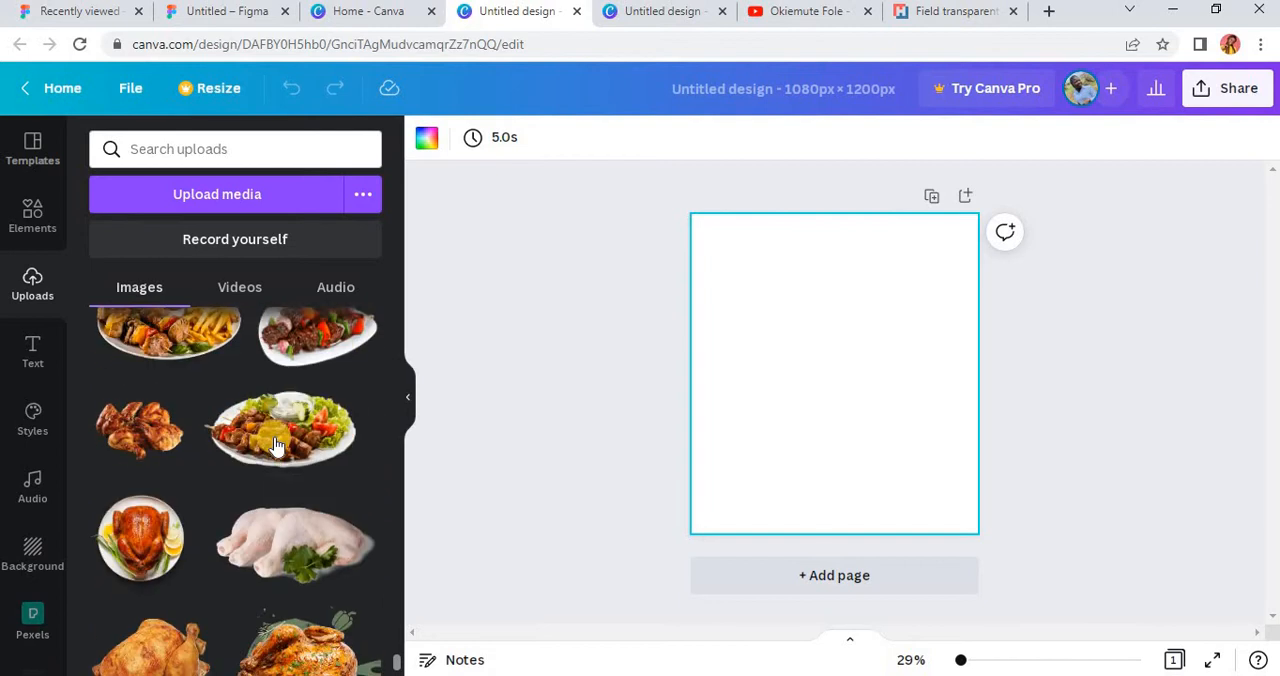
scroll(277, 446, "down", 5)
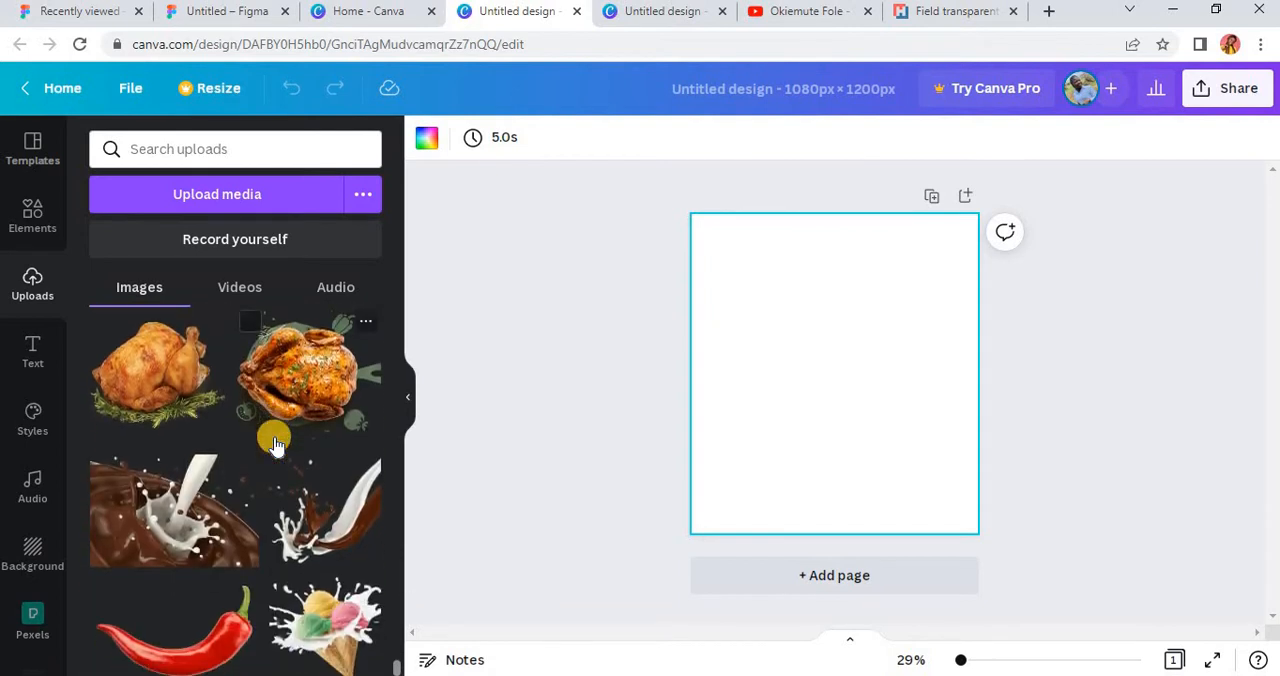
scroll(276, 446, "down", 5)
scroll(277, 446, "down", 3)
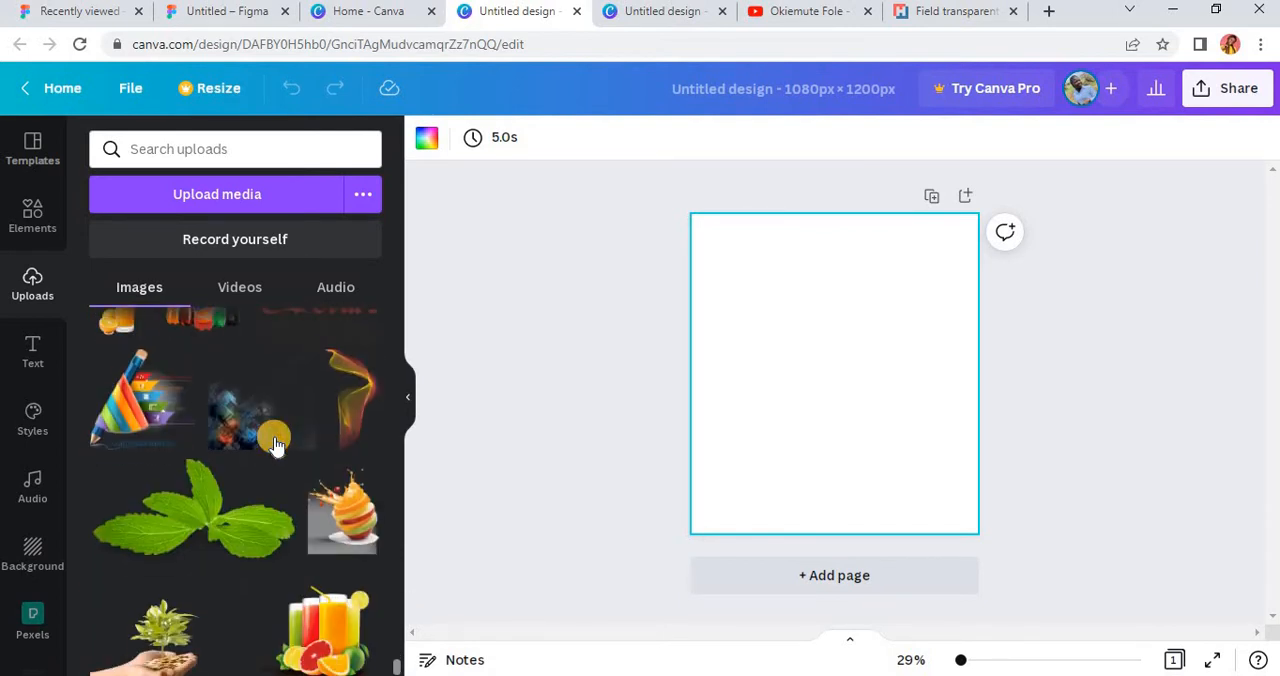
scroll(277, 446, "down", 3)
scroll(277, 446, "up", 10)
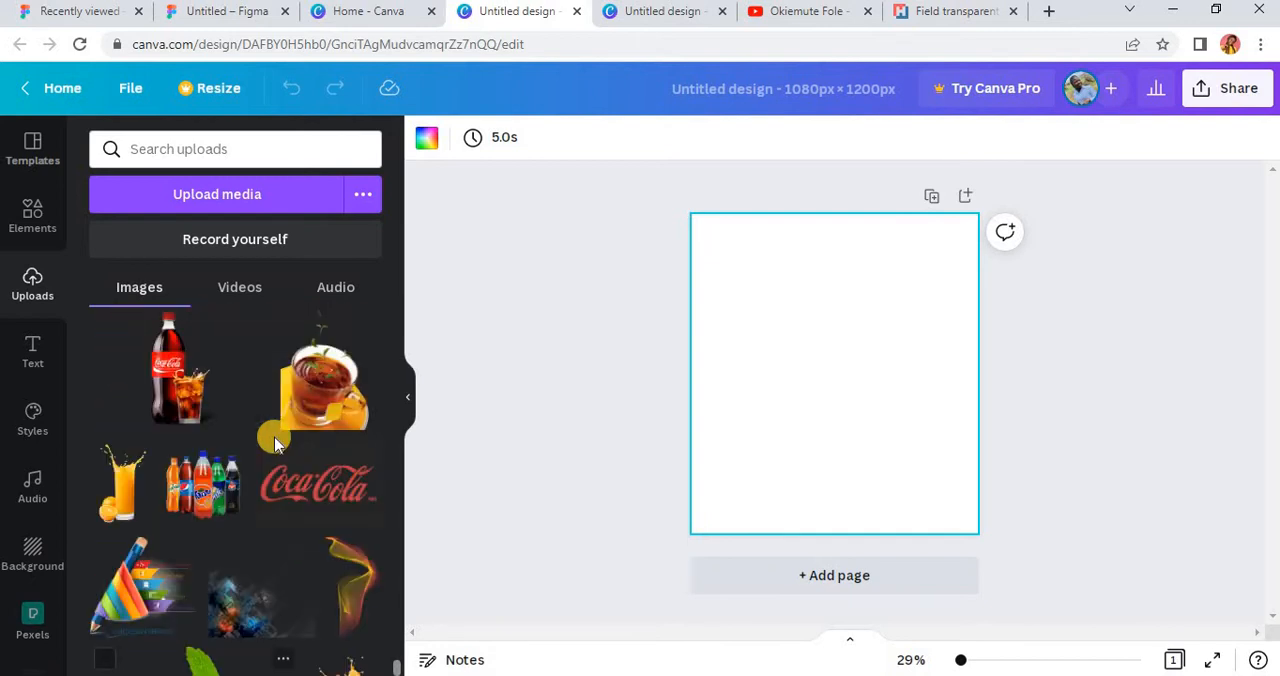
scroll(276, 446, "up", 10)
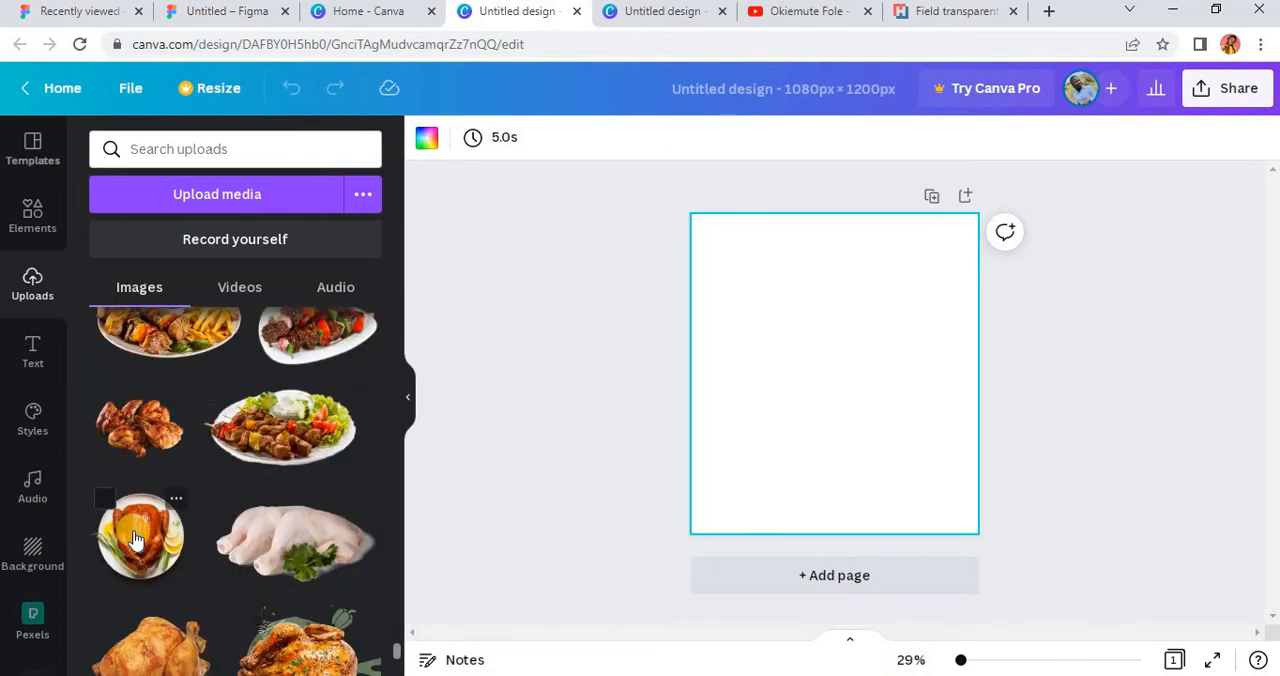
left_click(137, 540)
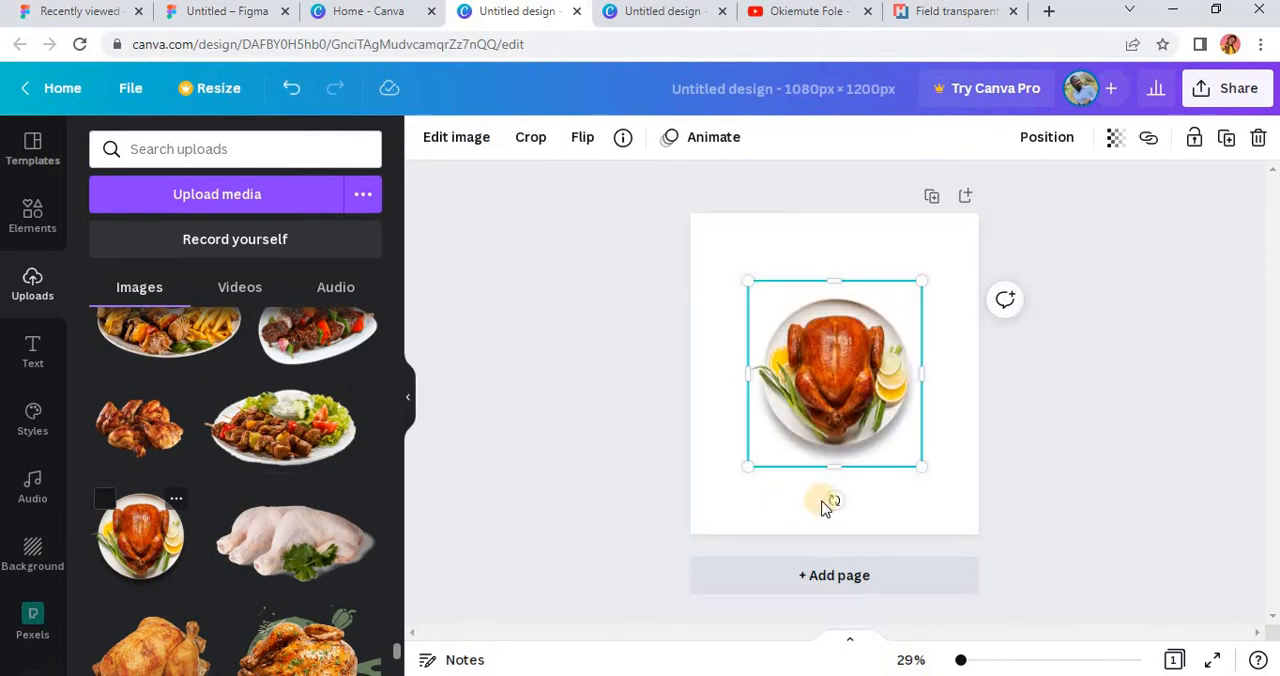
Step: Enlarge the chicken plate image to about 1,037 × 1,108 and move it so it runs off the page's right edge
left_click_drag(906, 469, 1040, 584)
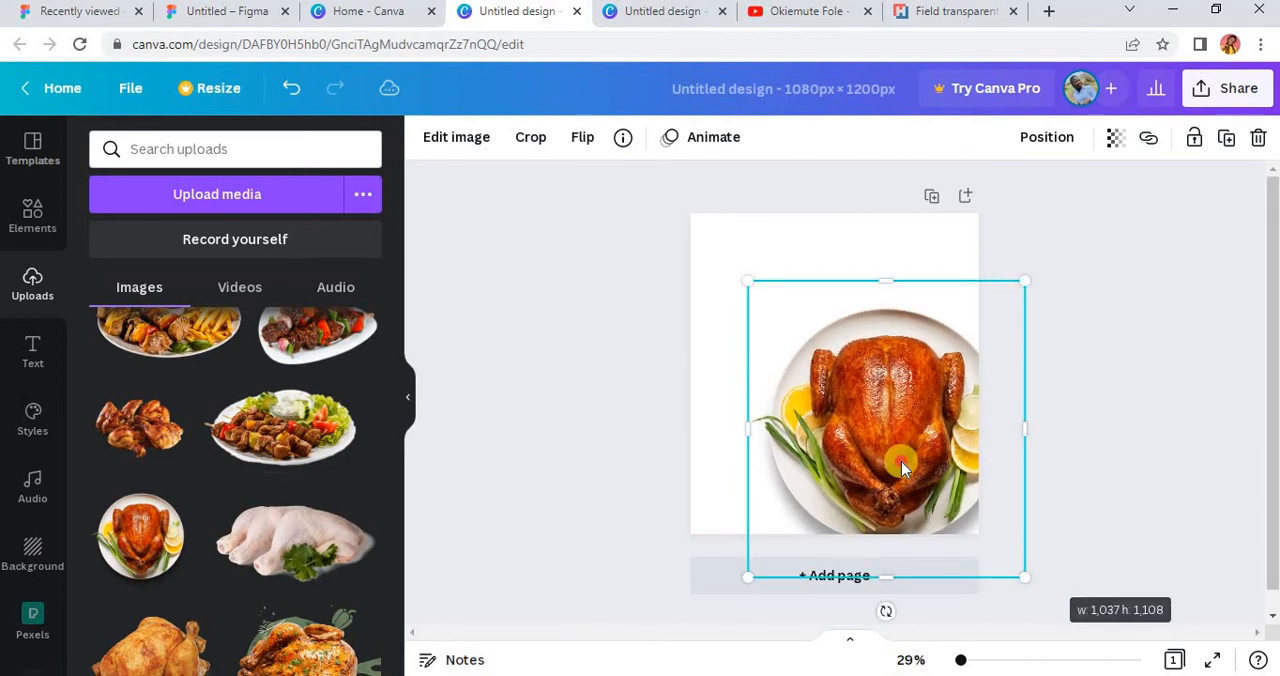
left_click_drag(905, 445, 959, 420)
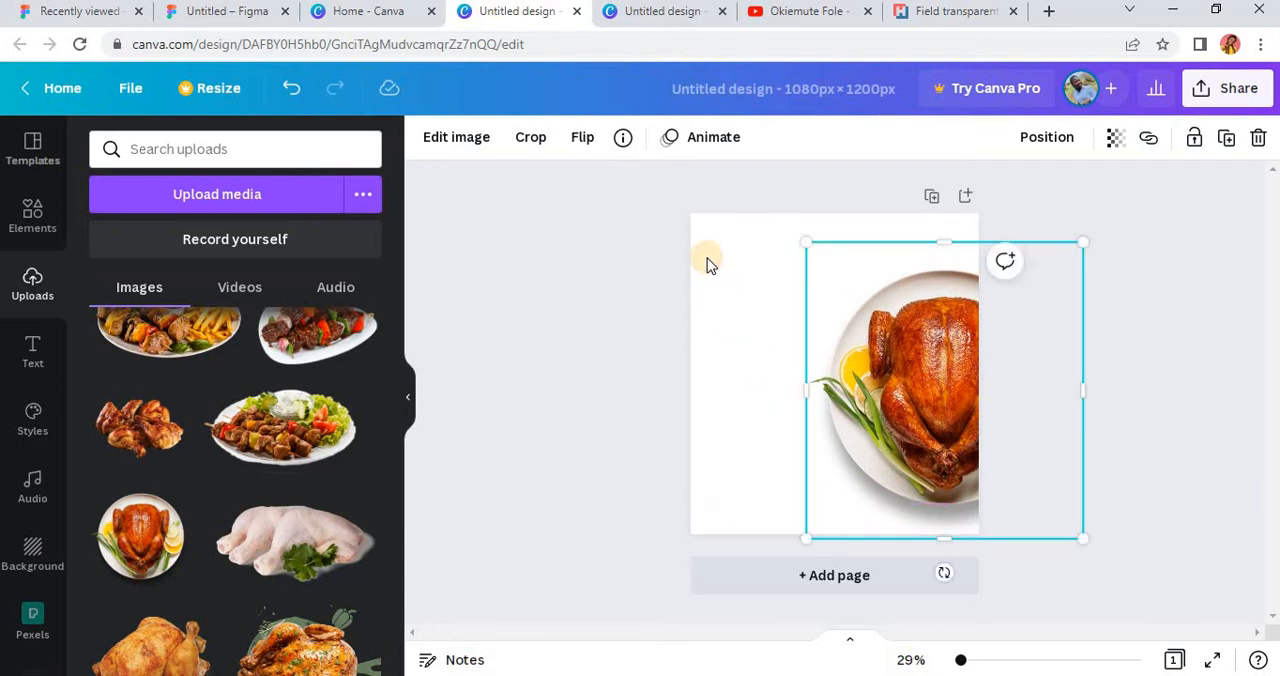
Step: Set the page background to yellow and lighten it to a custom pale cream, #FFF7D6
left_click(706, 219)
left_click(426, 140)
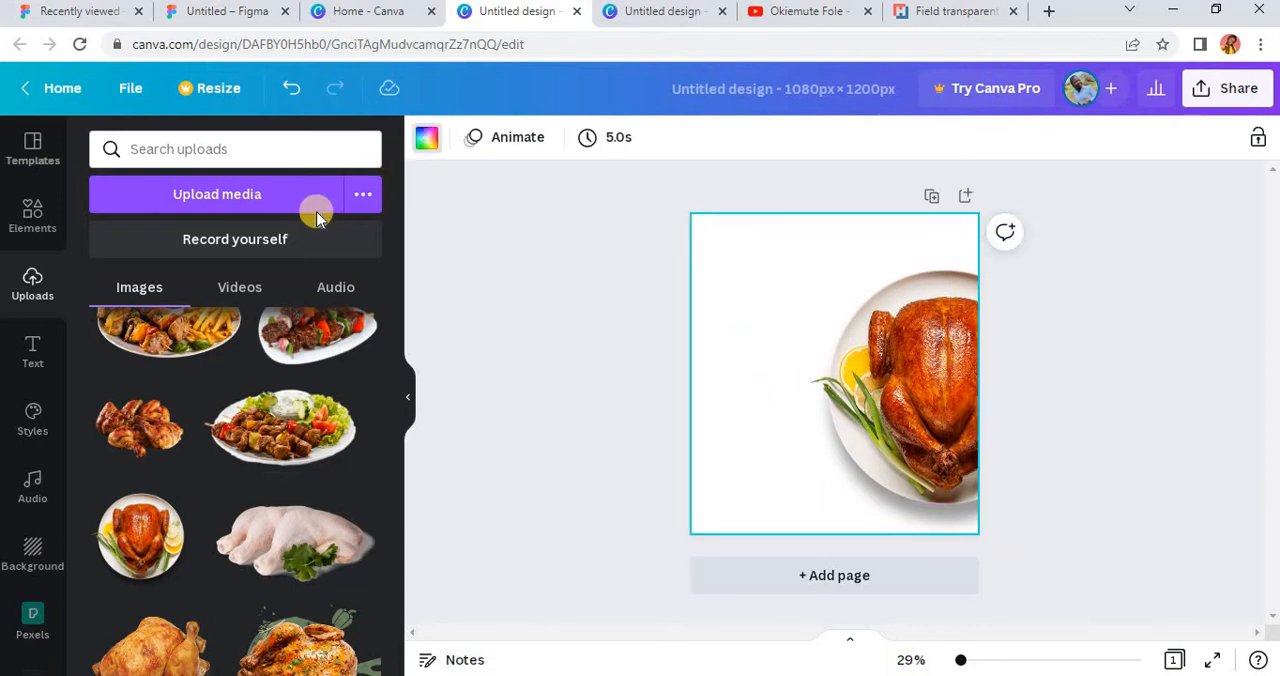
scroll(245, 598, "down", 2)
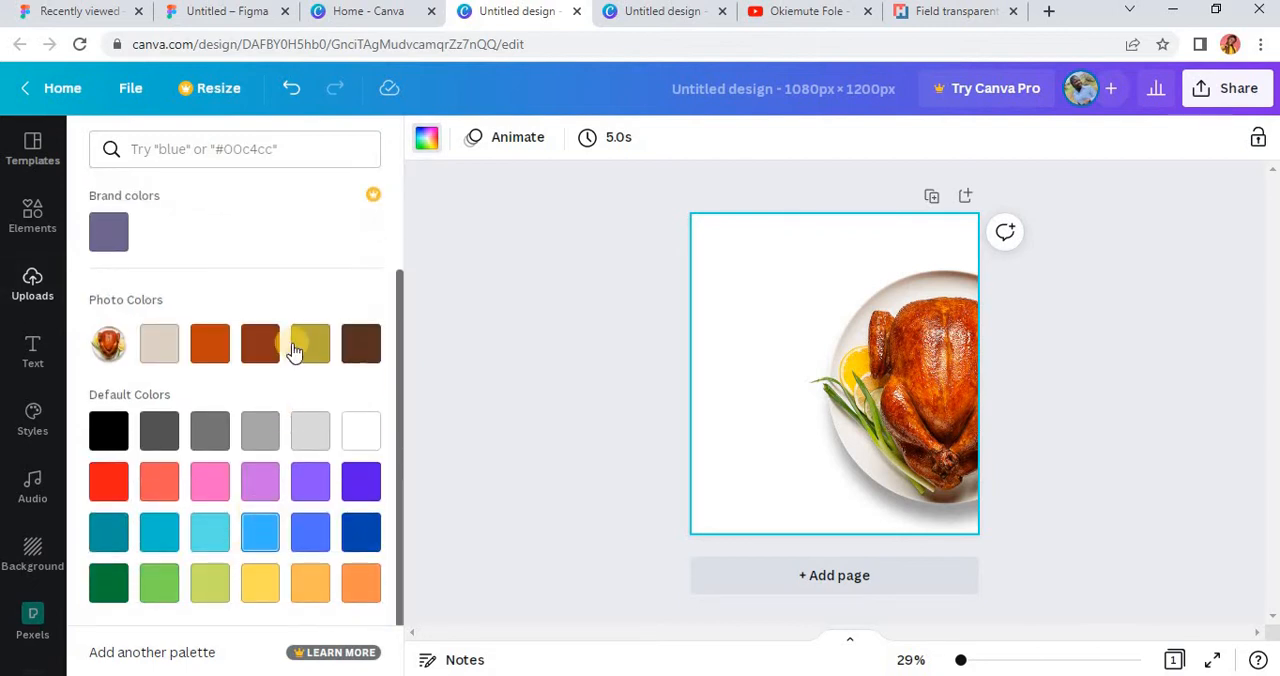
left_click(258, 584)
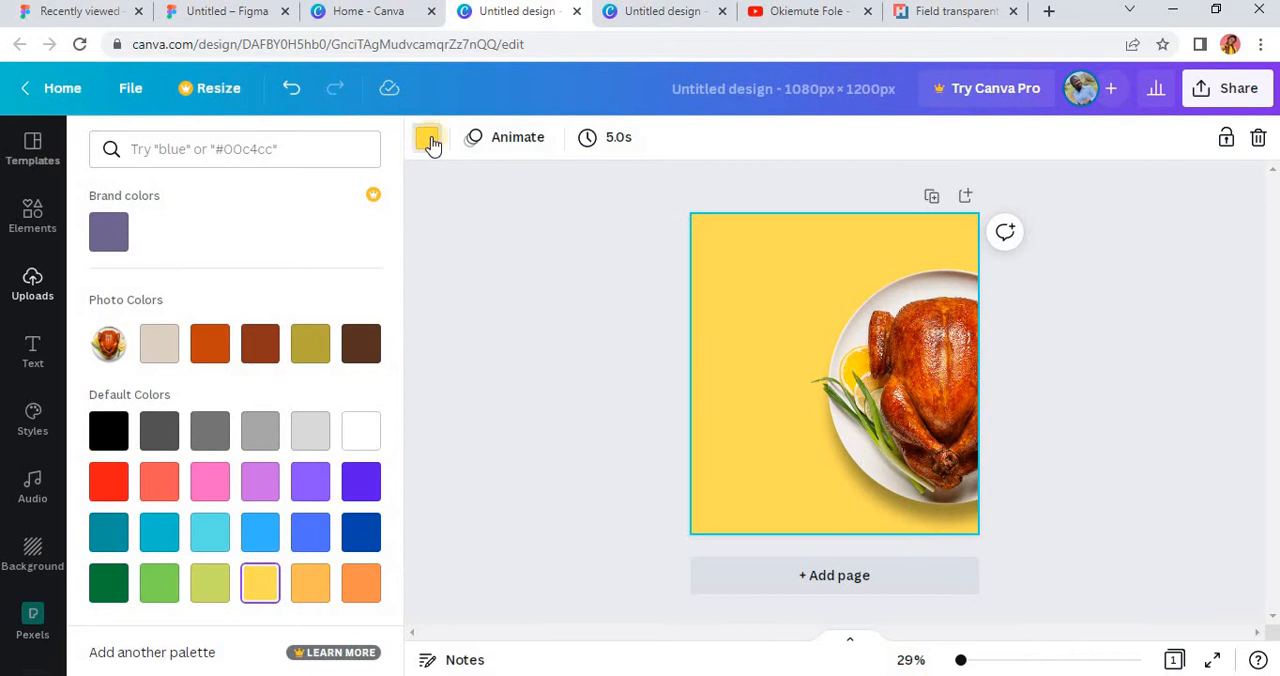
scroll(187, 249, "up", 2)
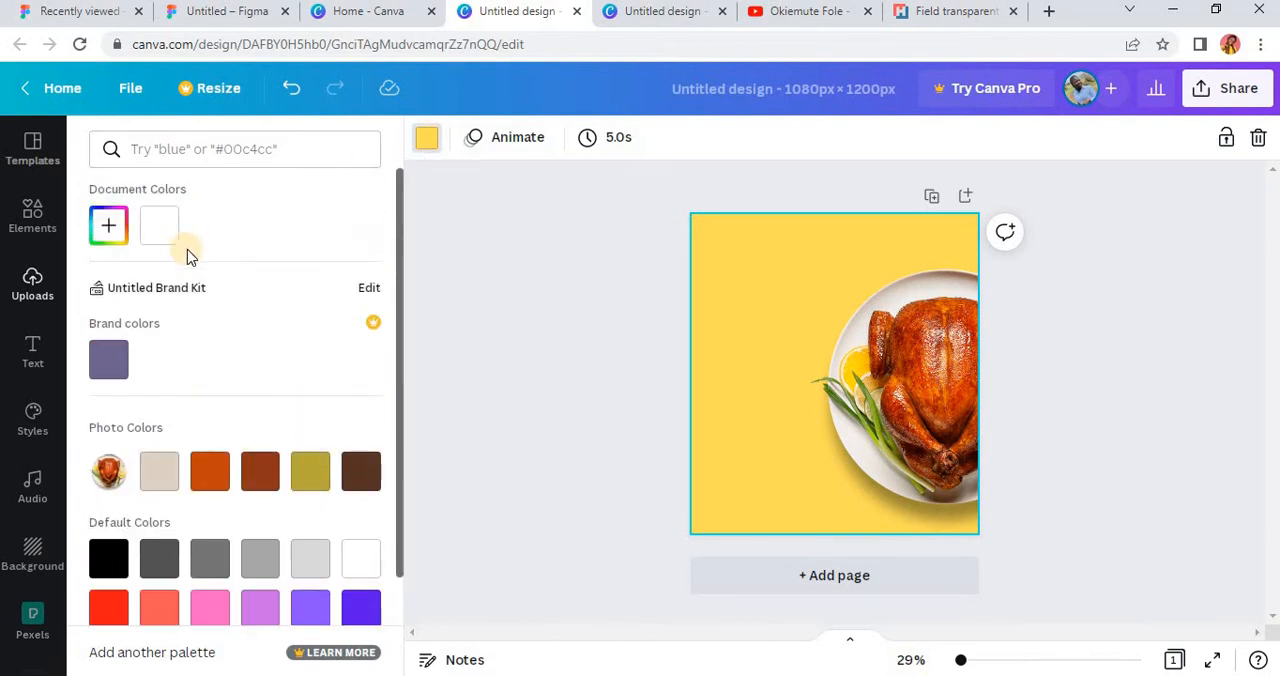
left_click(106, 240)
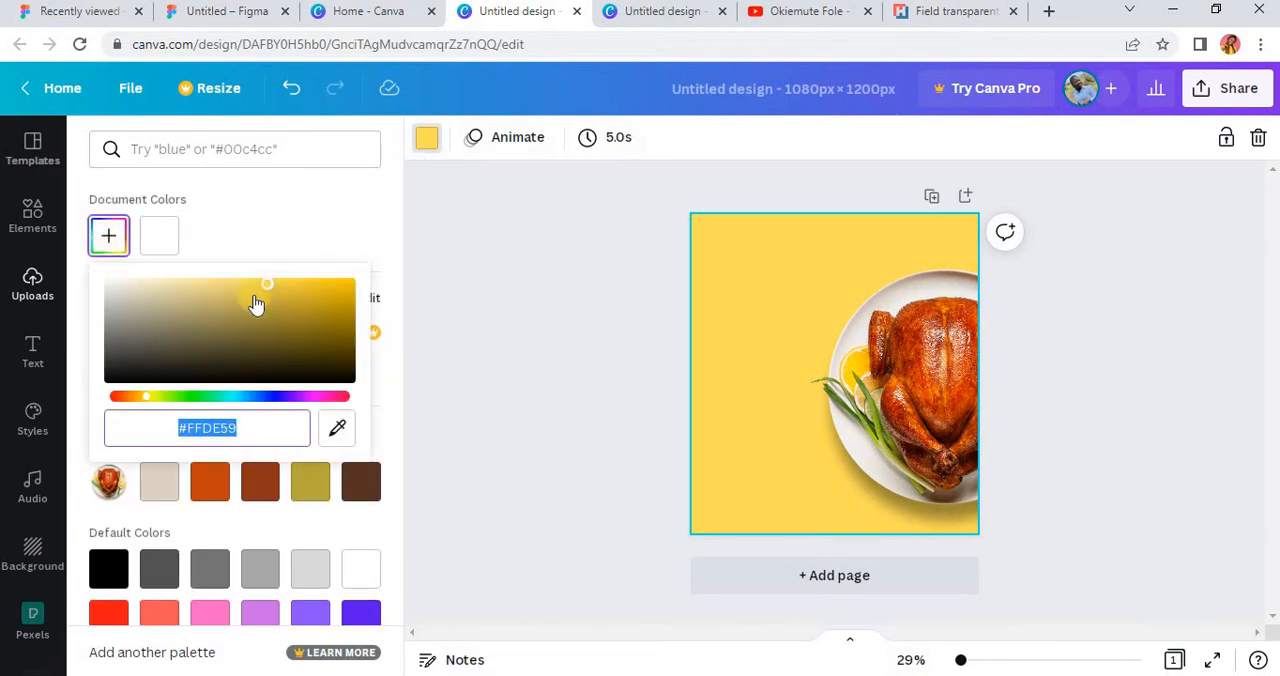
left_click_drag(243, 283, 147, 262)
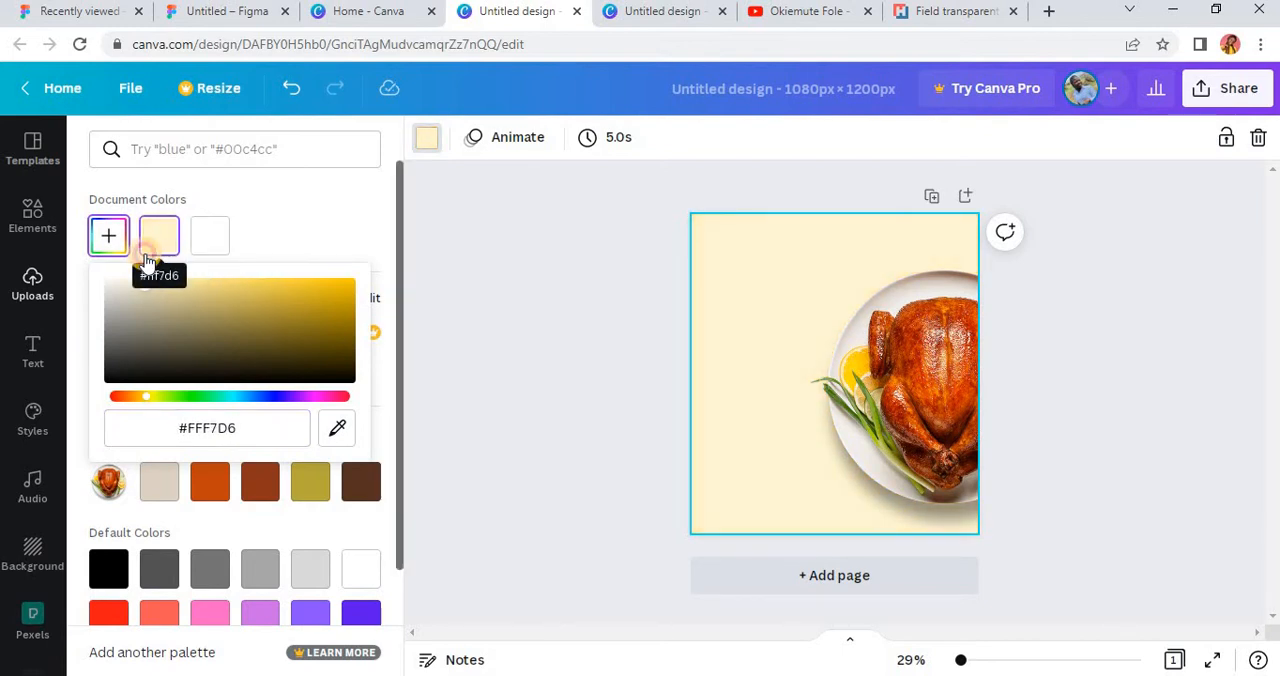
left_click(1070, 372)
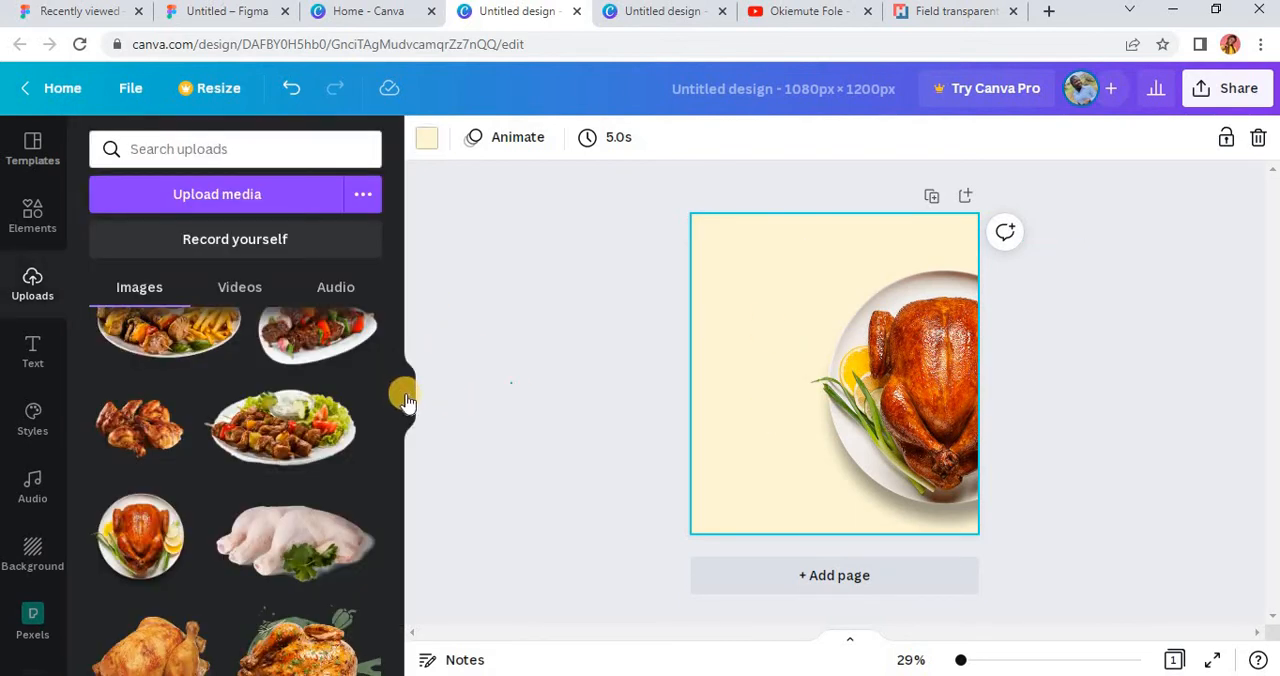
left_click(407, 400)
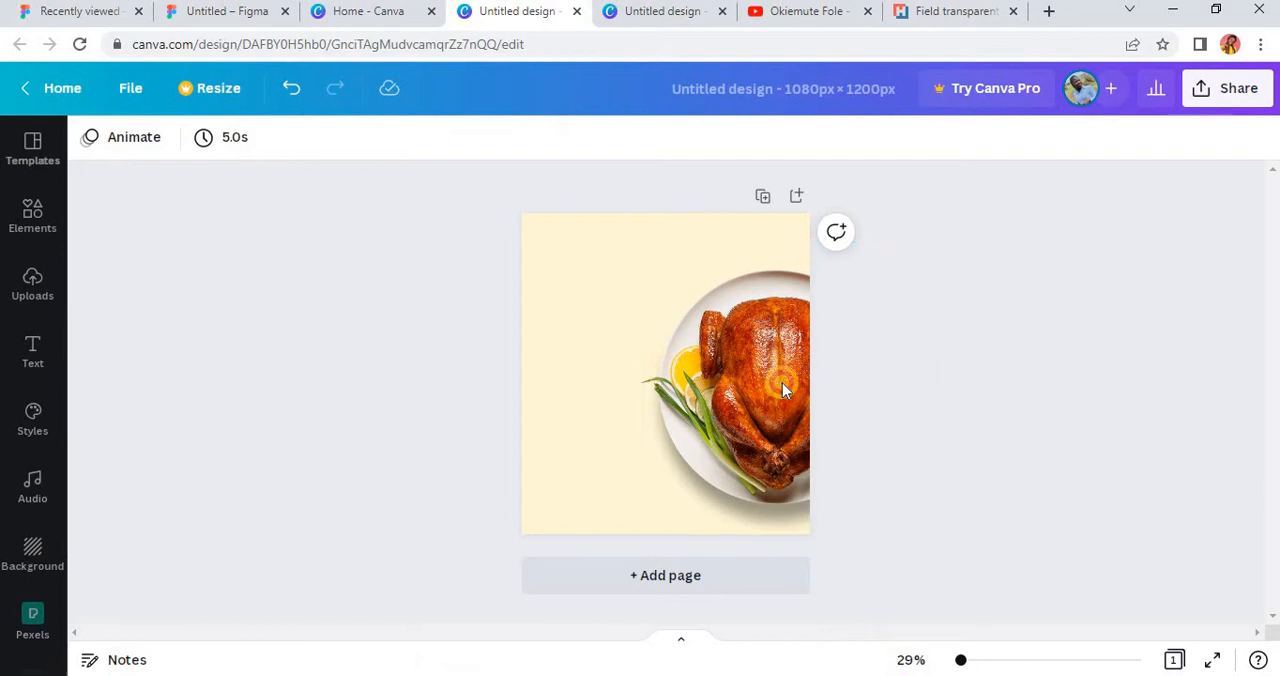
Step: Add a heading text box near the page's upper-left corner and shrink it to font size 35.6
left_click(28, 371)
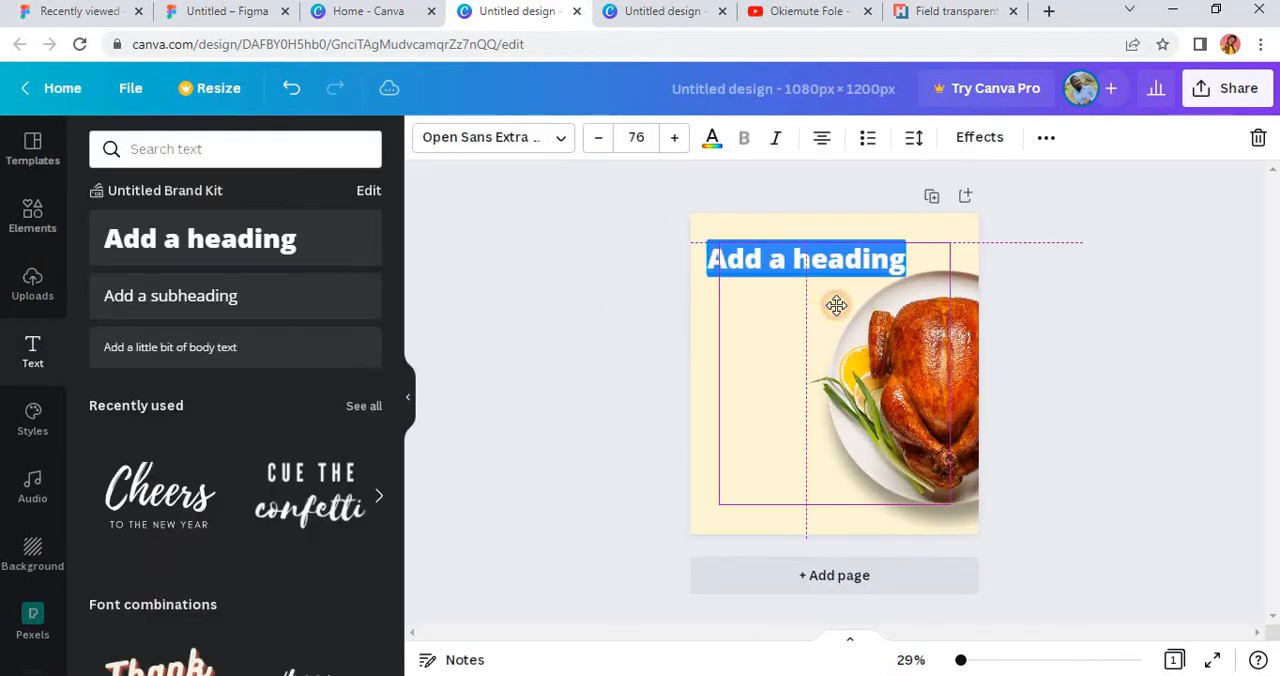
left_click_drag(837, 303, 828, 307)
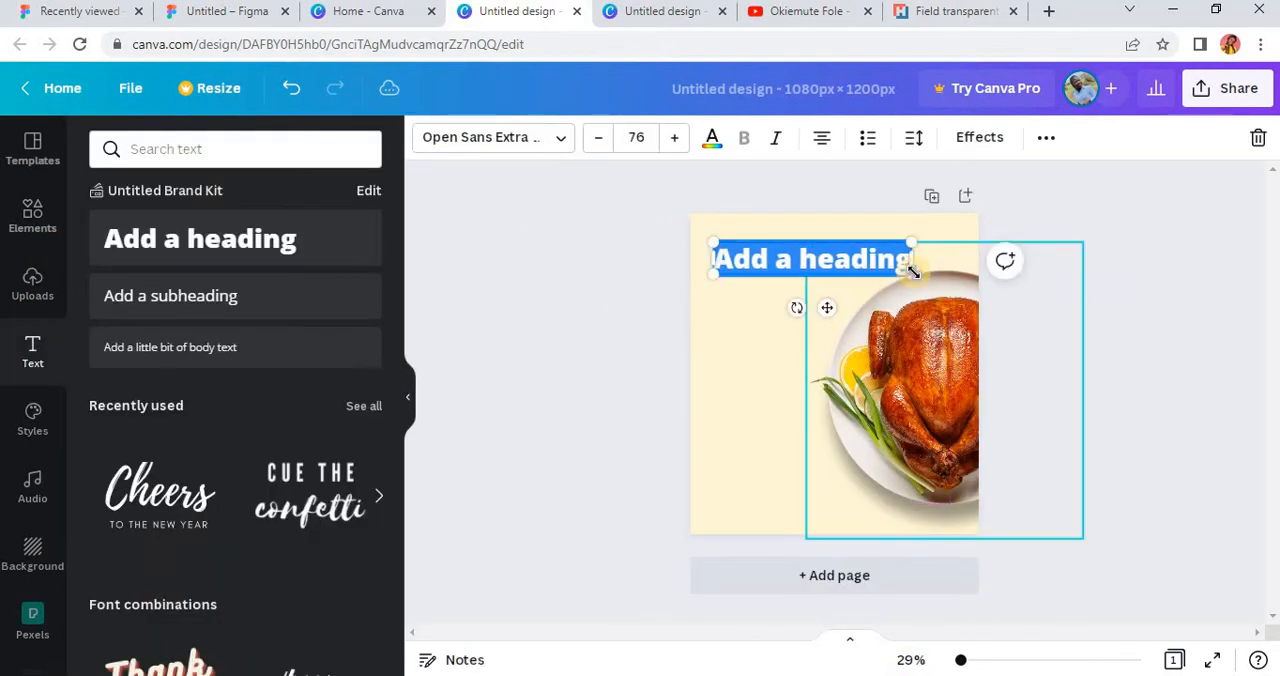
left_click_drag(912, 271, 808, 249)
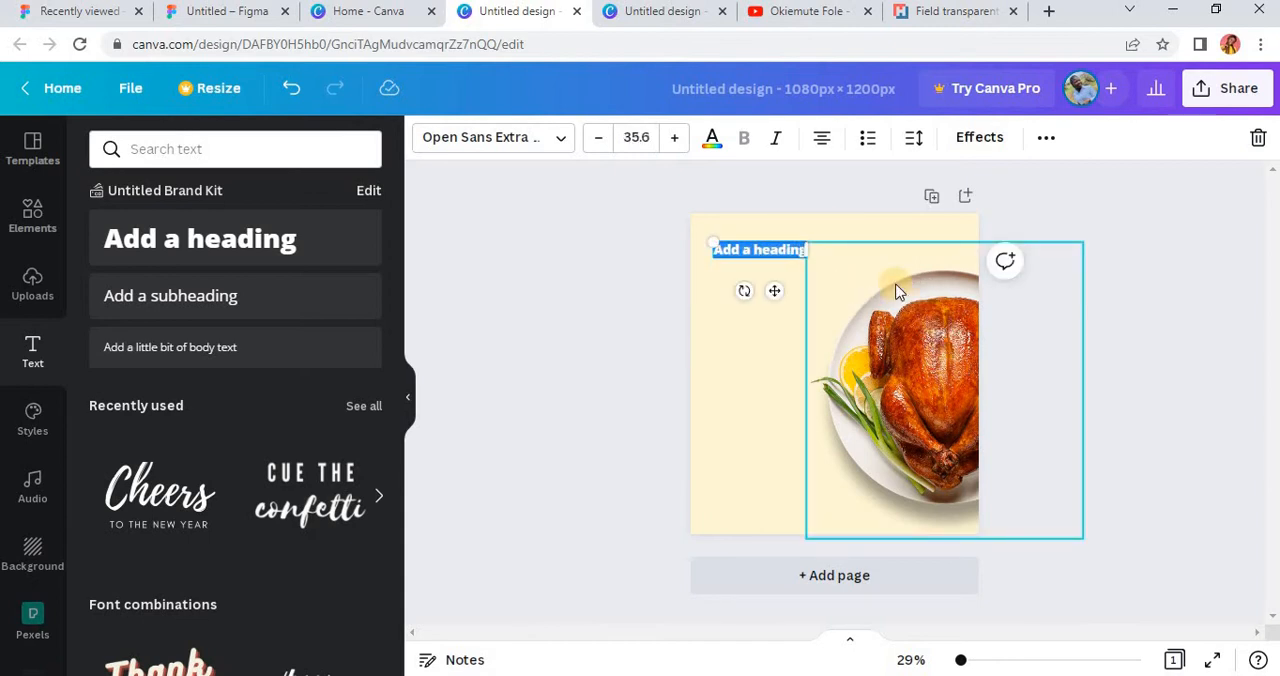
Step: Replace the heading's placeholder text with "FOOD Spa"
scroll(896, 291, "up", 3)
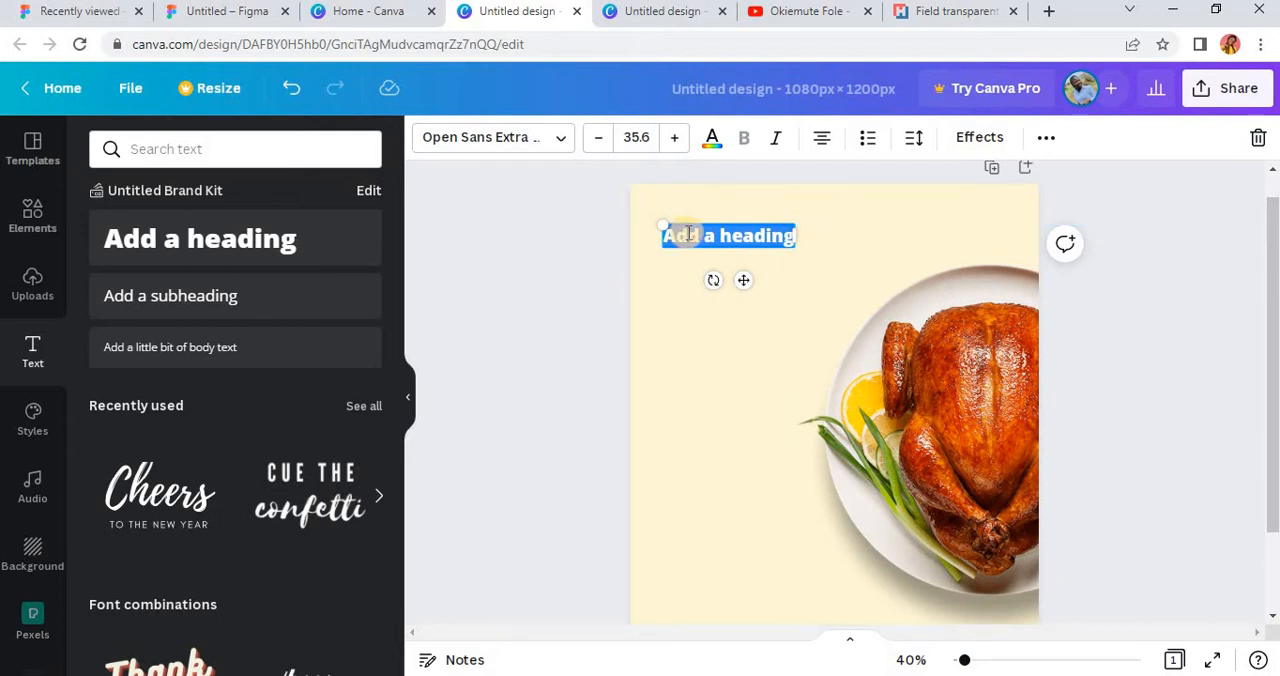
type("FOOD")
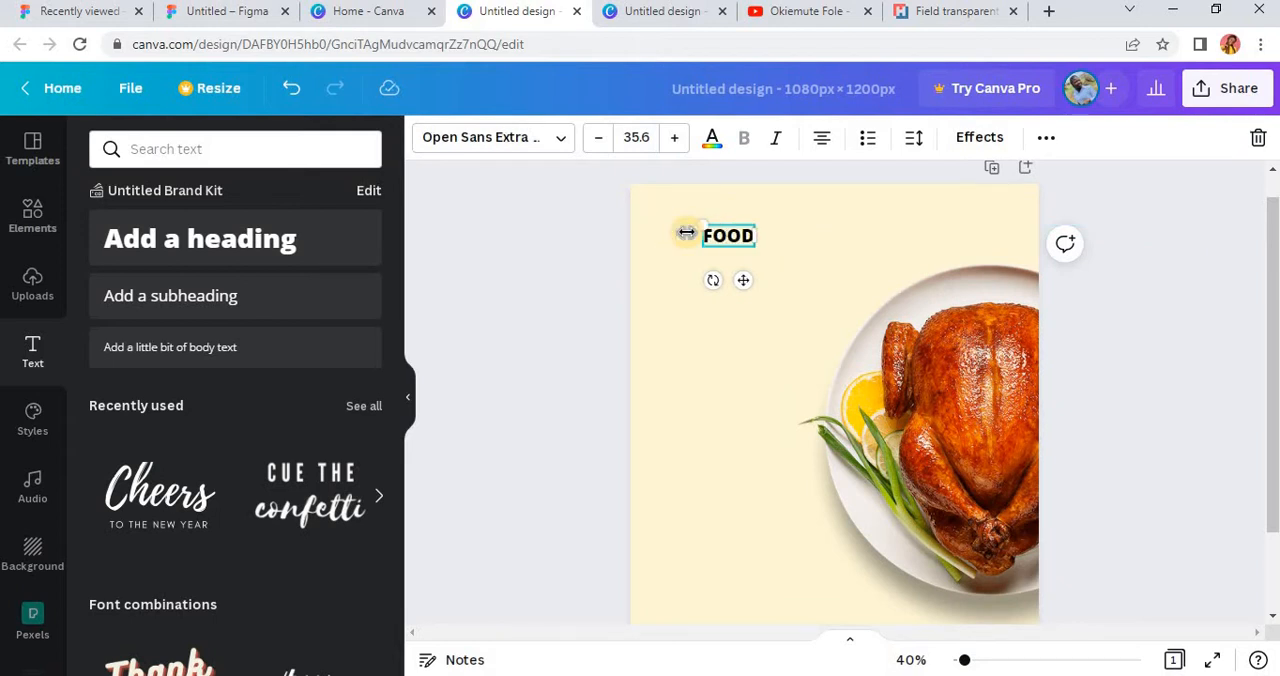
type(" s")
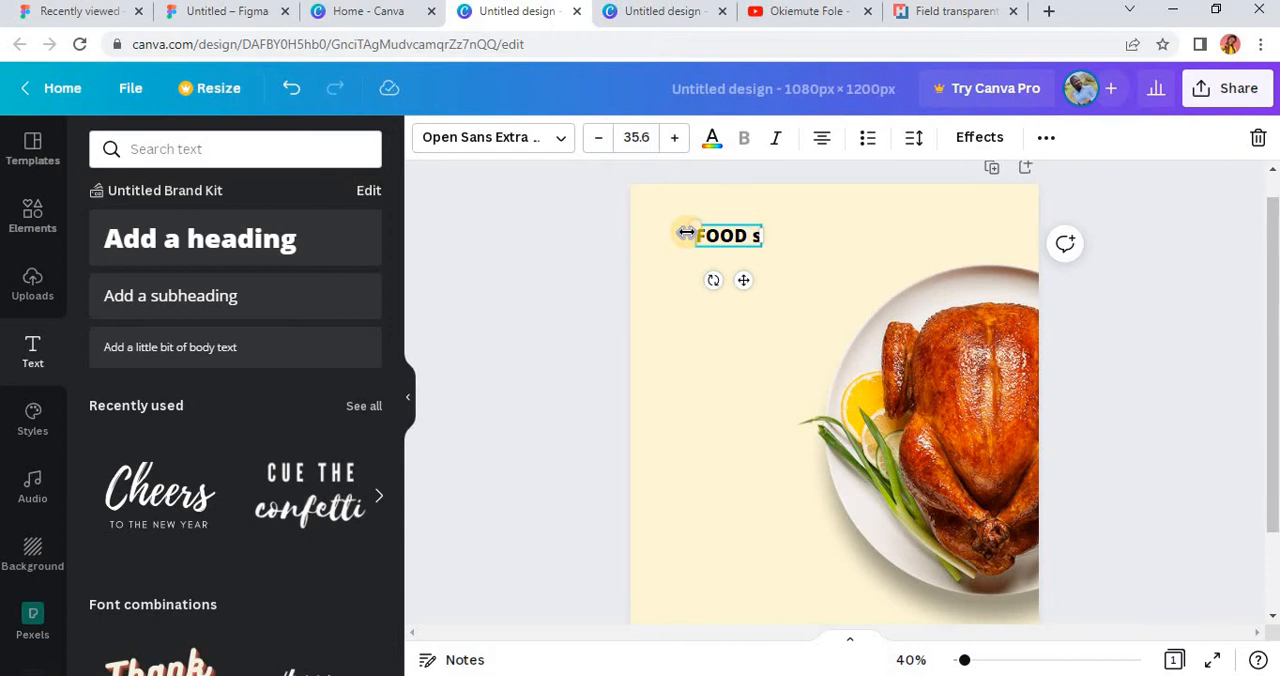
key("BackSpace")
type("Spa")
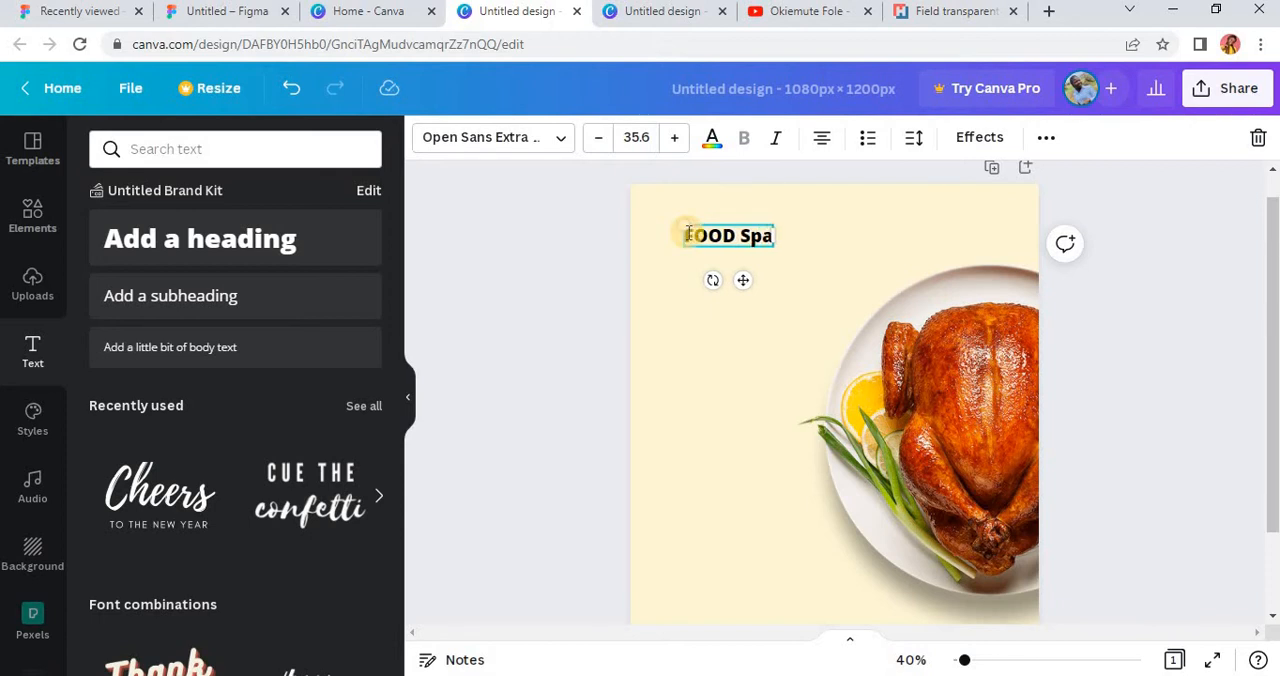
left_click(703, 268)
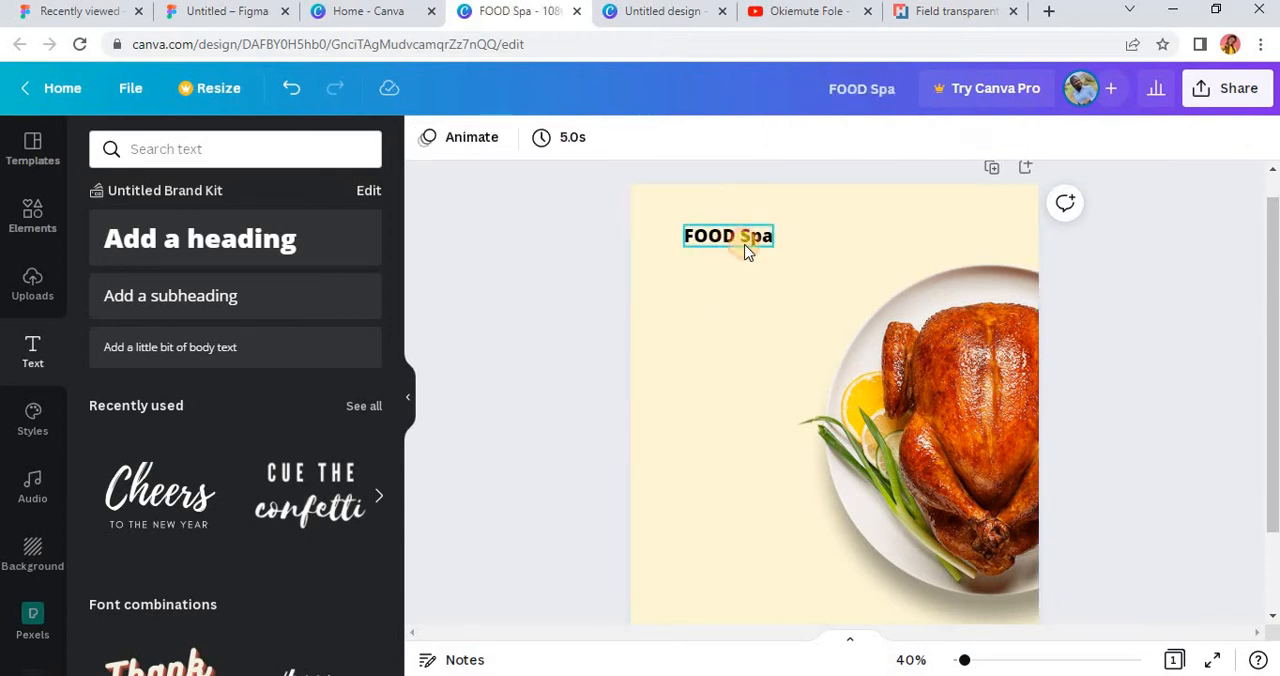
Step: Reduce the "FOOD Spa" heading to font size 30.8 and shift it slightly towards the page's left edge
left_click(746, 247)
left_click_drag(711, 277, 740, 237)
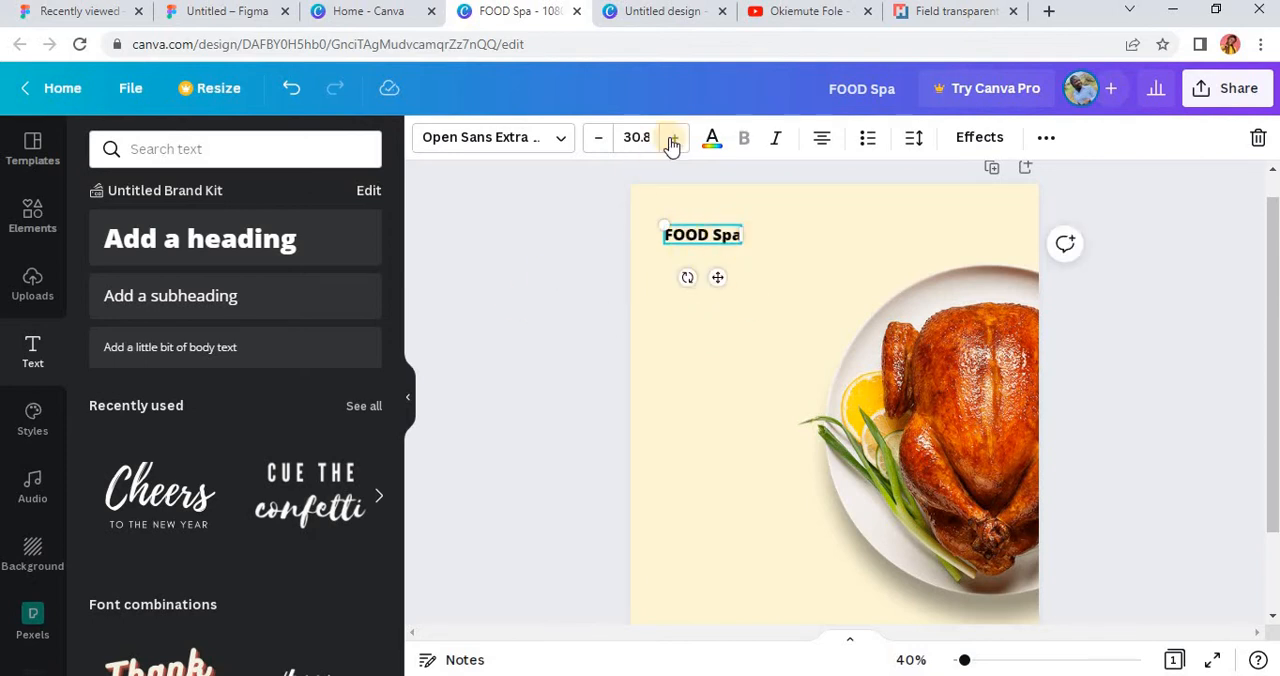
Step: Recolour the "FOOD Spa" heading with the burnt orange from the photo colours
left_click(712, 140)
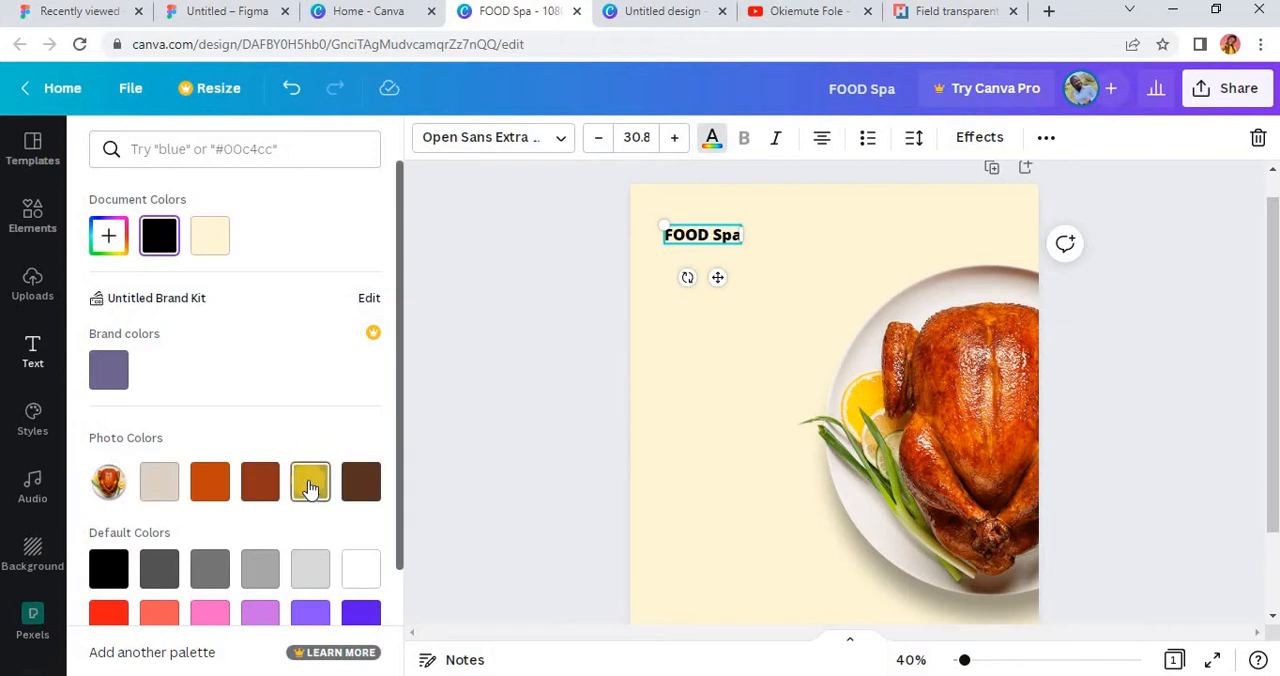
left_click(260, 470)
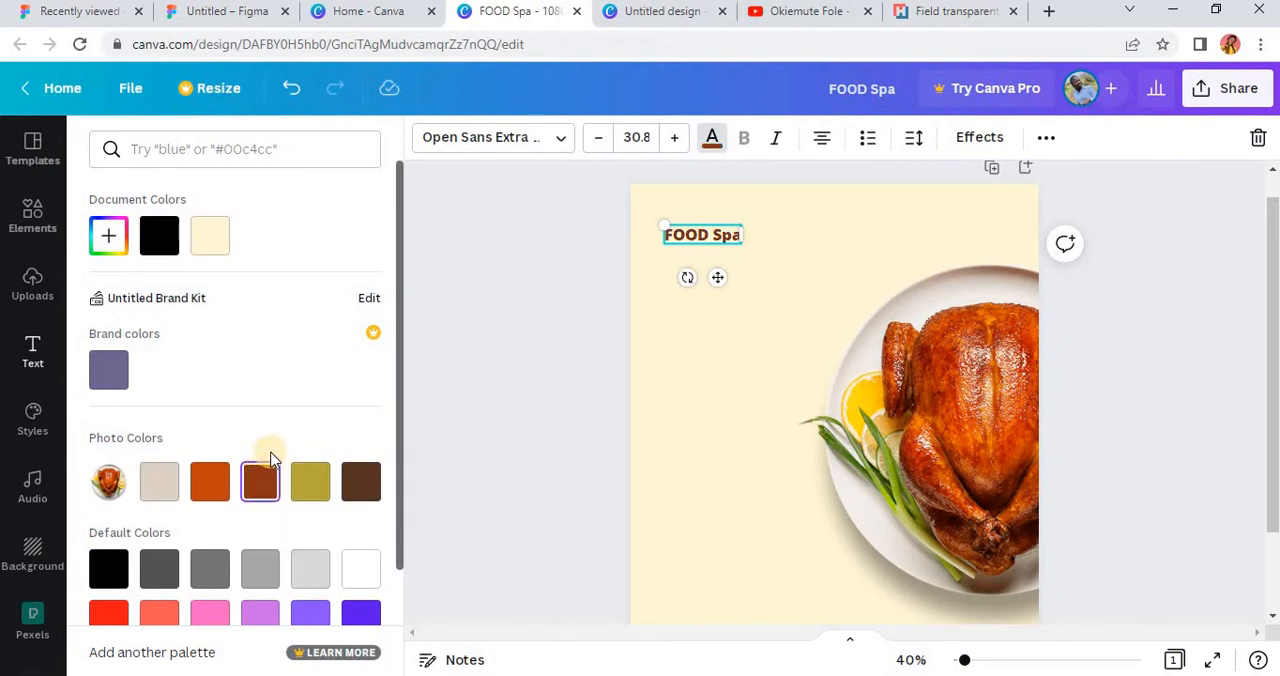
left_click(361, 481)
left_click(215, 485)
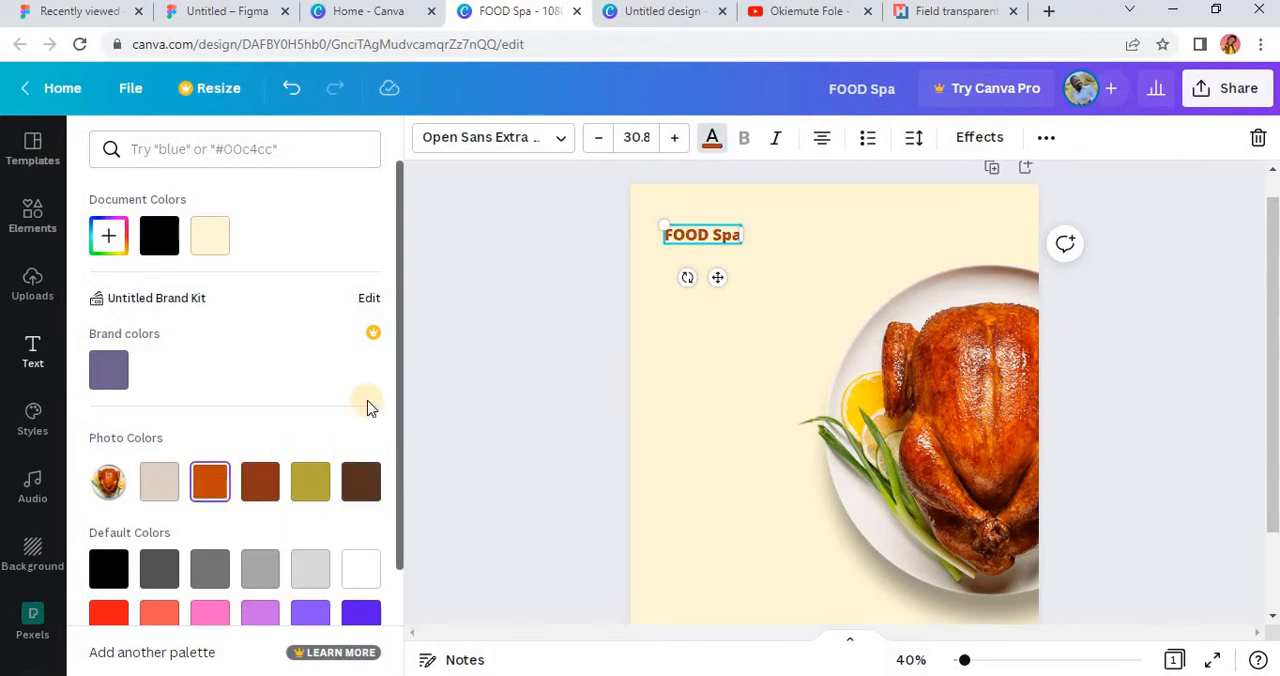
left_click(715, 215)
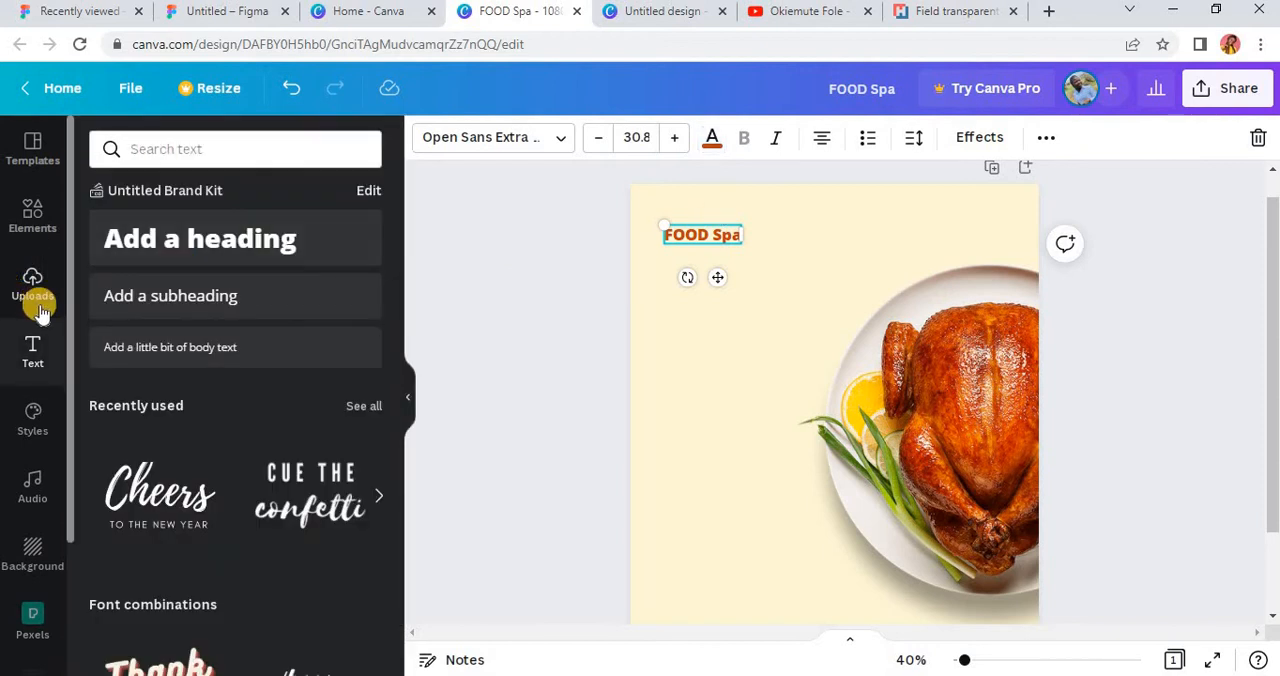
Step: Add a mustard-yellow circle, shrink it to about 123 px and place it behind the end of the "FOOD Spa" heading
left_click(23, 201)
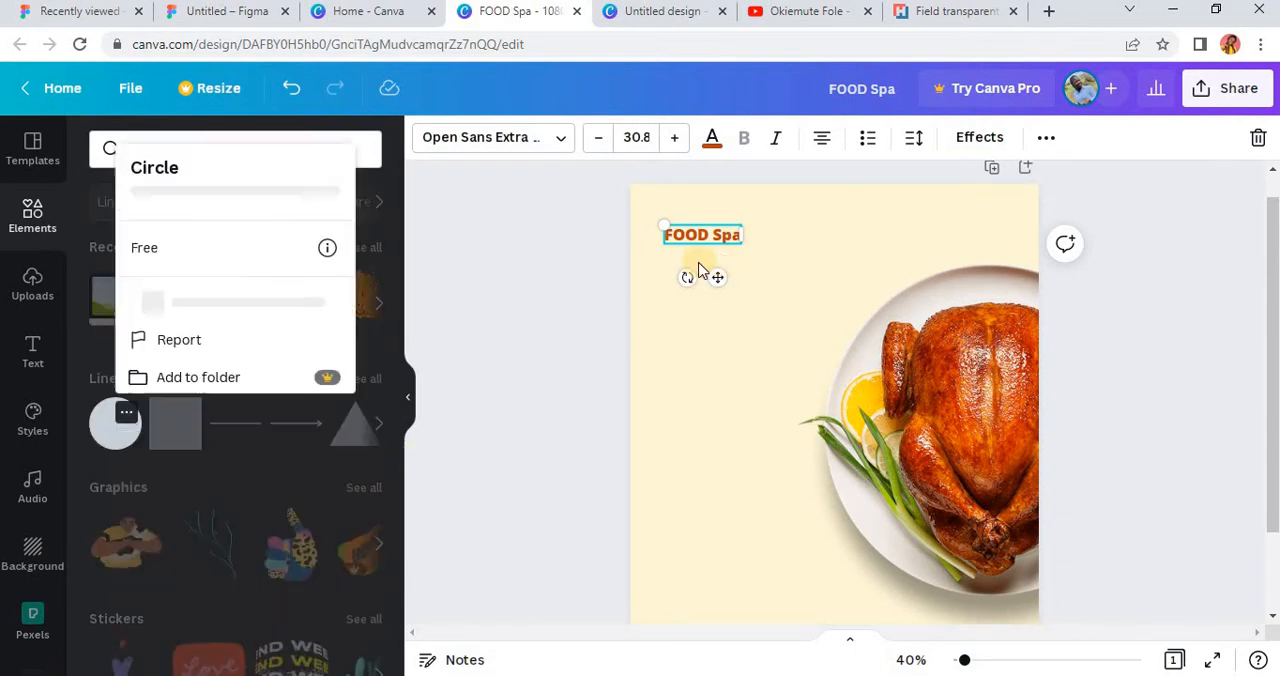
left_click(108, 440)
left_click(108, 440)
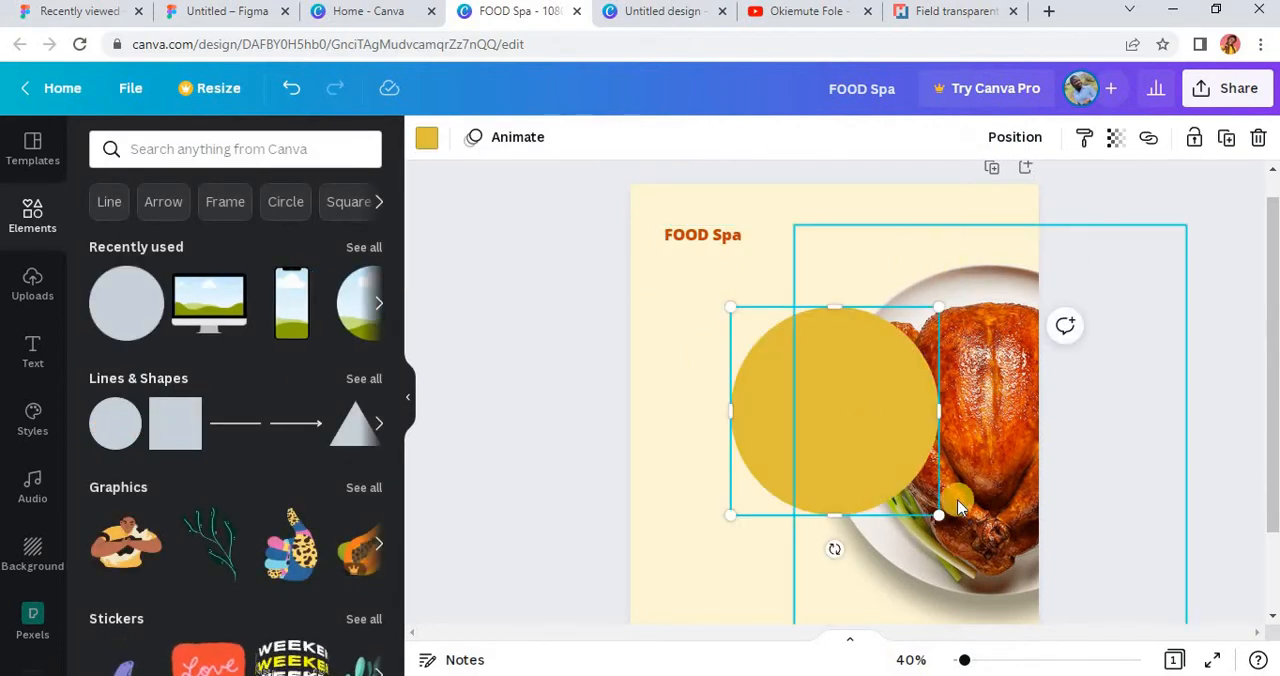
left_click_drag(938, 515, 805, 331)
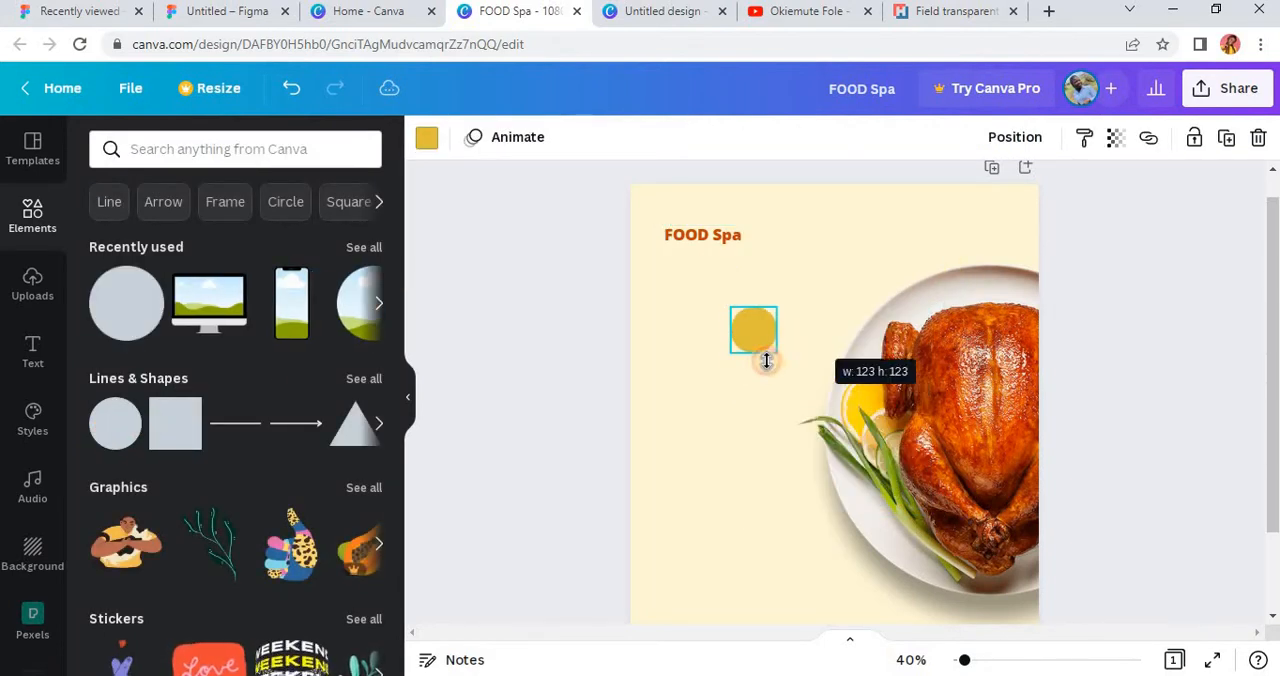
left_click_drag(766, 383, 744, 293)
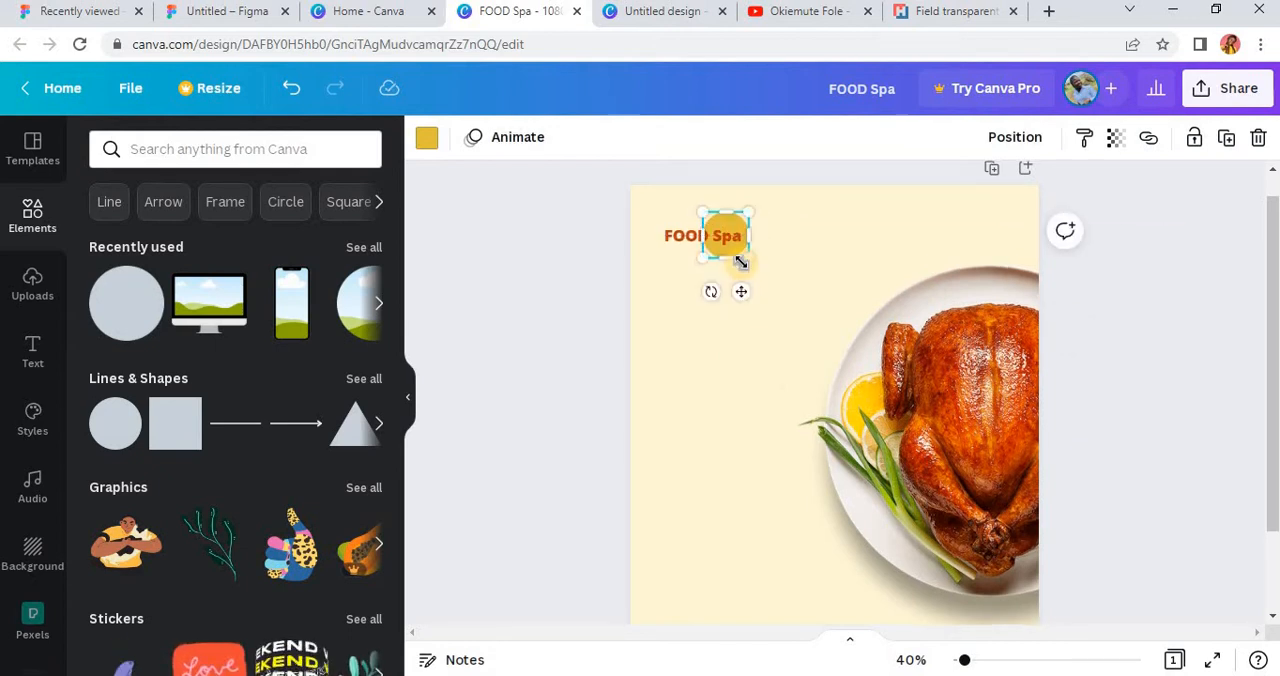
Step: Shrink the yellow circle further and centre it behind the word "Spa", vertically aligned with the heading
scroll(740, 297, "up", 1)
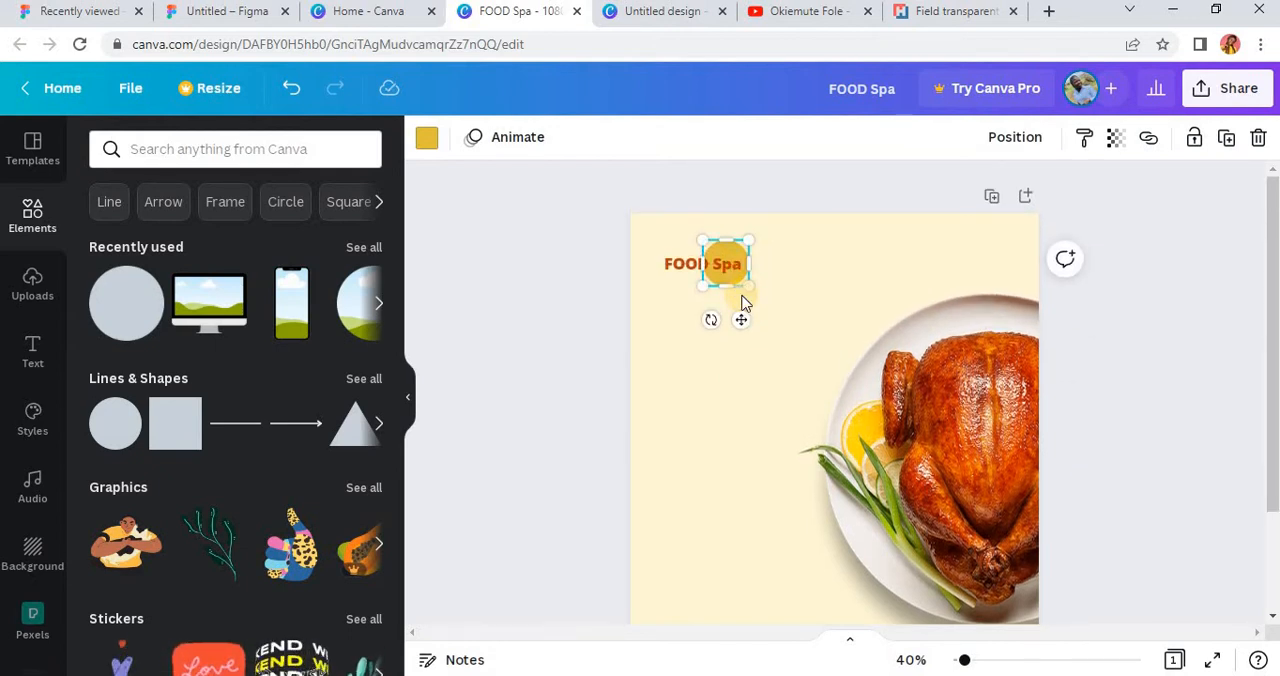
scroll(742, 303, "up", 3, "ctrl")
scroll(586, 234, "up", 1)
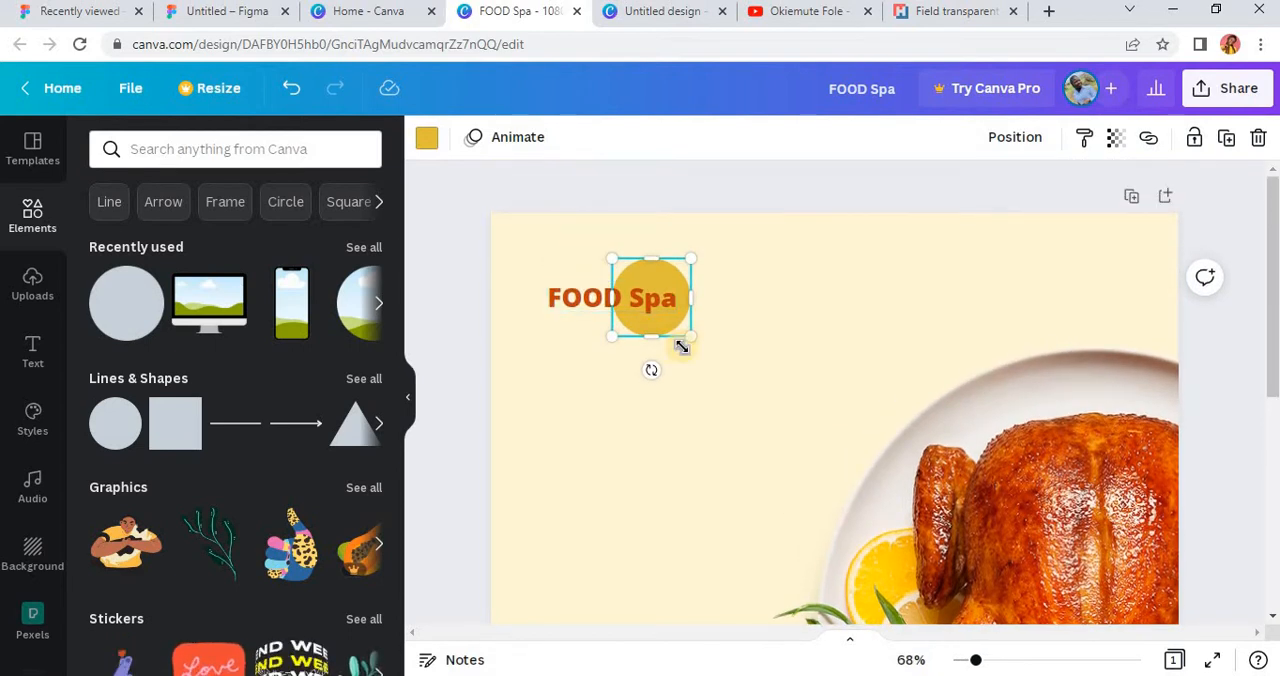
mouse_move(692, 340)
left_mouse_down()
mouse_move(652, 298)
mouse_move(660, 340)
mouse_move(706, 357)
mouse_move(677, 349)
left_mouse_up()
scroll(673, 348, "up", 3, "ctrl")
scroll(673, 348, "up", 2, "ctrl")
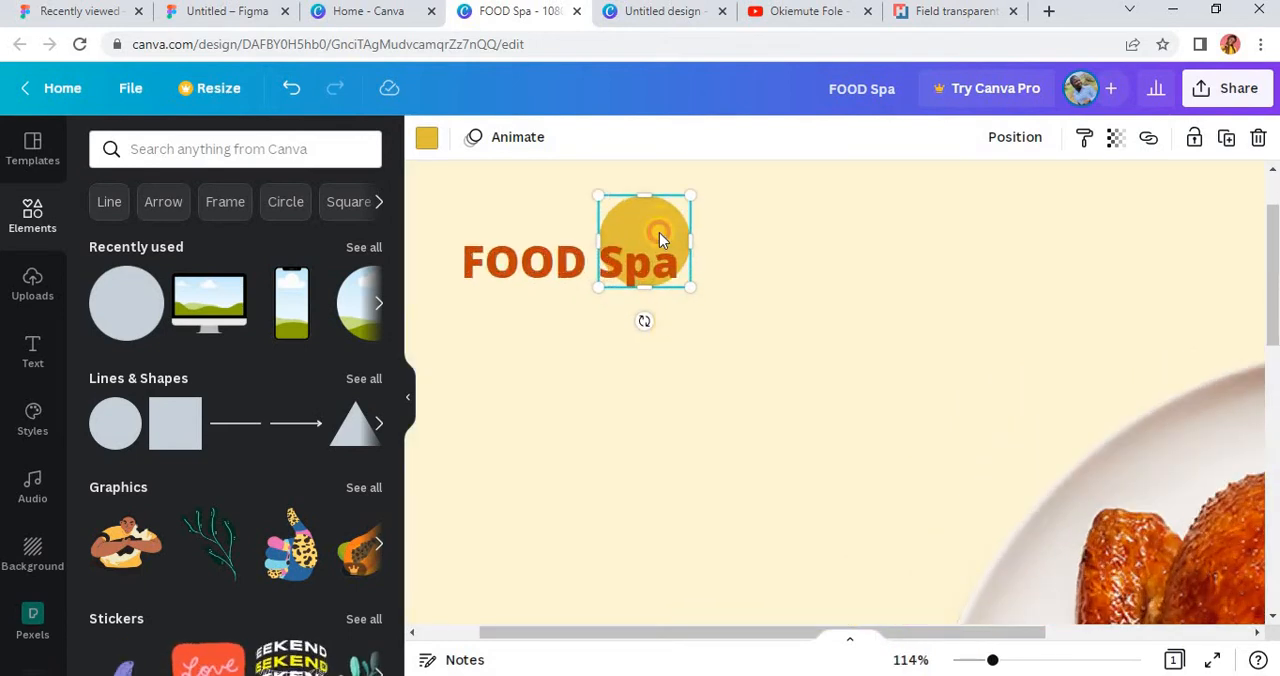
left_click_drag(659, 232, 654, 243)
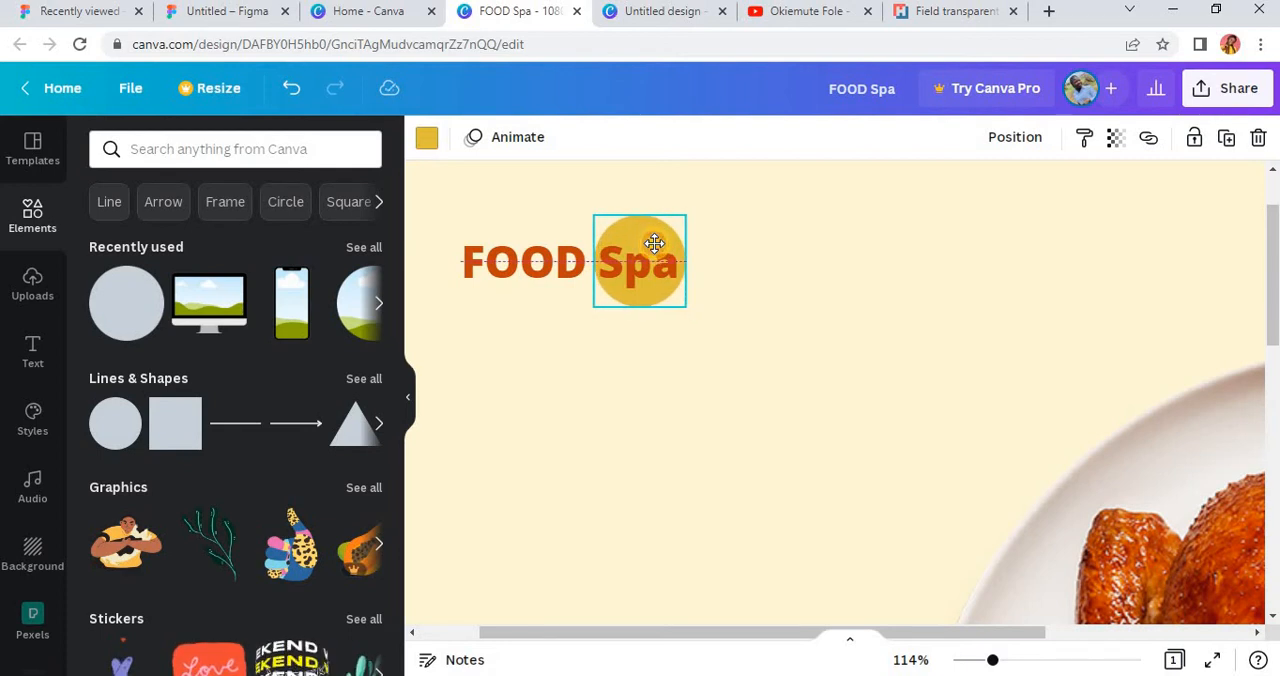
left_click(654, 243)
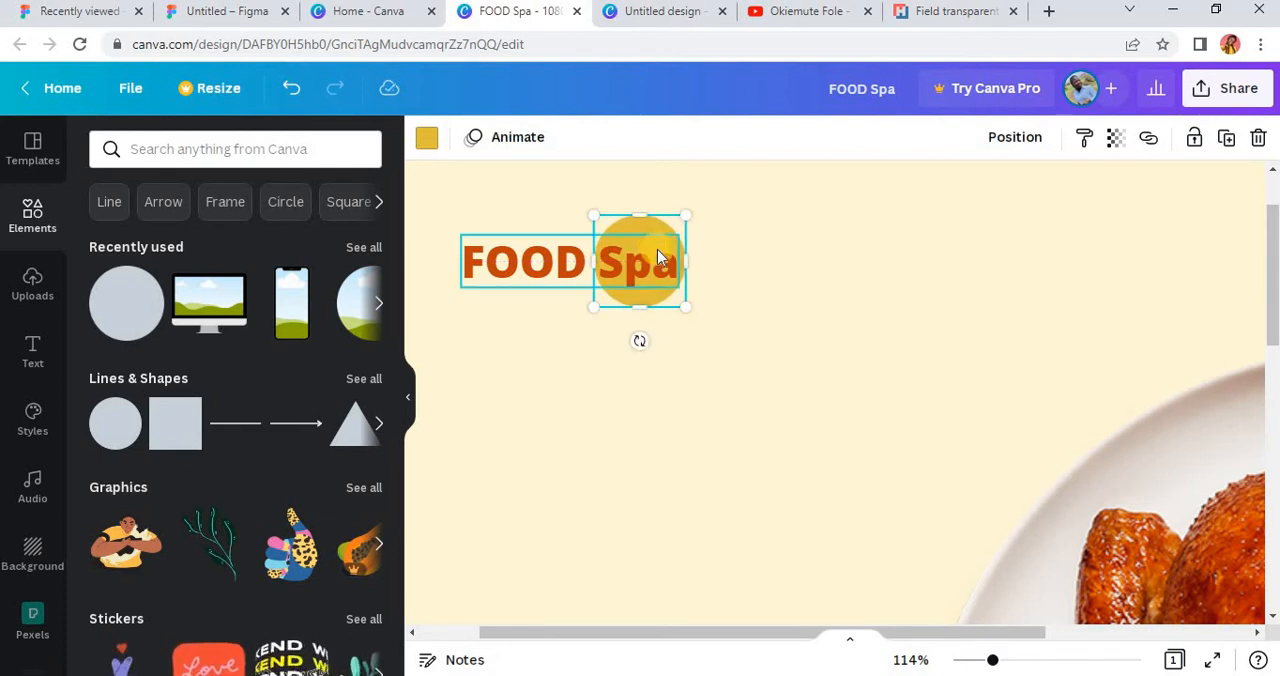
scroll(566, 314, "down", 5)
left_click(566, 318)
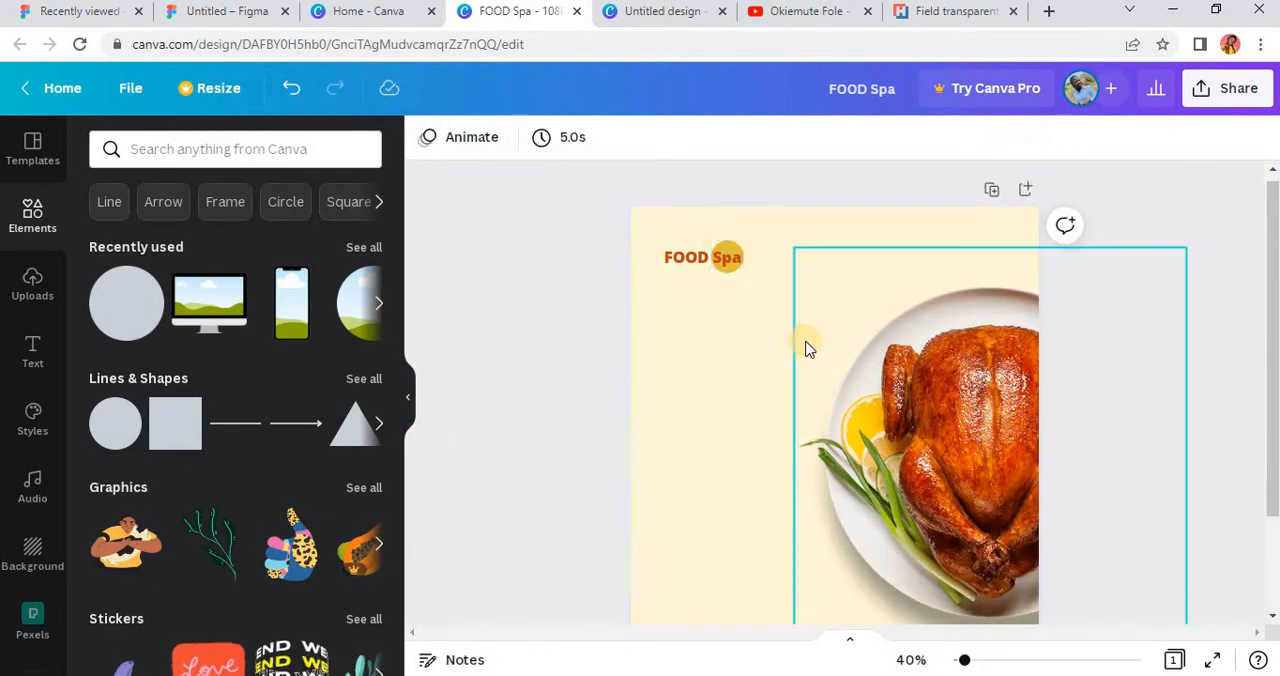
scroll(789, 337, "down", 2)
scroll(786, 334, "up", 3)
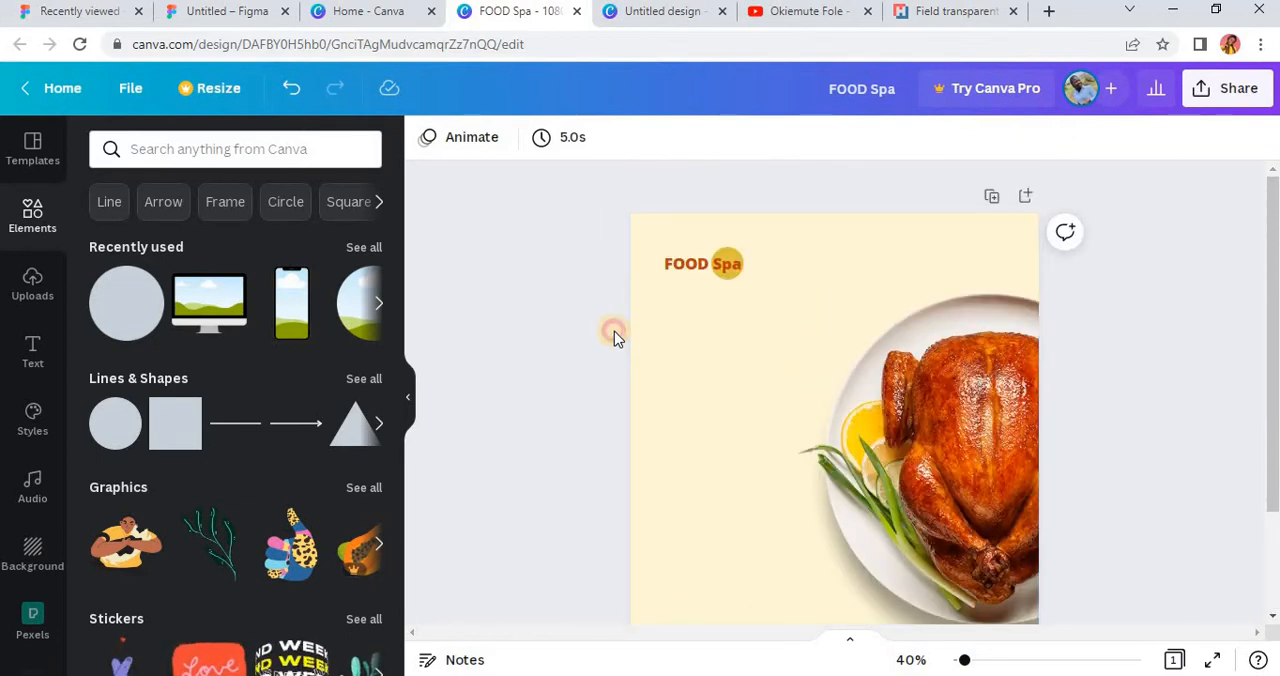
Step: Duplicate the "FOOD Spa" heading just below the original, set the copy's font to TT Fors and make it a bulleted list
left_click(687, 274)
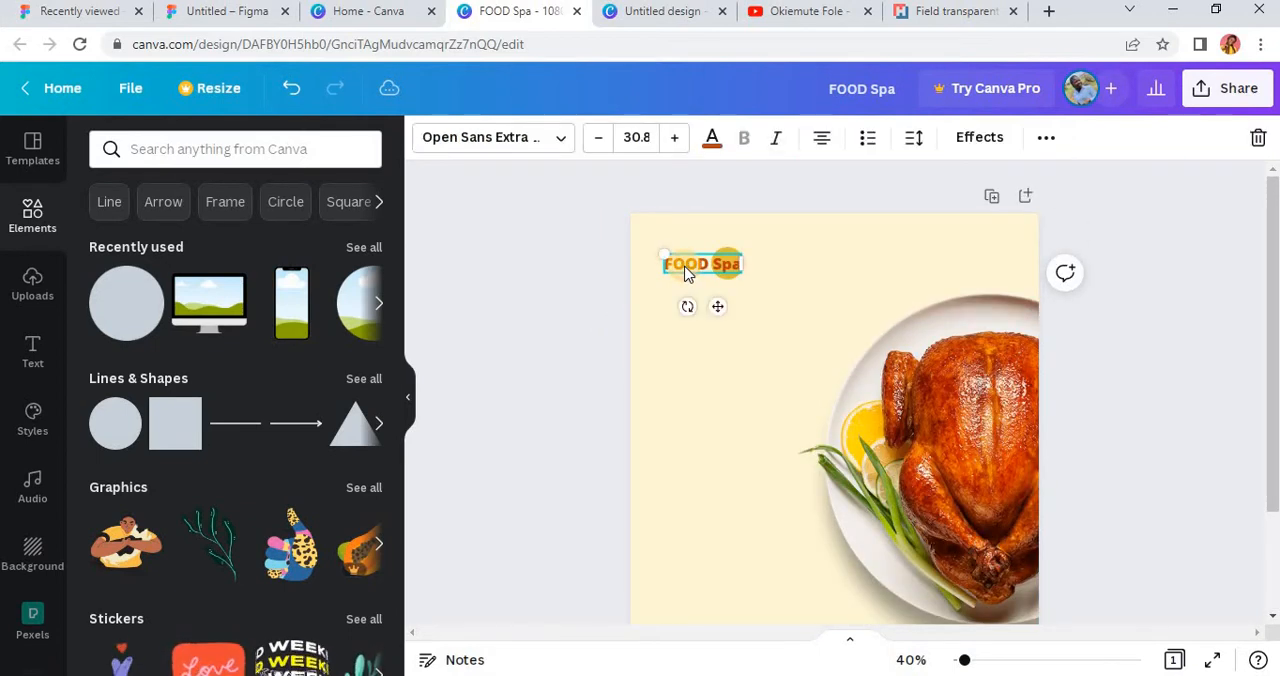
left_click_drag(717, 306, 717, 376)
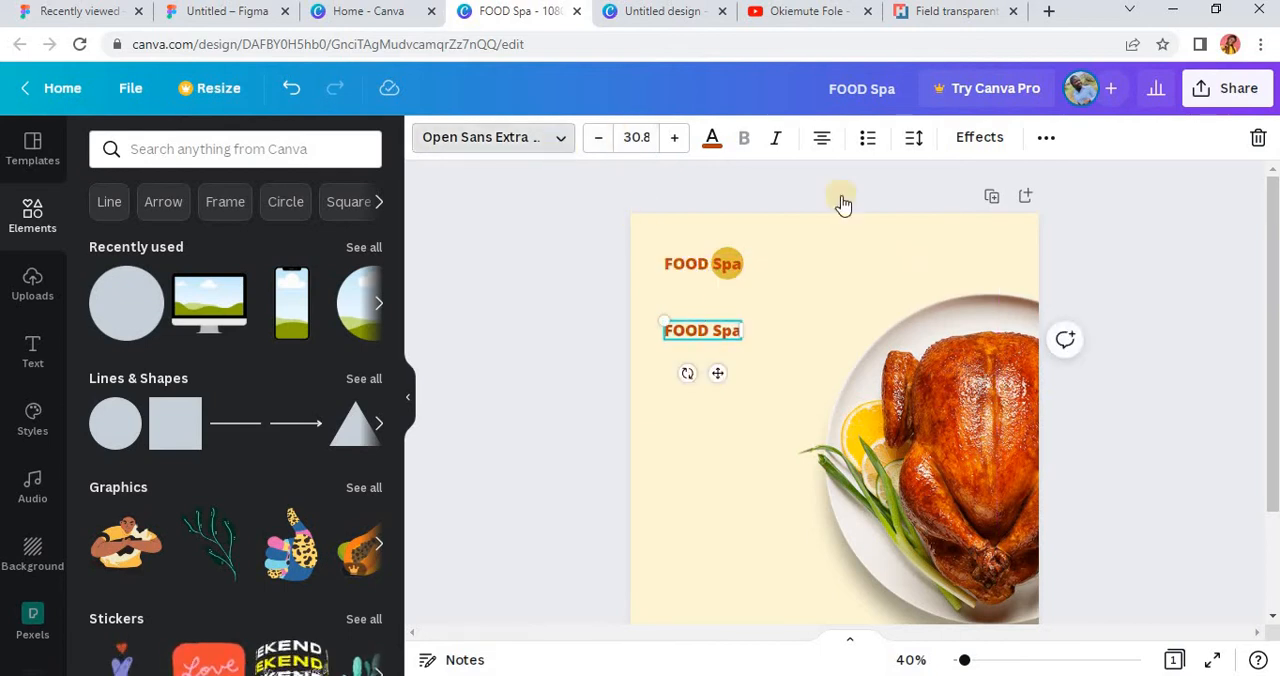
left_click(493, 137)
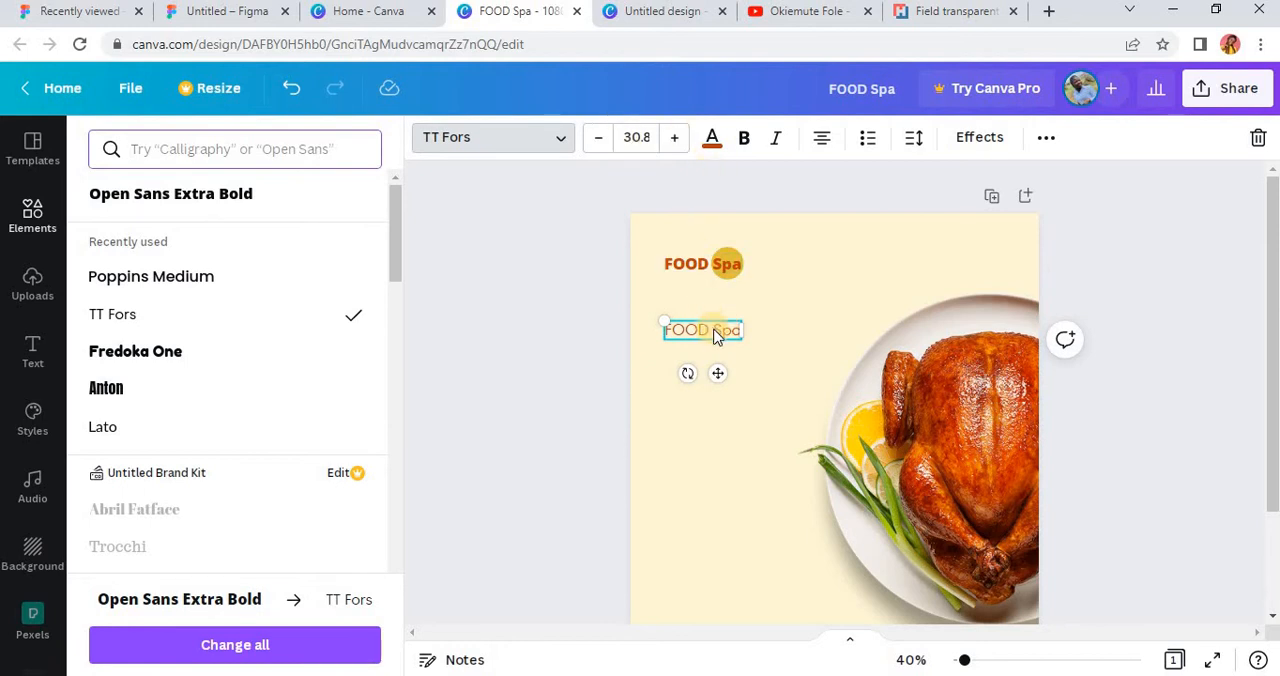
left_click(867, 137)
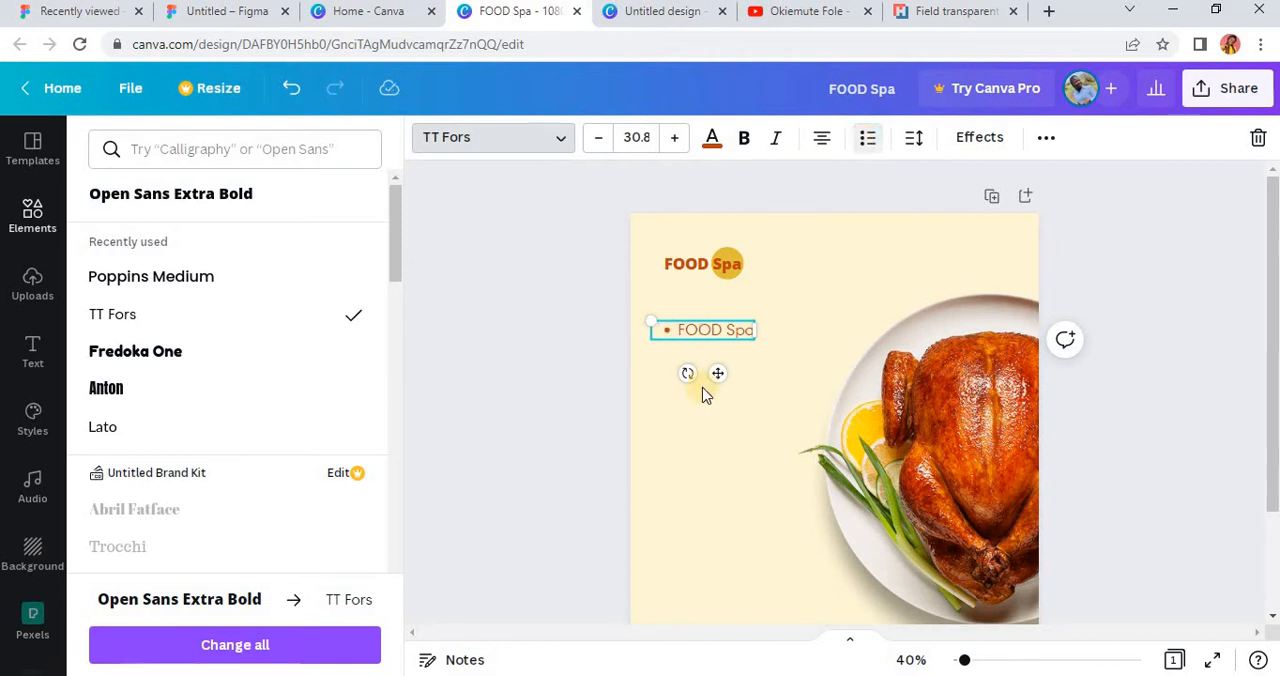
Step: Replace the bulleted copy's text with two items, "Sharwama" and "Egusi and esiewu"
double_click(745, 333)
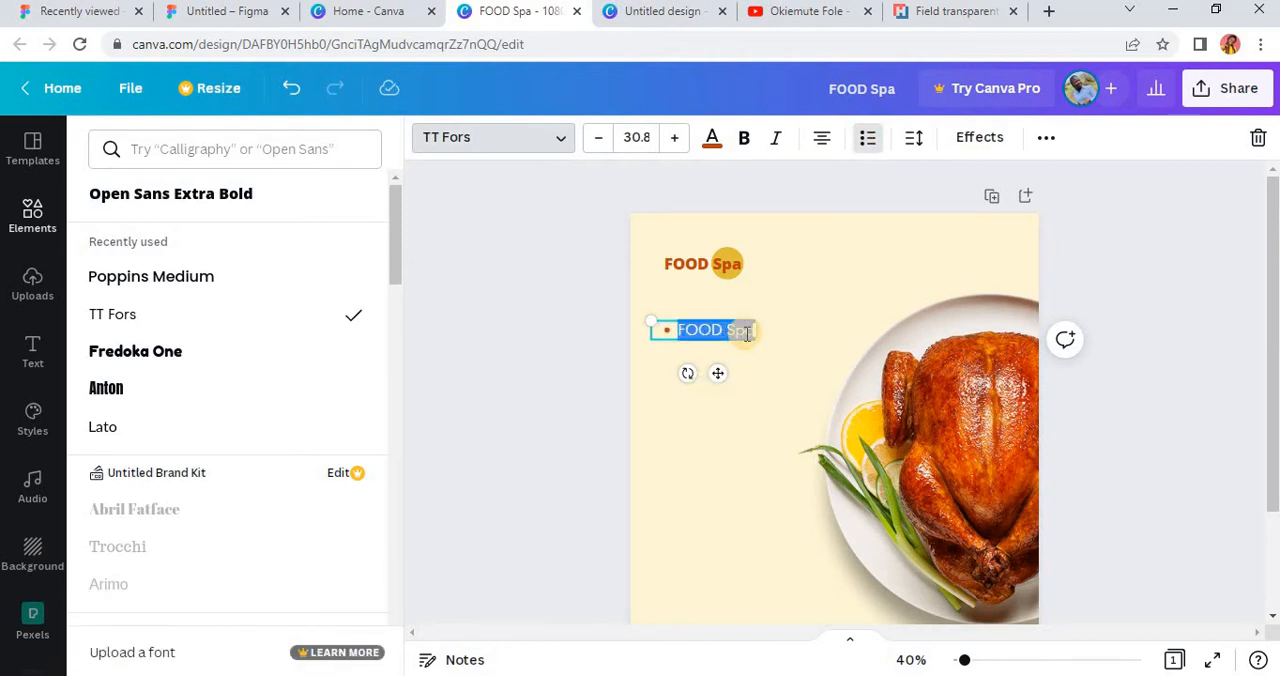
type("S")
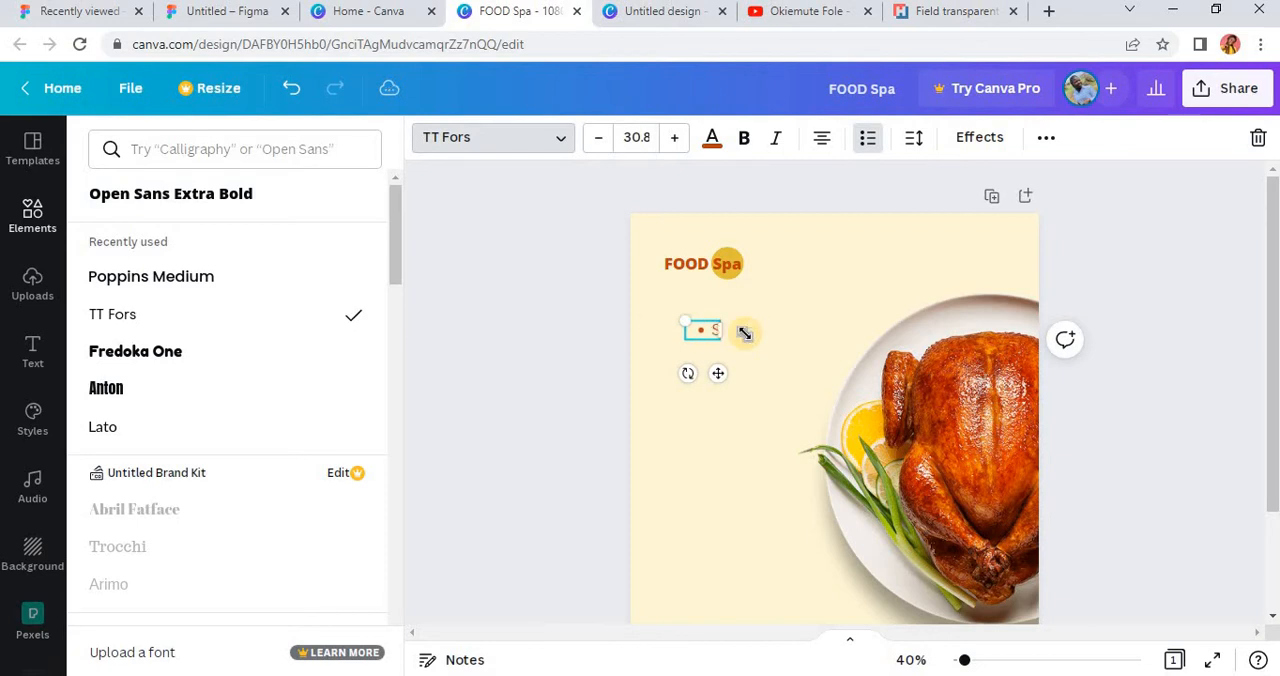
type("harwarm")
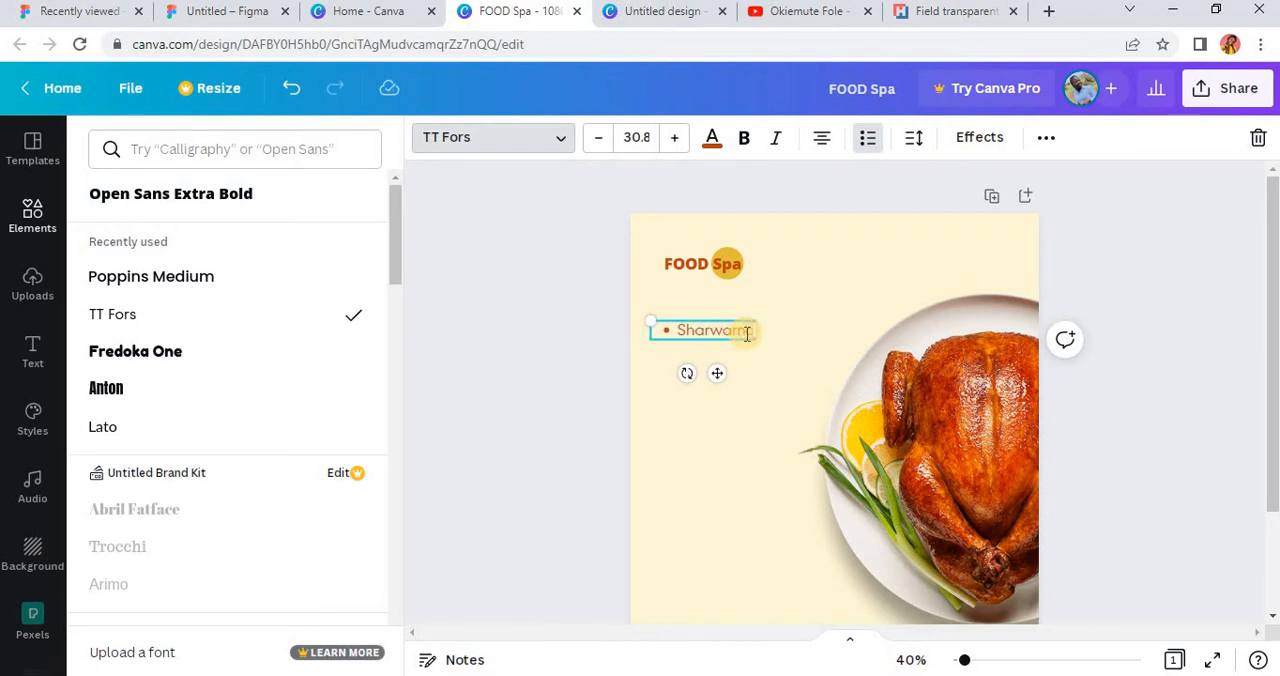
key("Return")
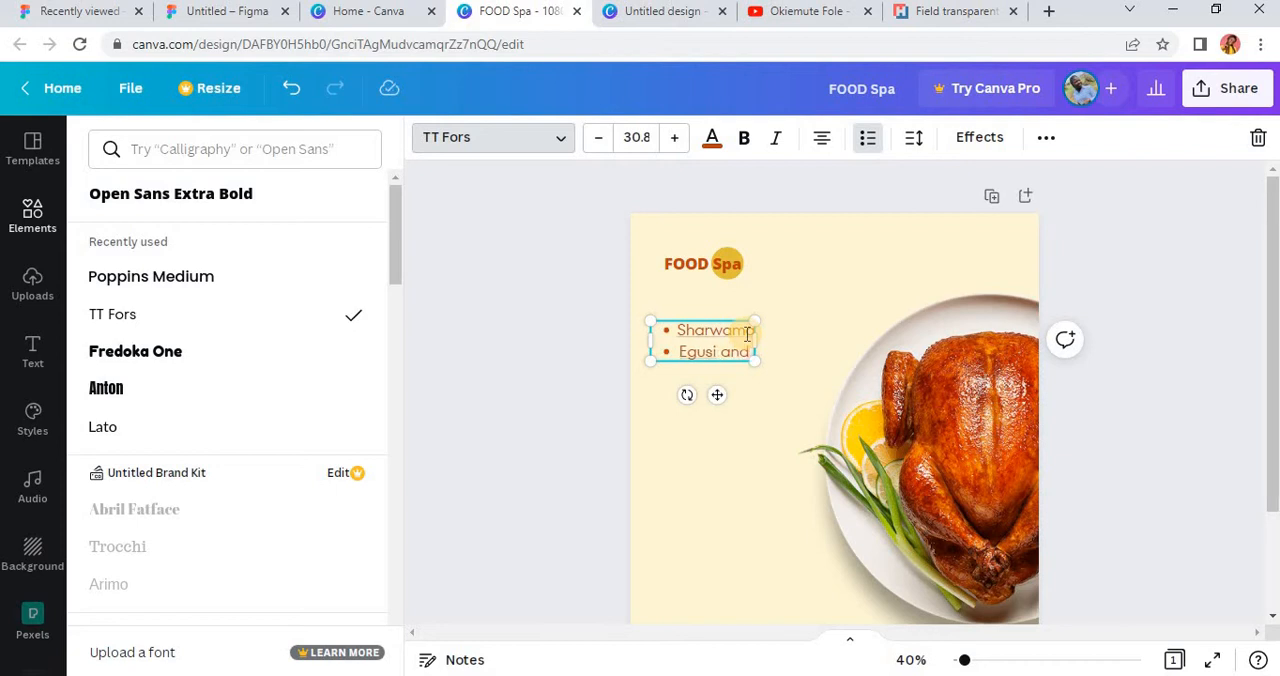
type("Egusi and esie")
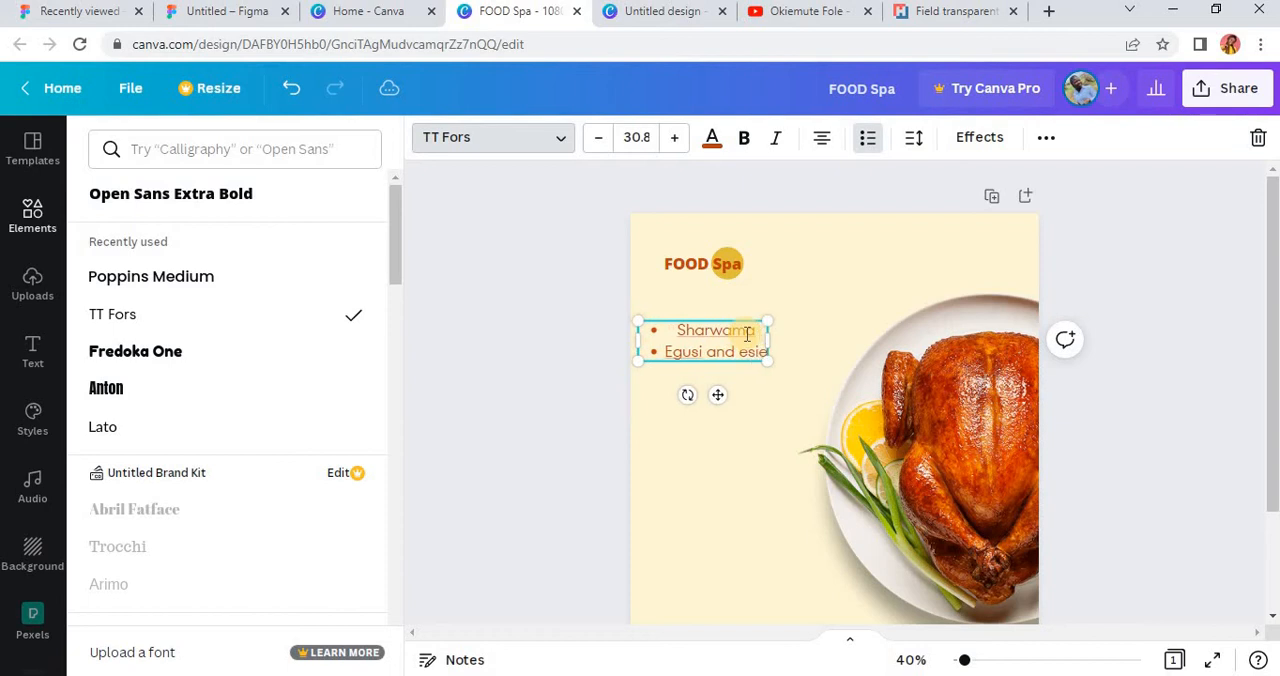
type("wu")
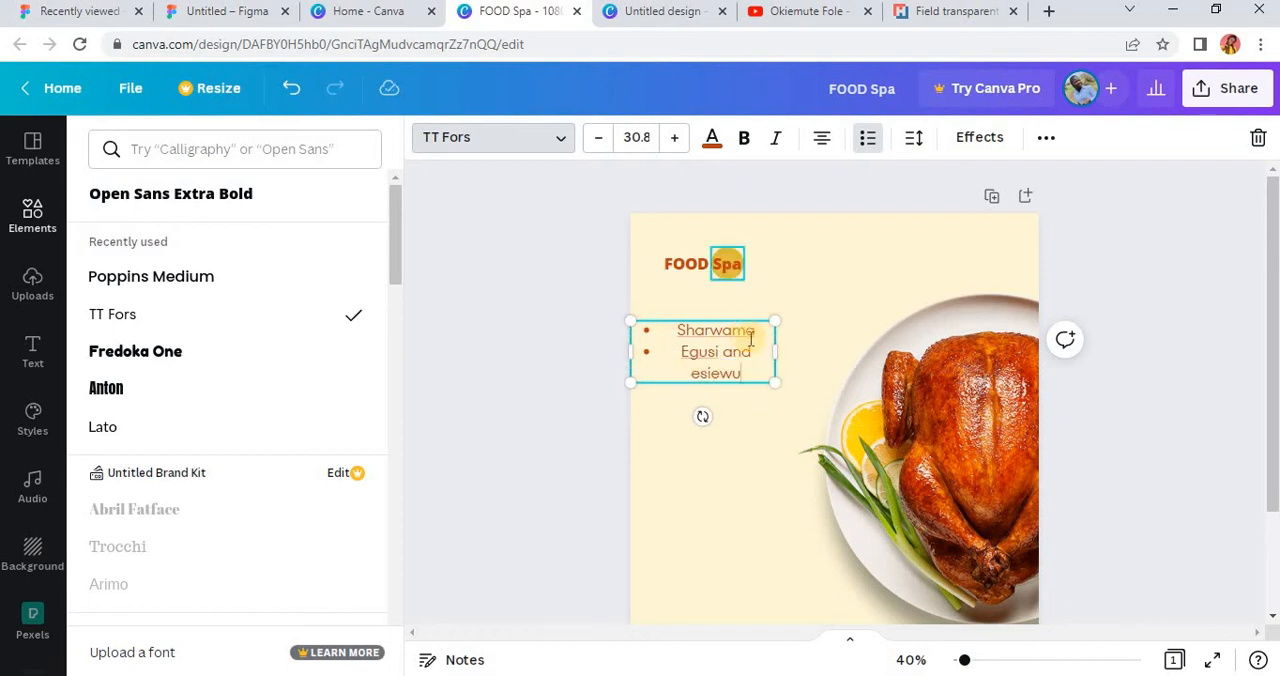
Step: Left-align the bulleted list, line it up under the heading's left edge and reduce it to font size 25.2
key("ctrl+a")
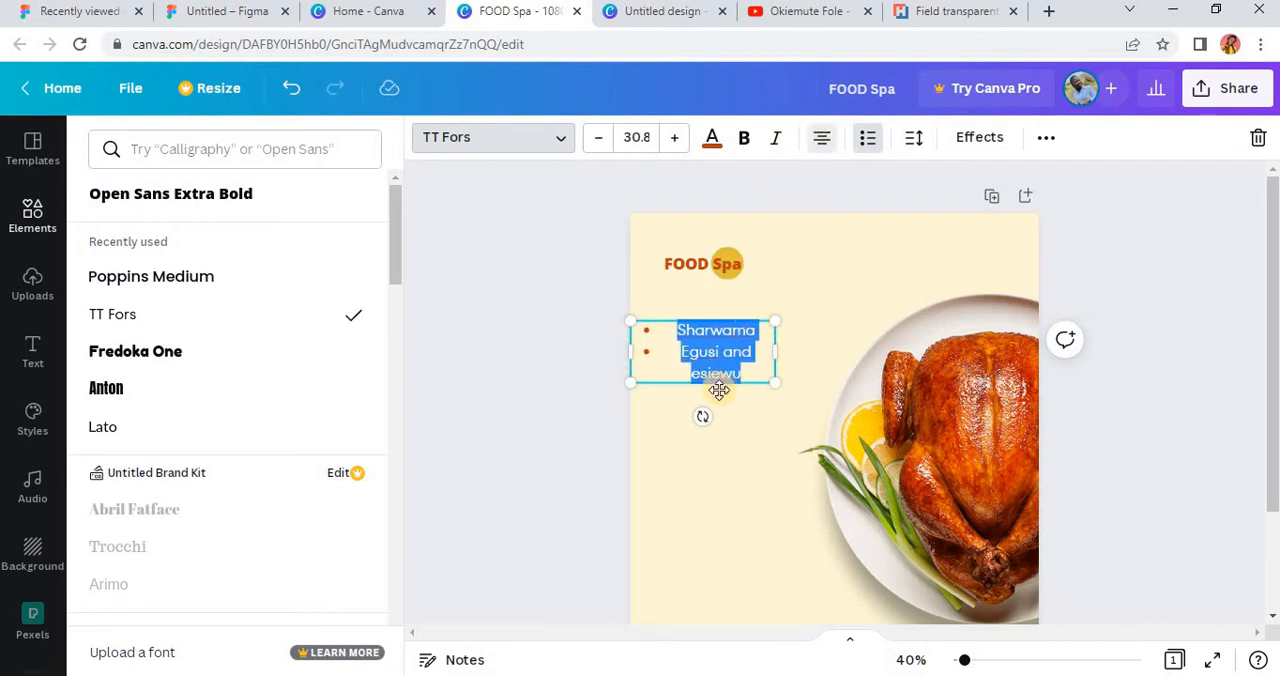
key("ctrl+shift+l")
left_click_drag(740, 408, 773, 441)
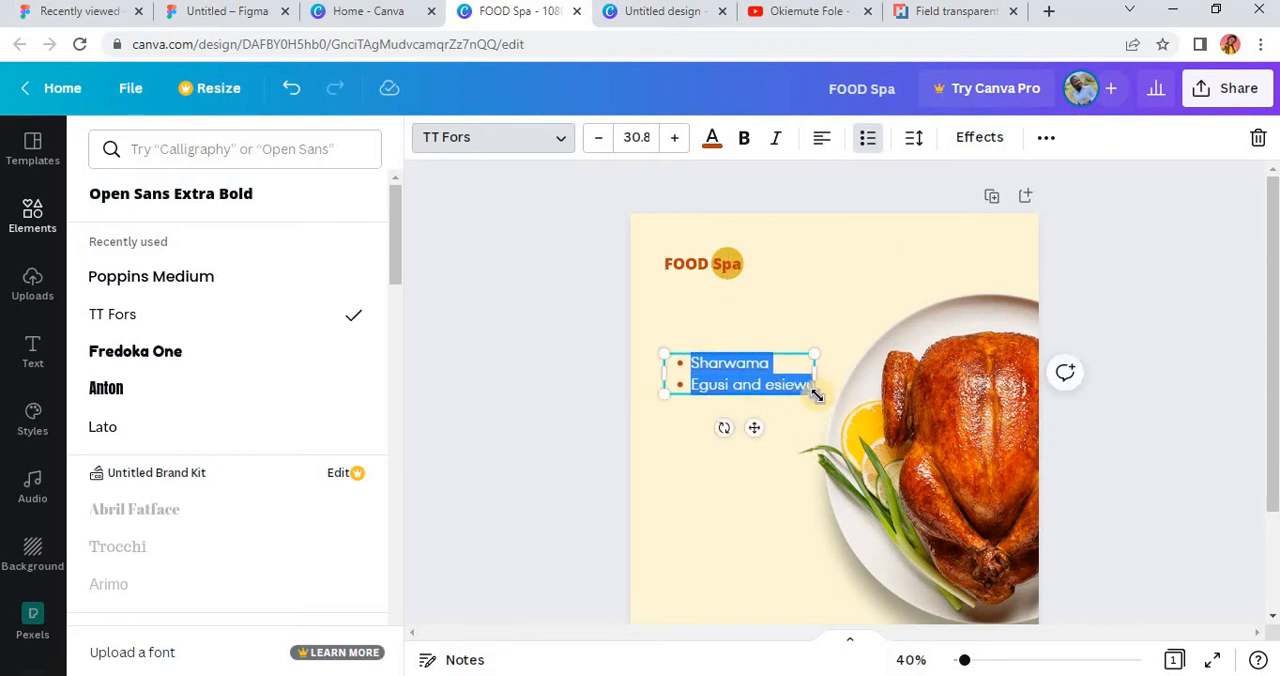
left_click_drag(795, 383, 780, 380)
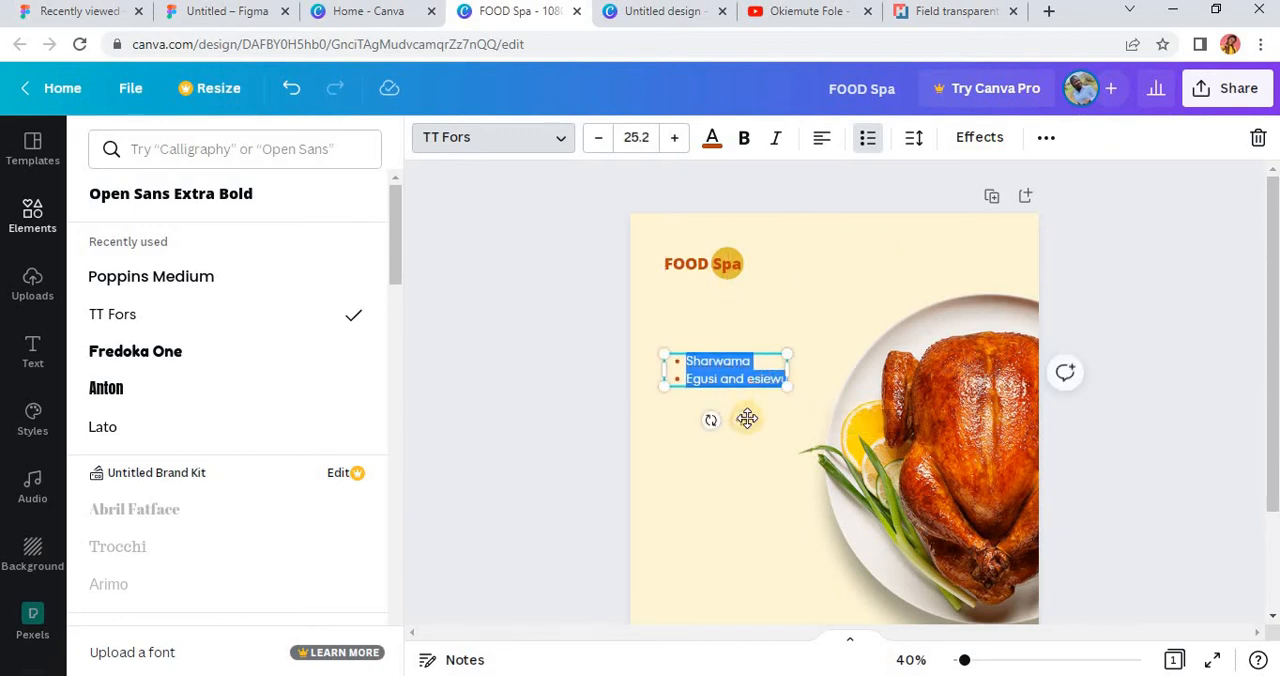
Step: Extend the bulleted menu with Kpomor Sauce, Fried Rice and beef, Roasted Chicken, Edikakon, Edible Sauce, Foodie Smoodie, Jollof rice, Goat peppersoup and Catfish Peppersoup
left_click(771, 373)
scroll(765, 380, "up", 5, "ctrl")
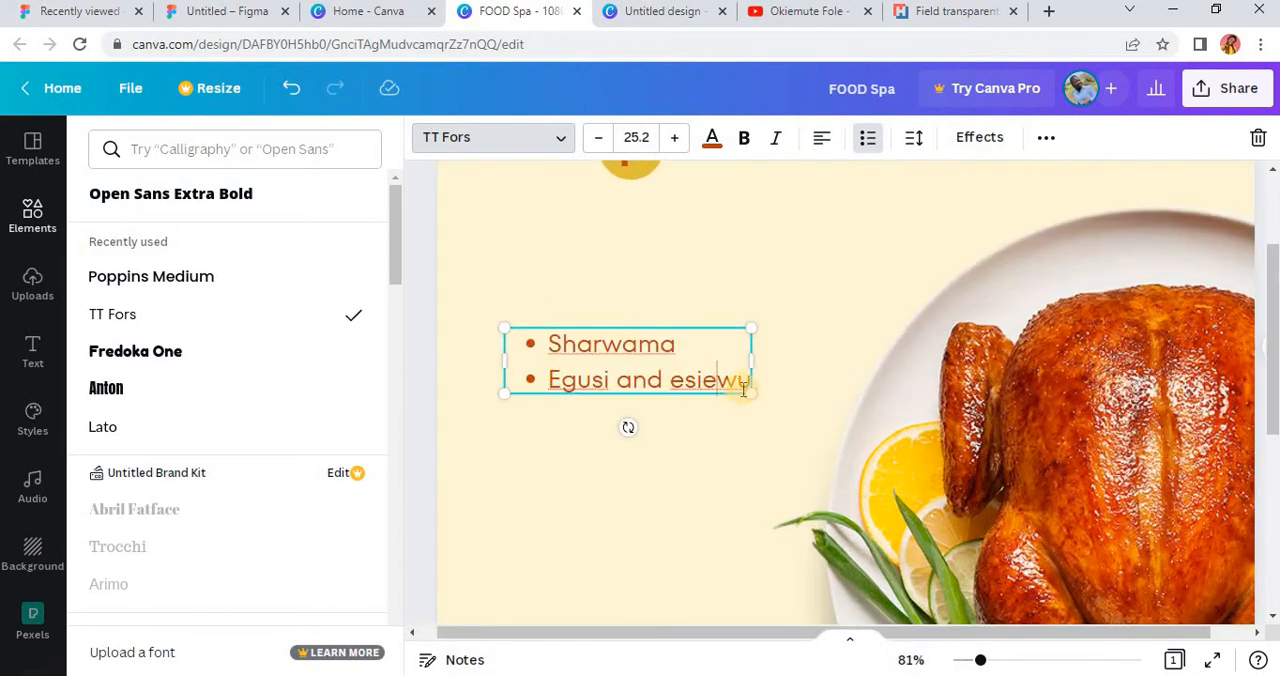
scroll(730, 390, "down", 2, "ctrl")
scroll(729, 389, "down", 2)
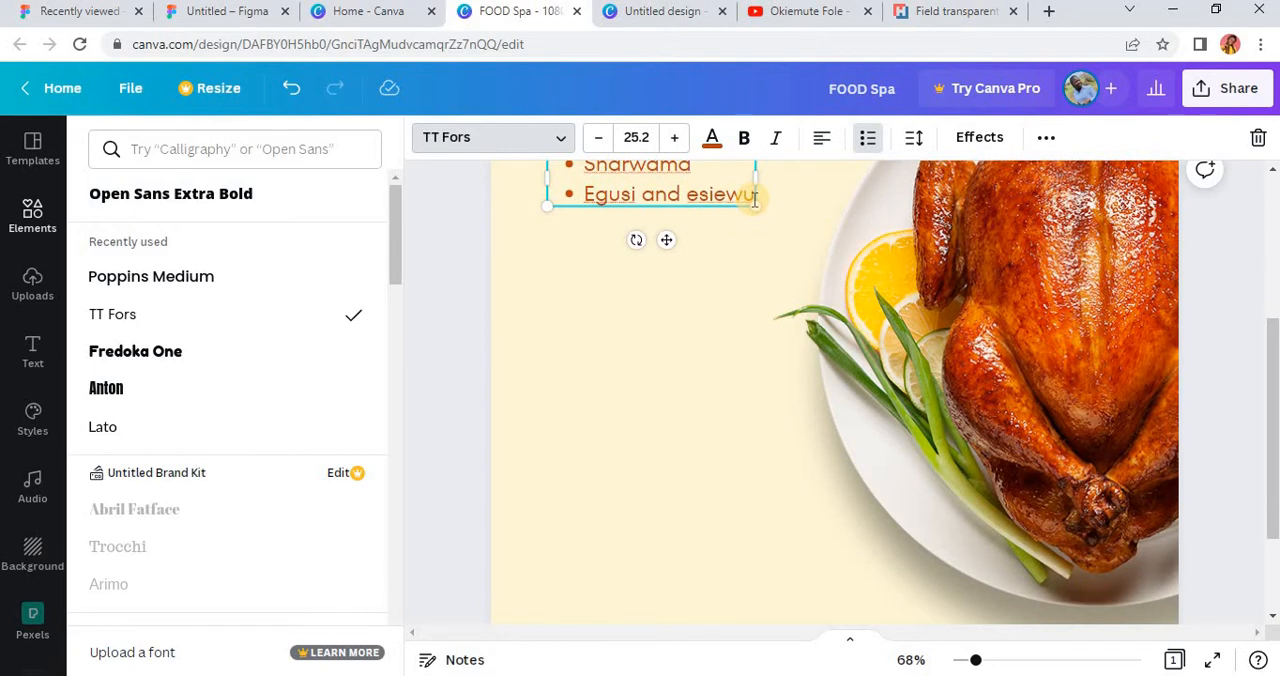
left_click_drag(752, 198, 794, 174)
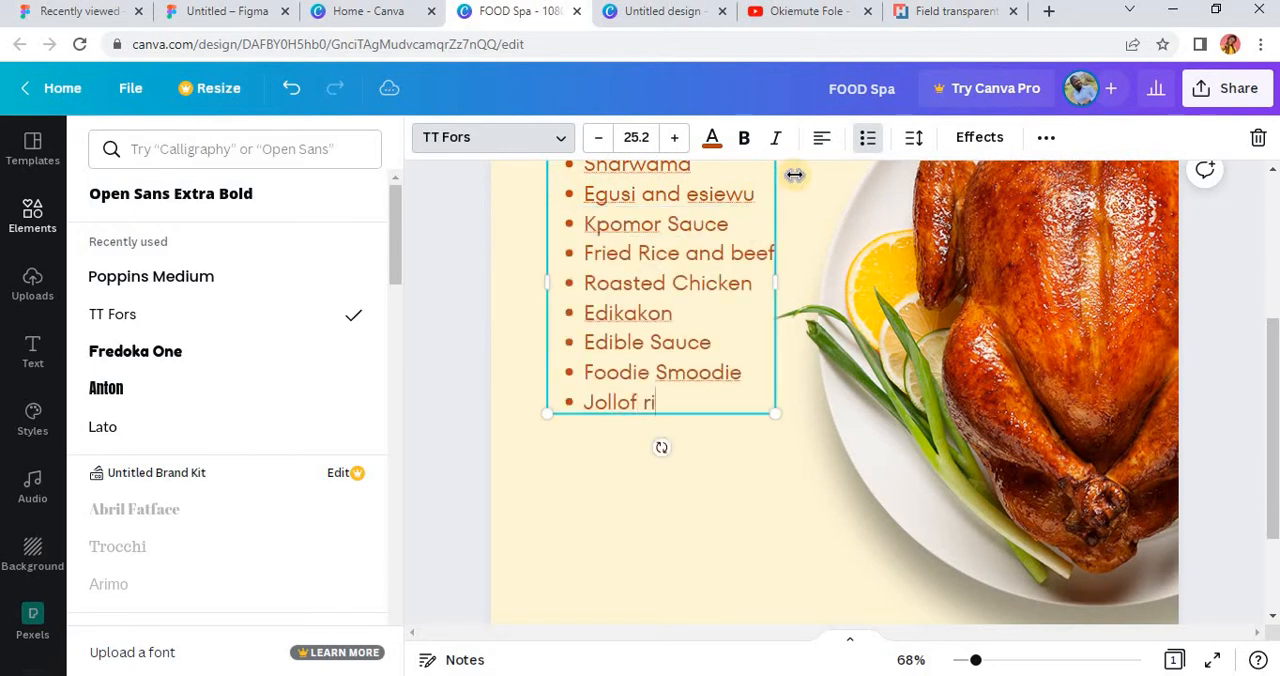
key("Return")
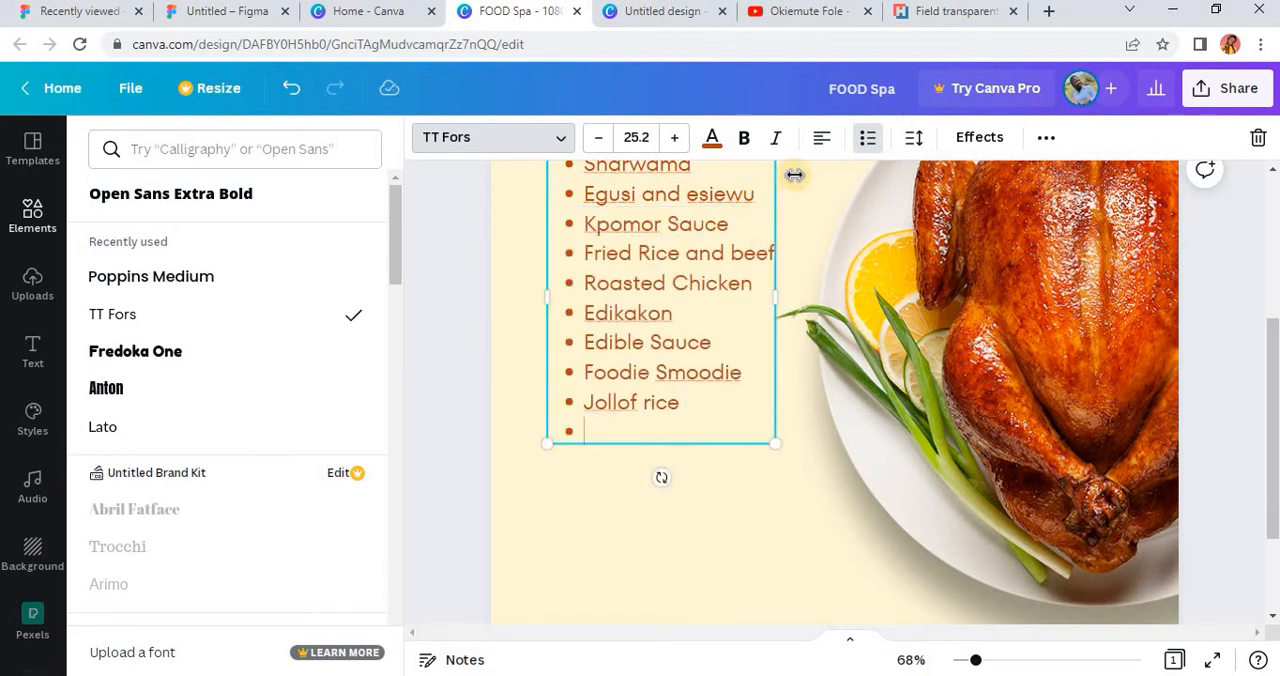
type("Goat peppersoup")
key("Return")
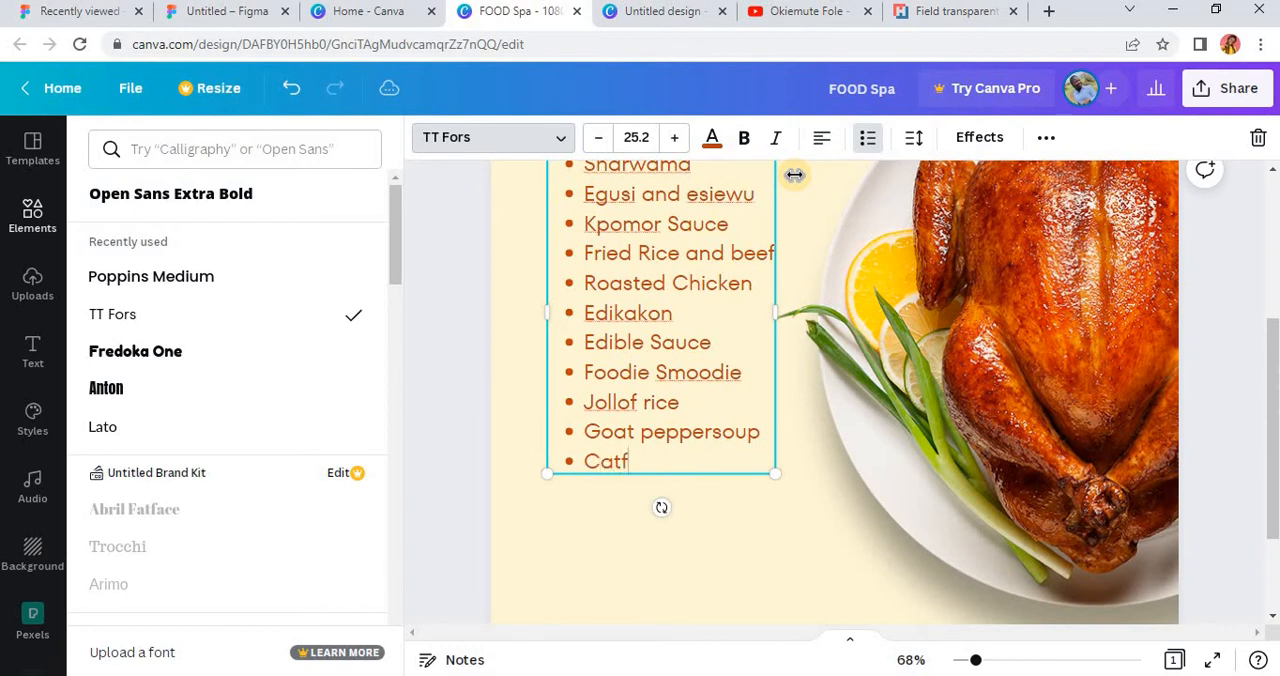
type("Catfish Peppersou")
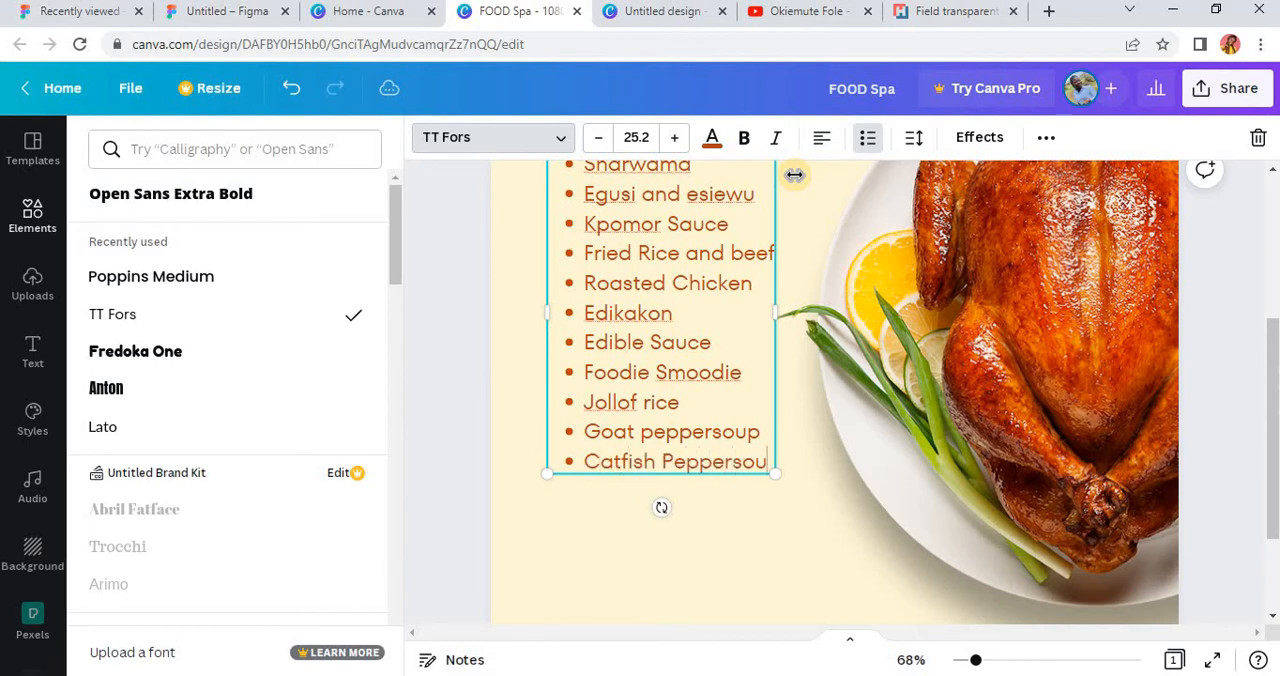
type("p")
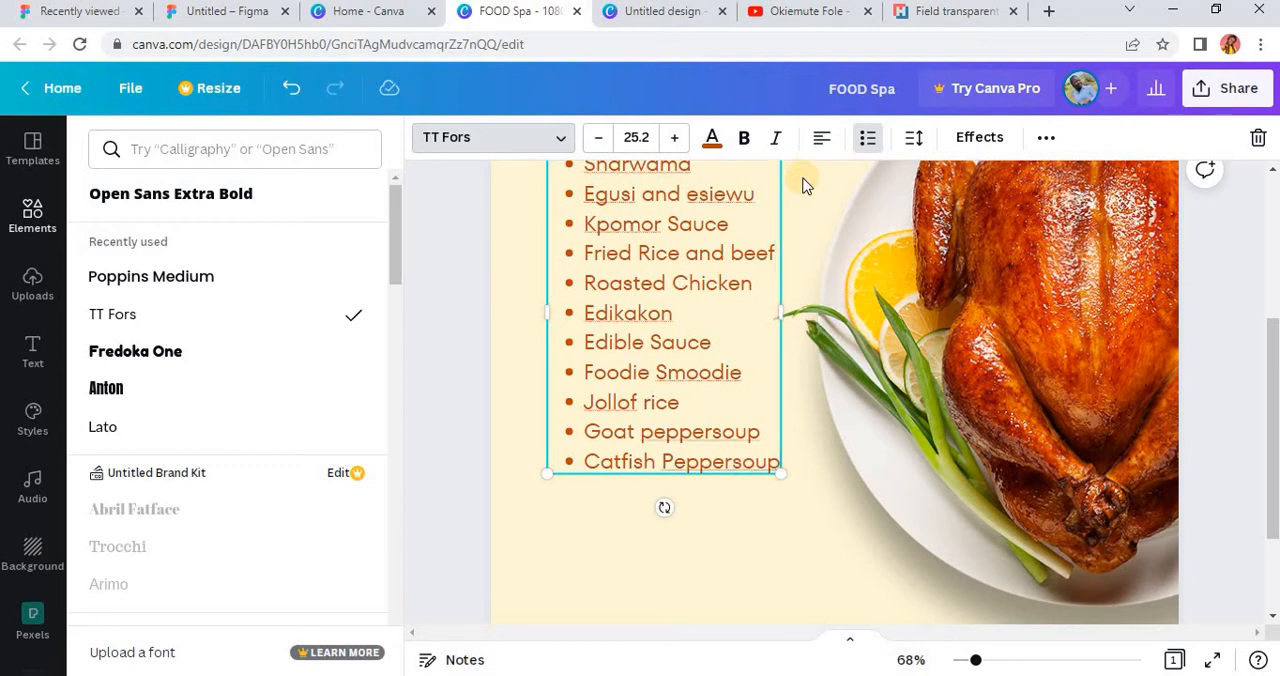
Step: Move the bulleted menu list slightly down and left so its bullets line up under the heading's left edge
scroll(806, 186, "down", 3)
left_click(491, 370)
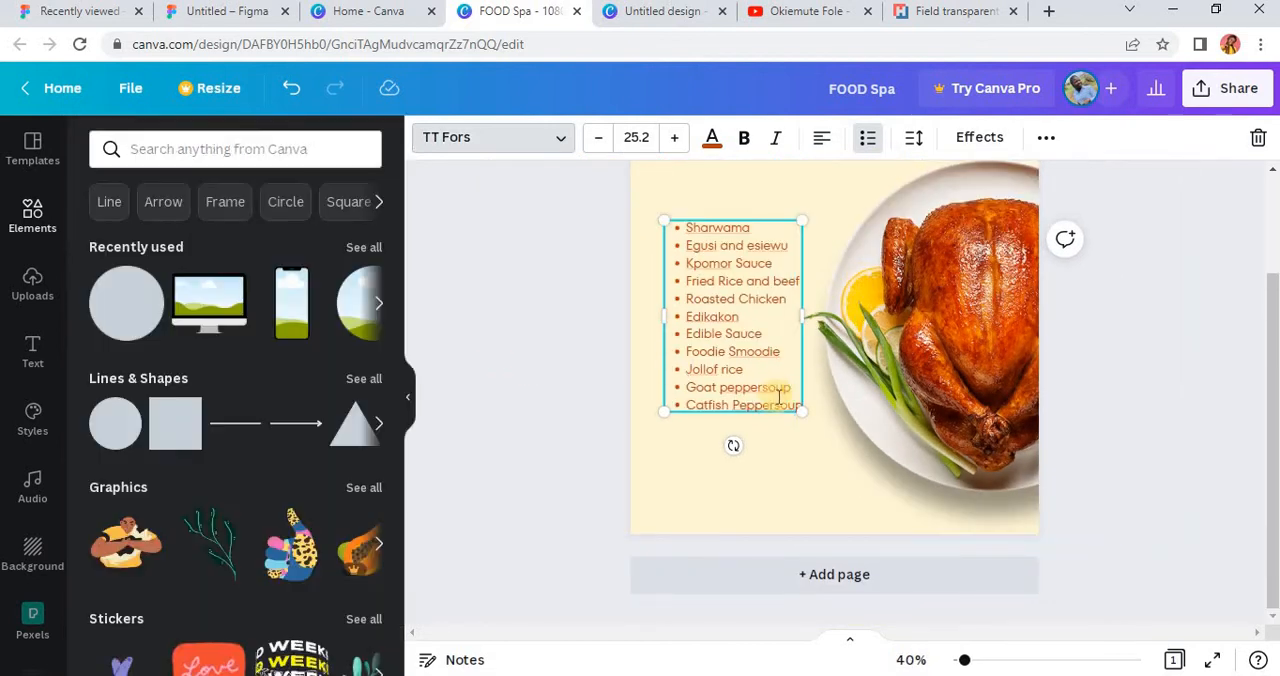
left_click(479, 426)
scroll(757, 392, "up", 2)
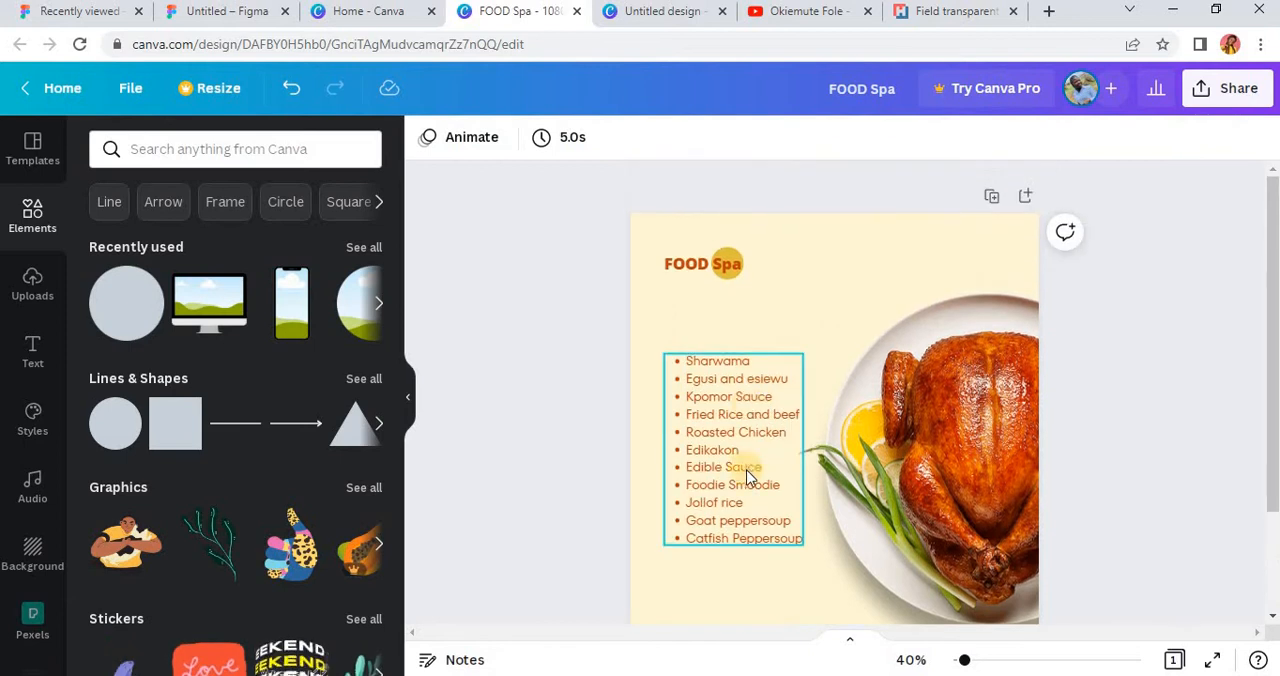
mouse_move(724, 483)
left_mouse_down()
mouse_move(714, 449)
mouse_move(716, 497)
left_mouse_up()
left_click(722, 303)
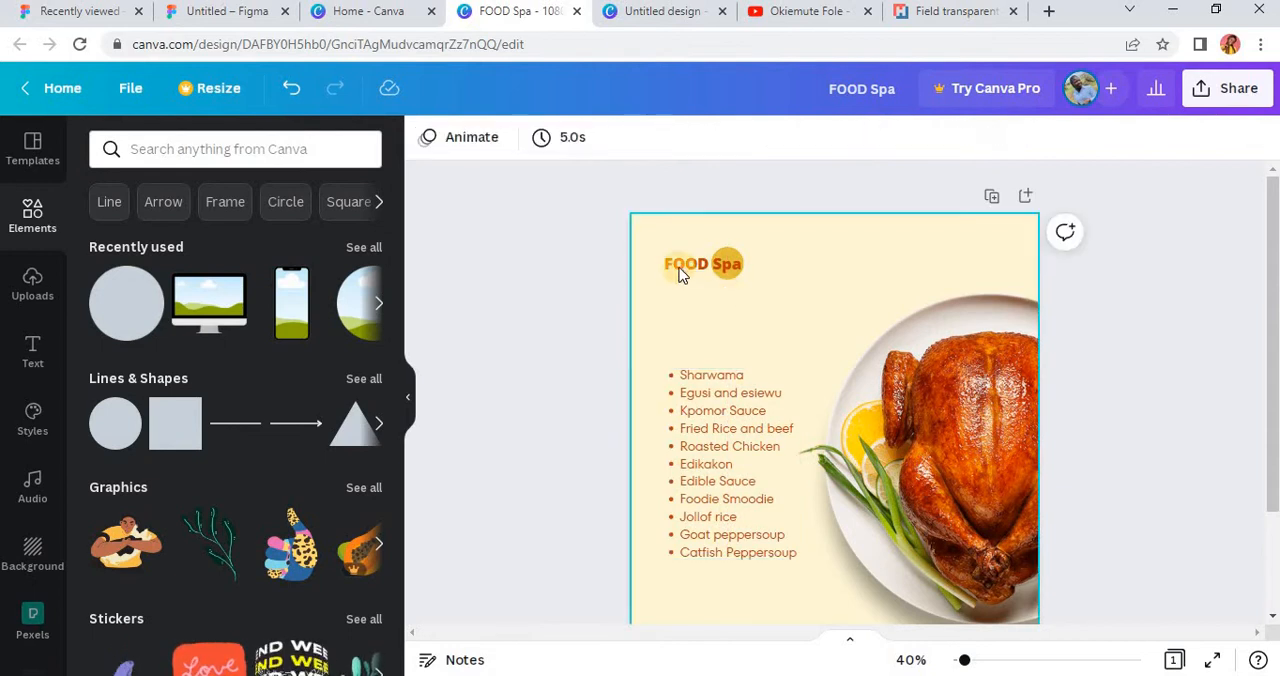
Step: Copy the "FOOD Spa" heading and place the copy just above the bulleted menu list
left_click(680, 276)
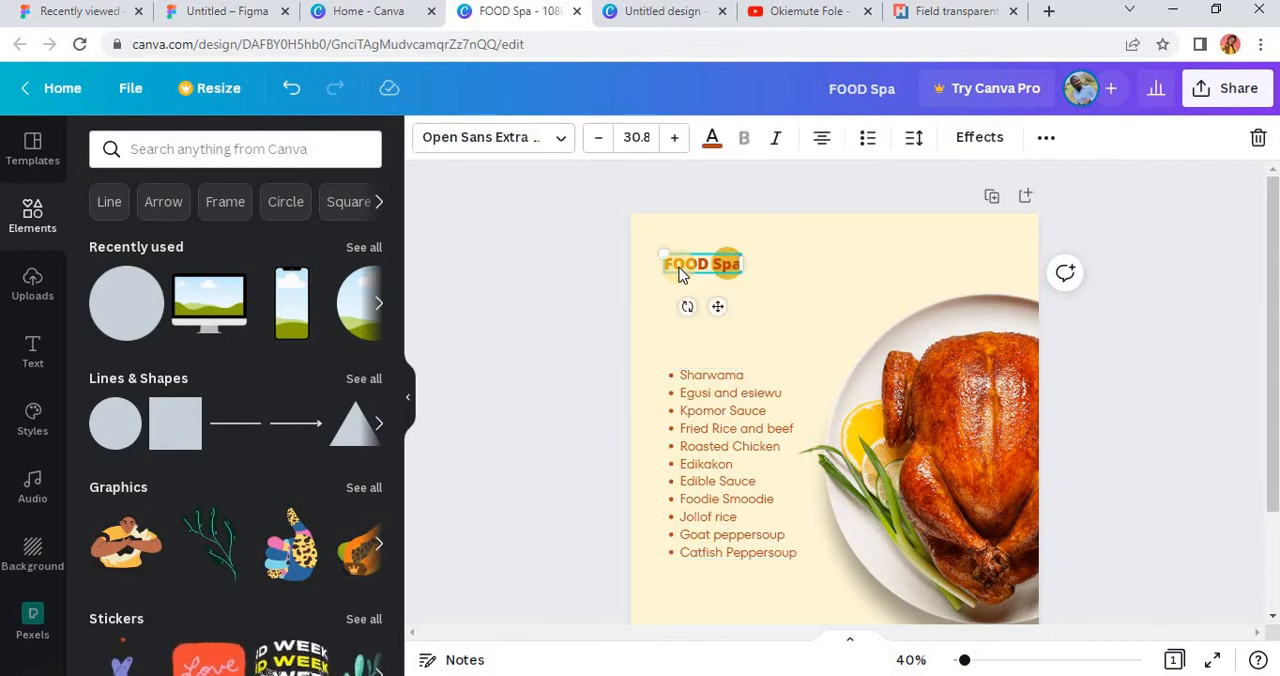
key("ctrl+f")
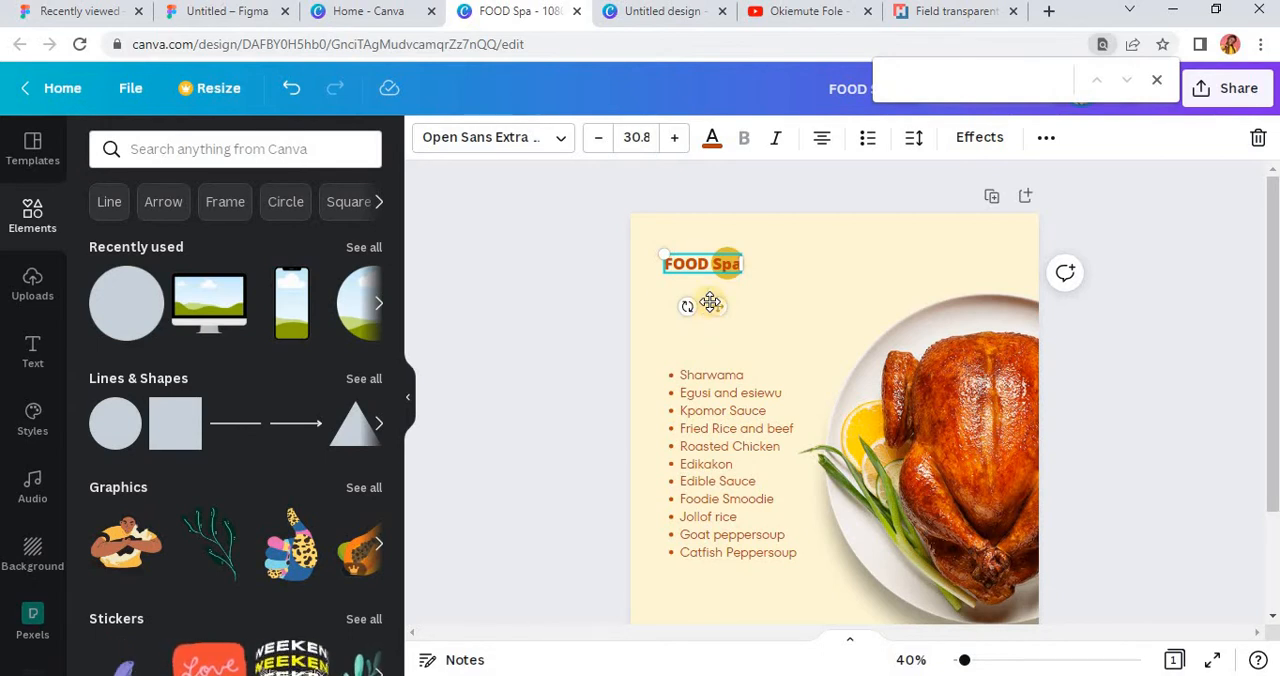
left_click(710, 302)
left_click(692, 266)
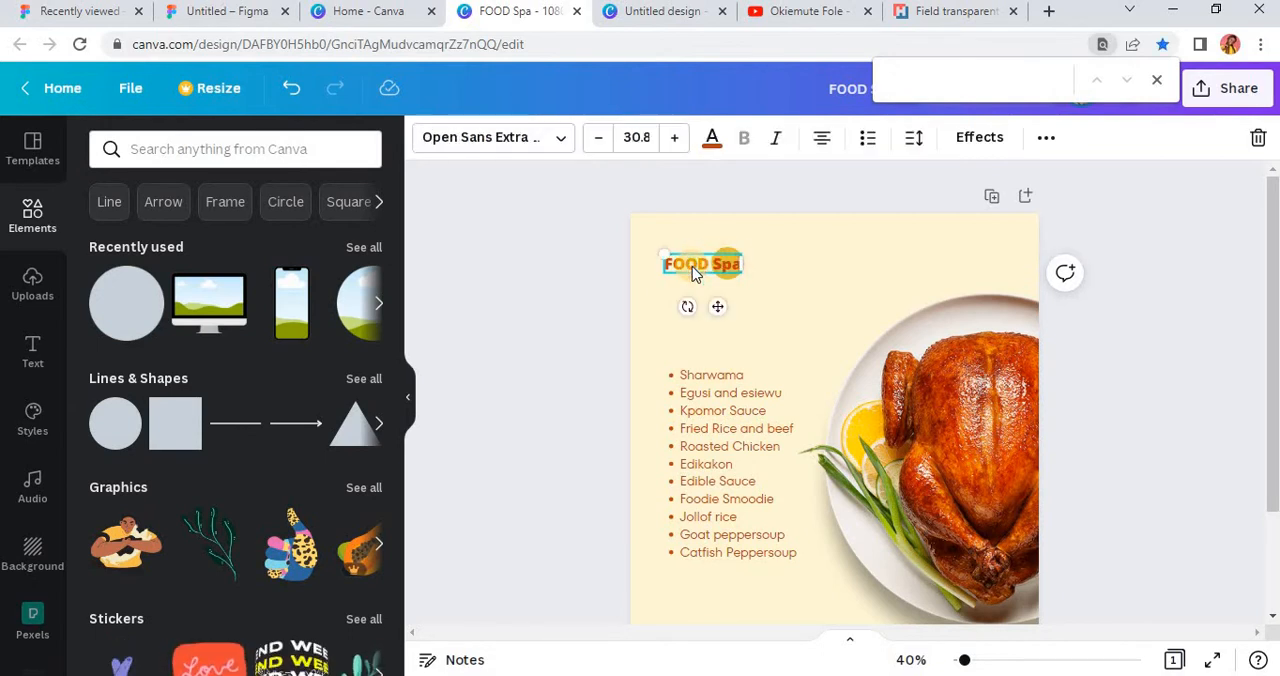
right_click(692, 266)
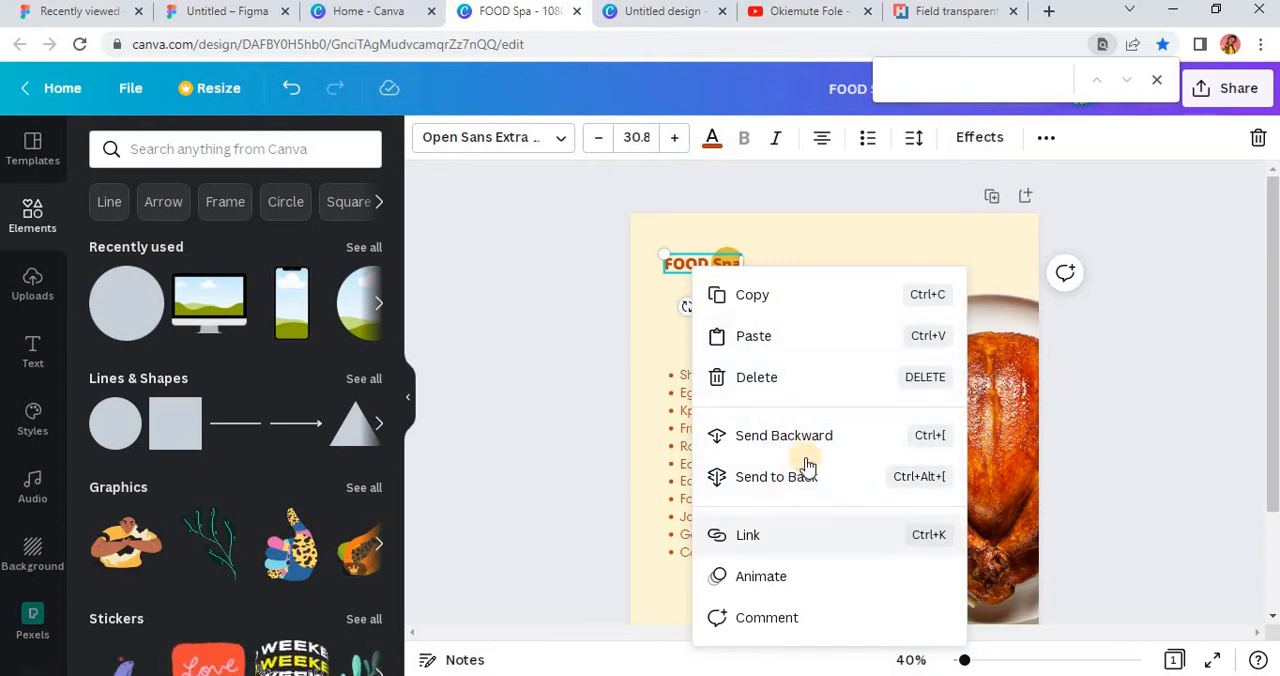
left_click(800, 298)
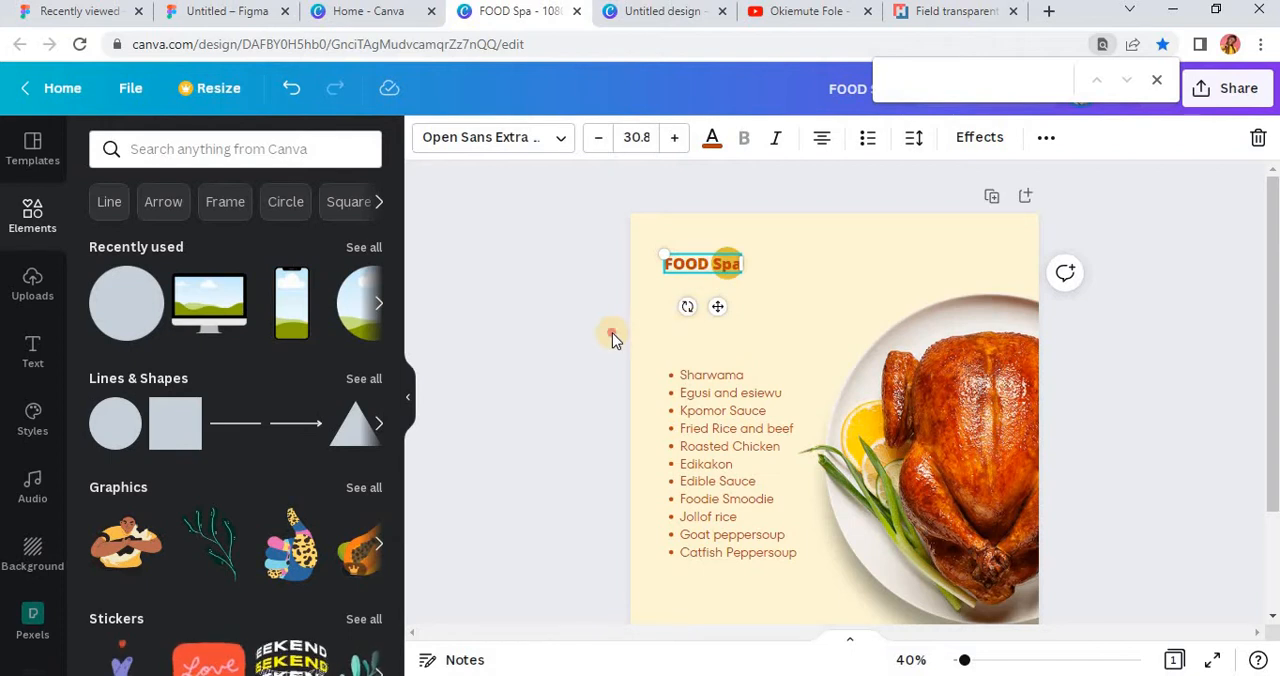
left_click(670, 340)
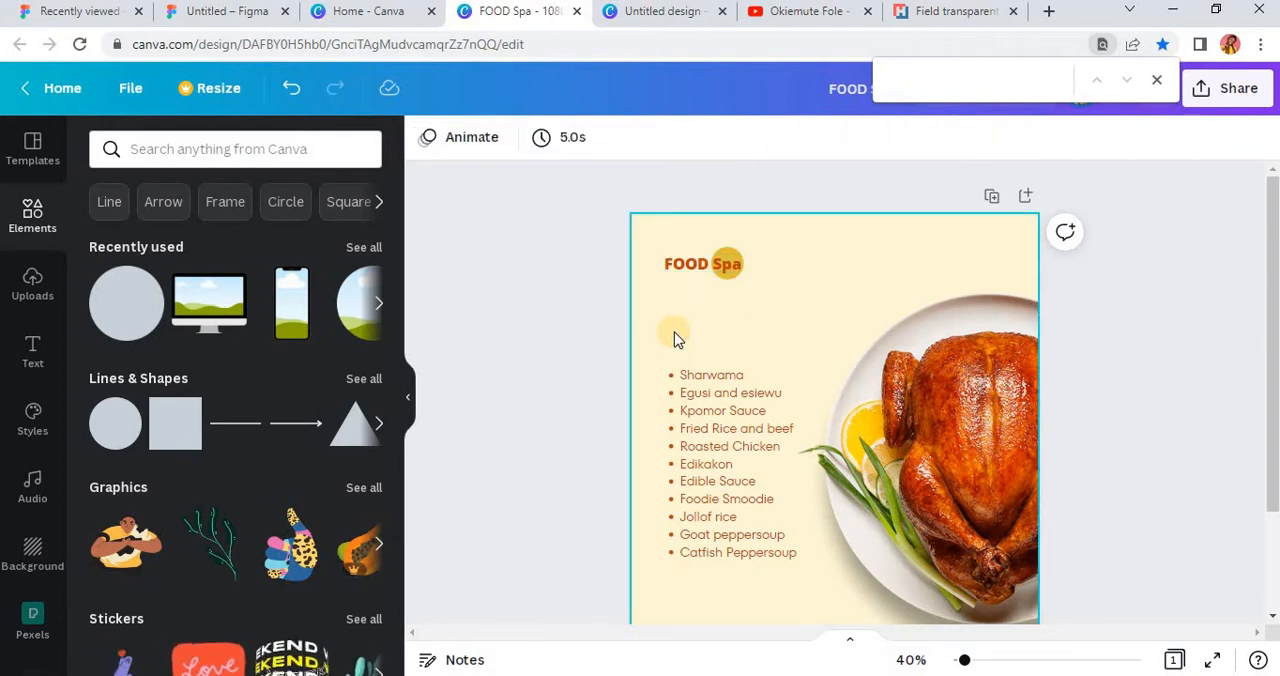
key("ctrl+v")
left_click_drag(726, 308, 714, 395)
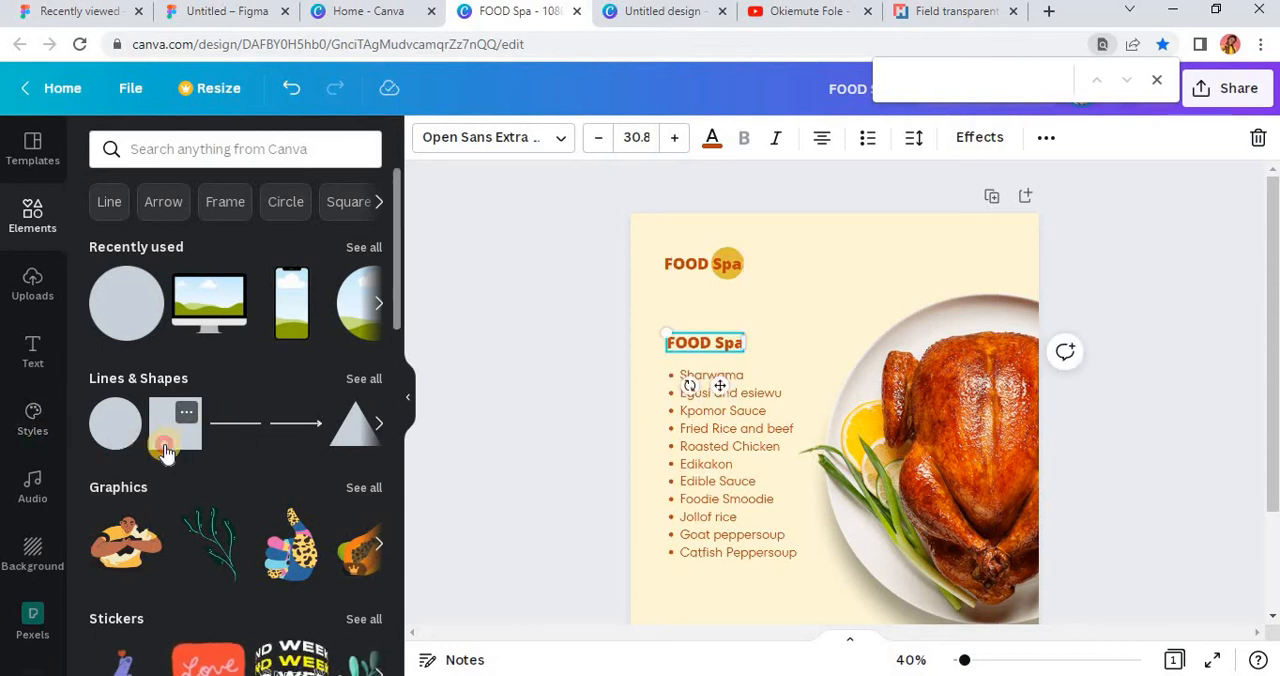
Step: Add a square, flatten it into a thin horizontal bar behind the copied heading, and centre the text on it
left_click(166, 452)
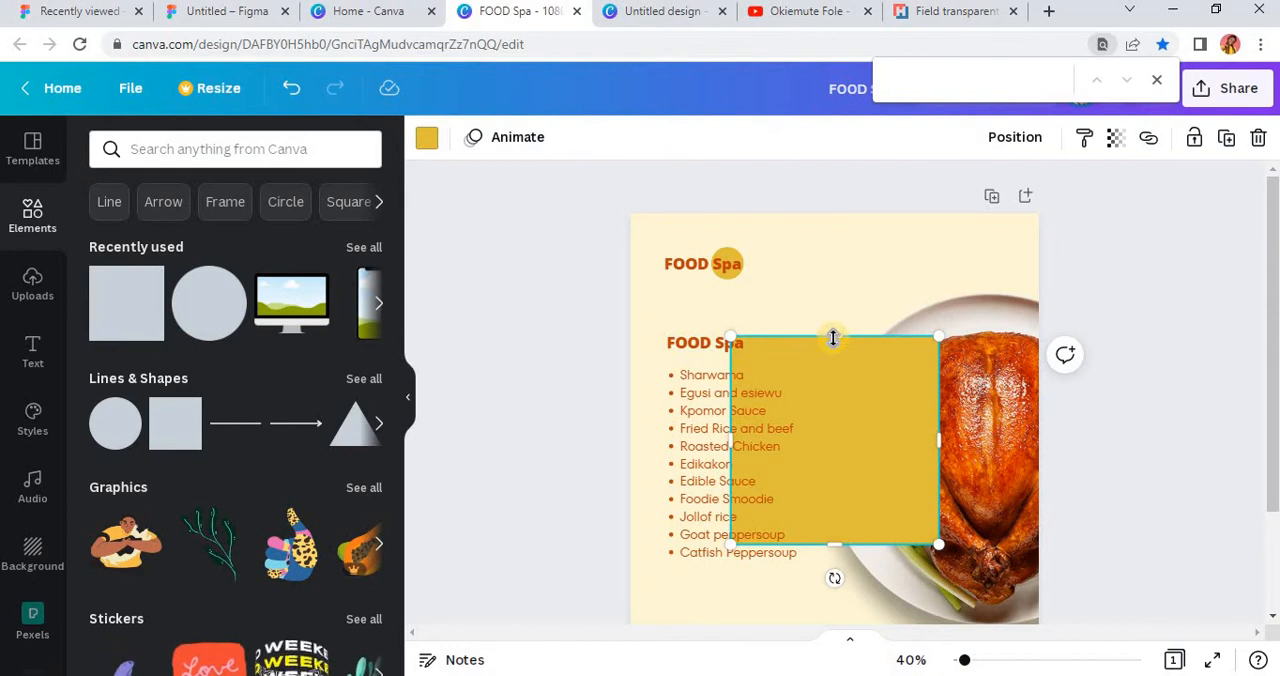
left_click_drag(832, 338, 826, 521)
left_click_drag(849, 578, 711, 396)
scroll(690, 347, "up", 5)
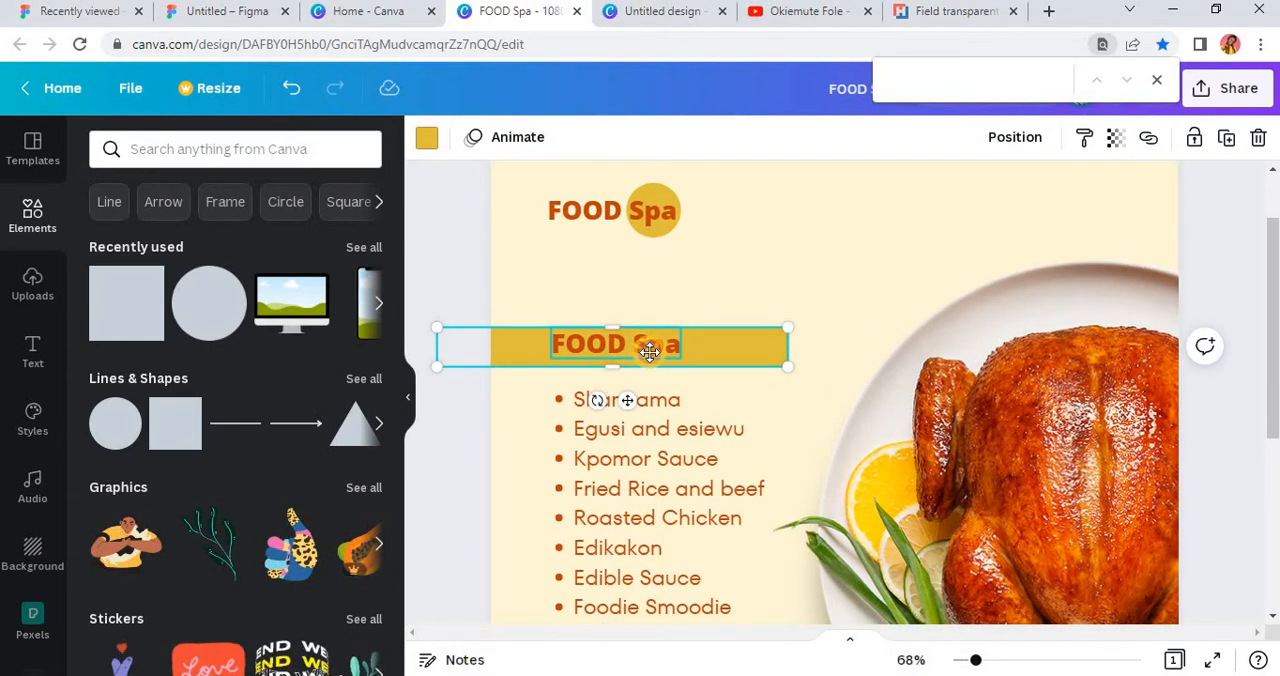
left_click_drag(640, 348, 650, 356)
Step: Recolour the bar behind the copied heading to the dark reddish brown from the photo colours
left_click(782, 347)
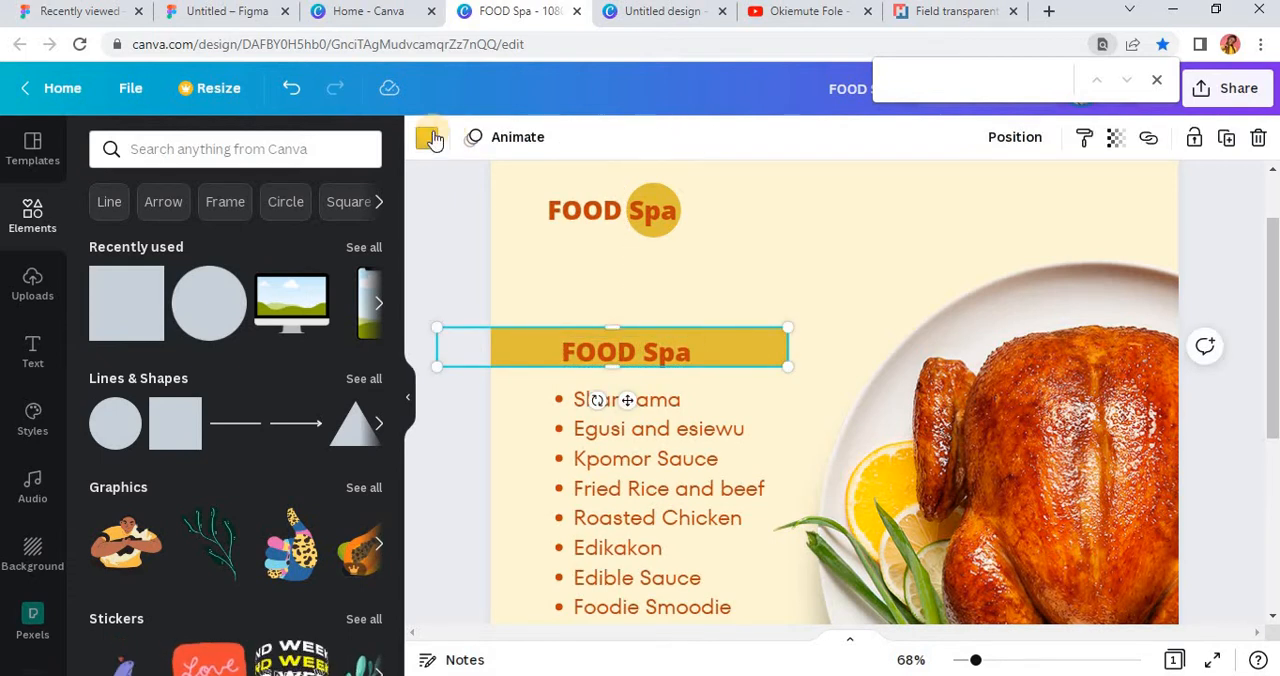
left_click(426, 138)
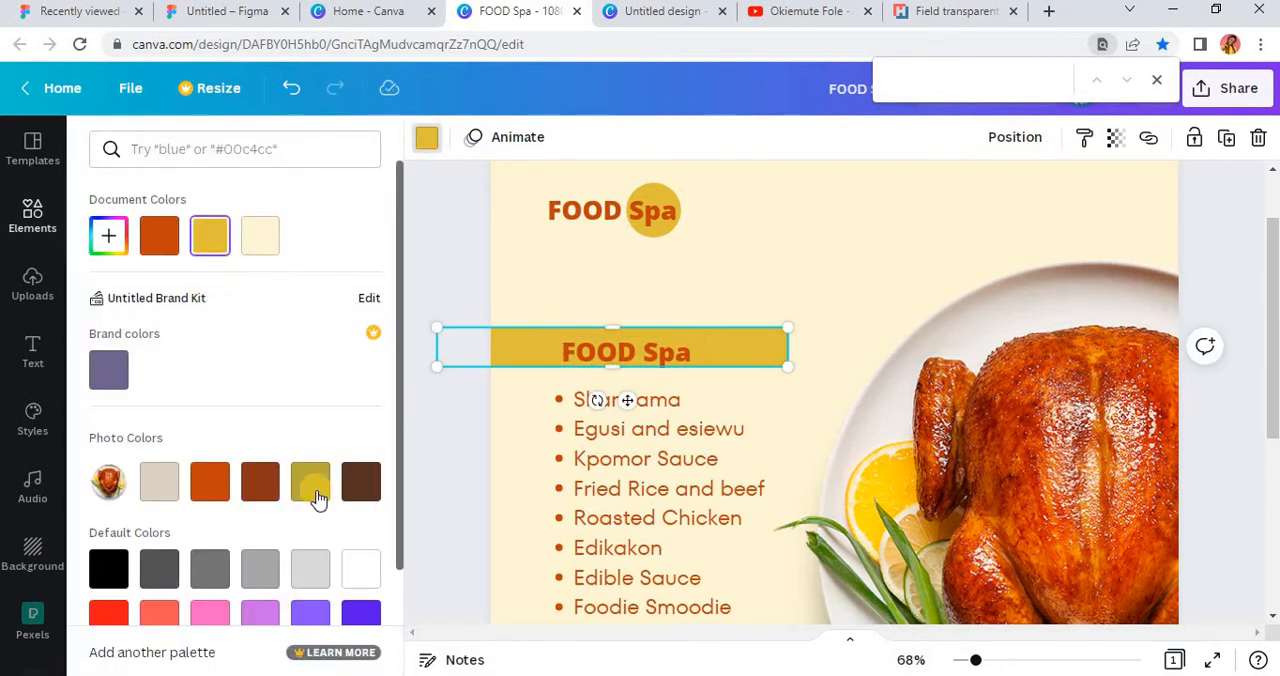
left_click(260, 481)
left_click(426, 283)
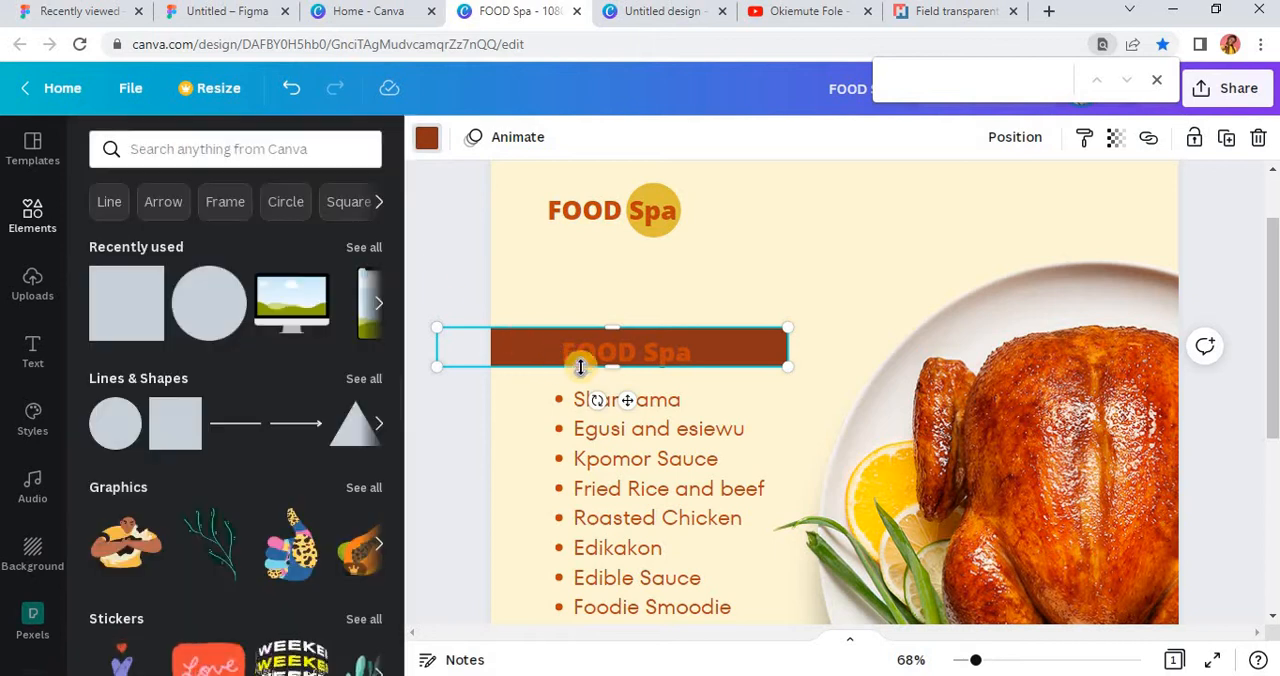
Step: Recolour the copied heading on the brown bar to the document's cream and align it with the main heading's left edge
left_click(611, 357)
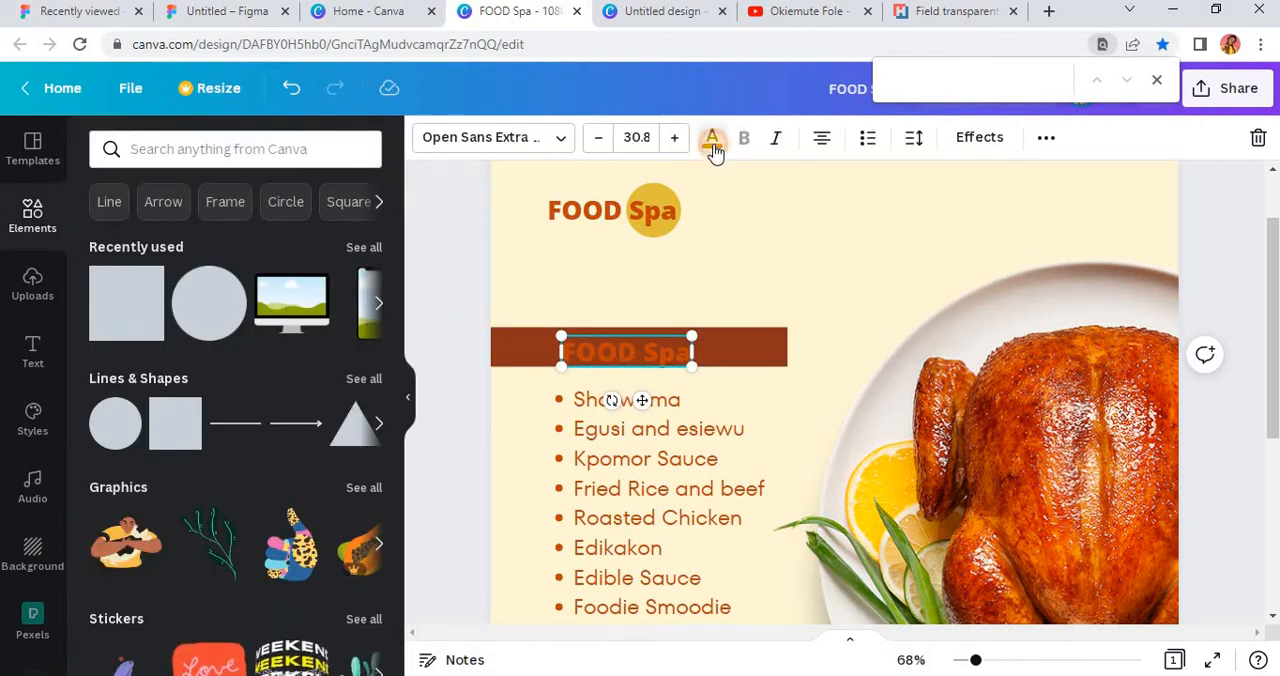
left_click(713, 140)
left_click(308, 236)
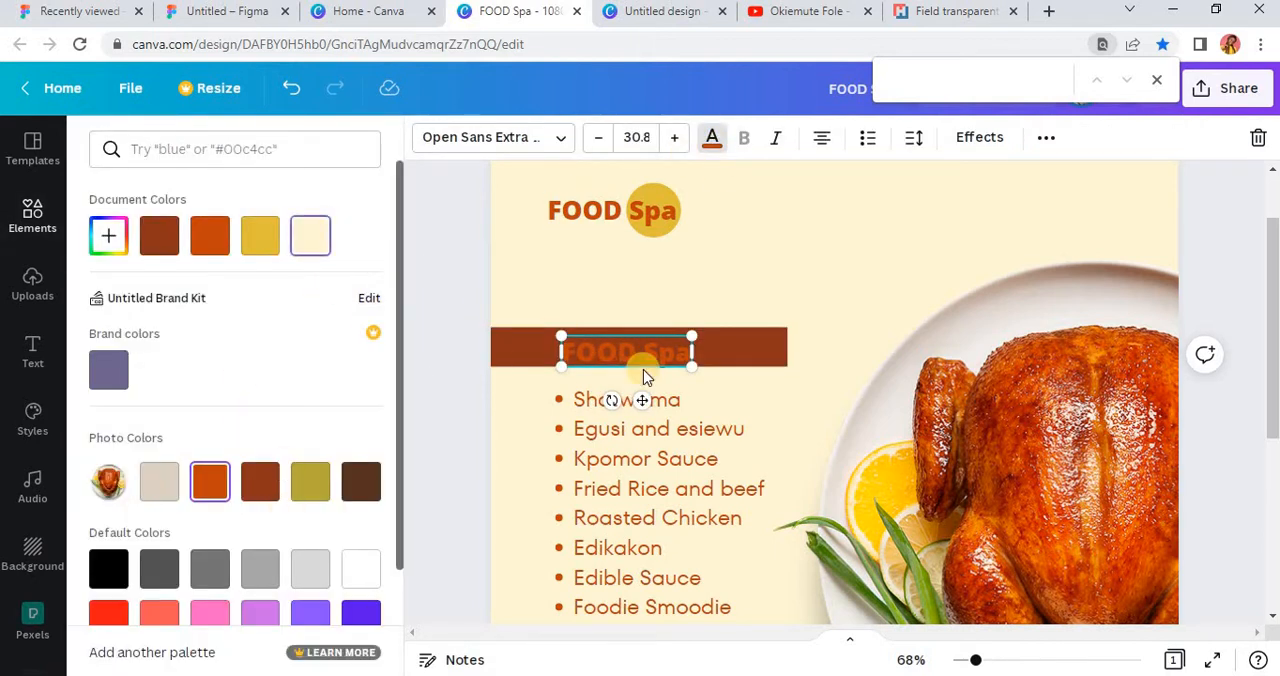
left_click_drag(640, 400, 632, 394)
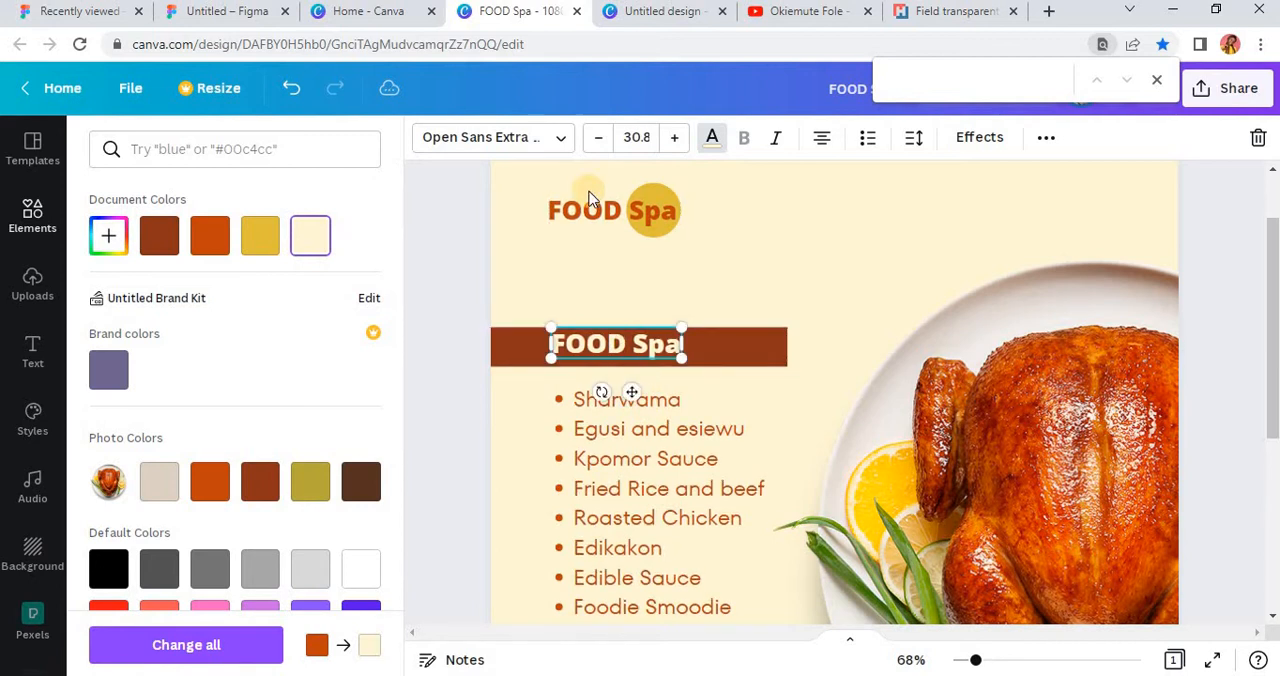
Step: Set the bar heading's font to Amsterdam Two, replace its text with "Our Services" and reduce it to font size 26.9
left_click(560, 140)
left_click(186, 463)
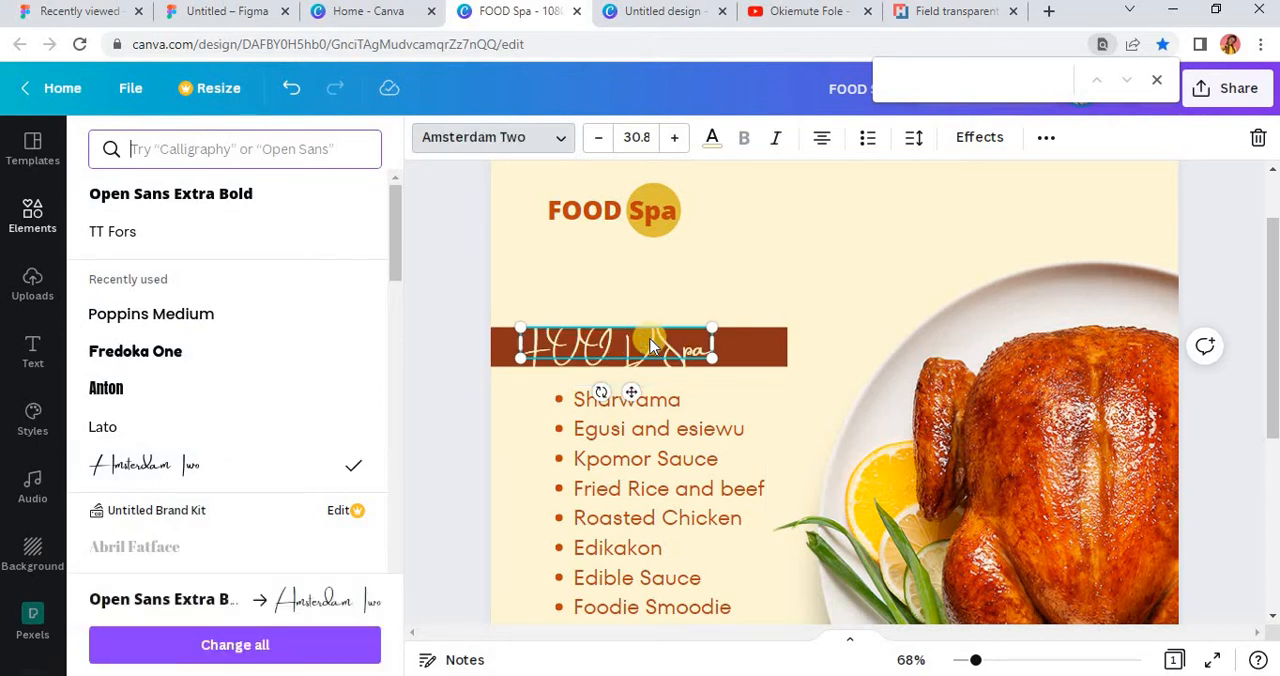
triple_click(662, 348)
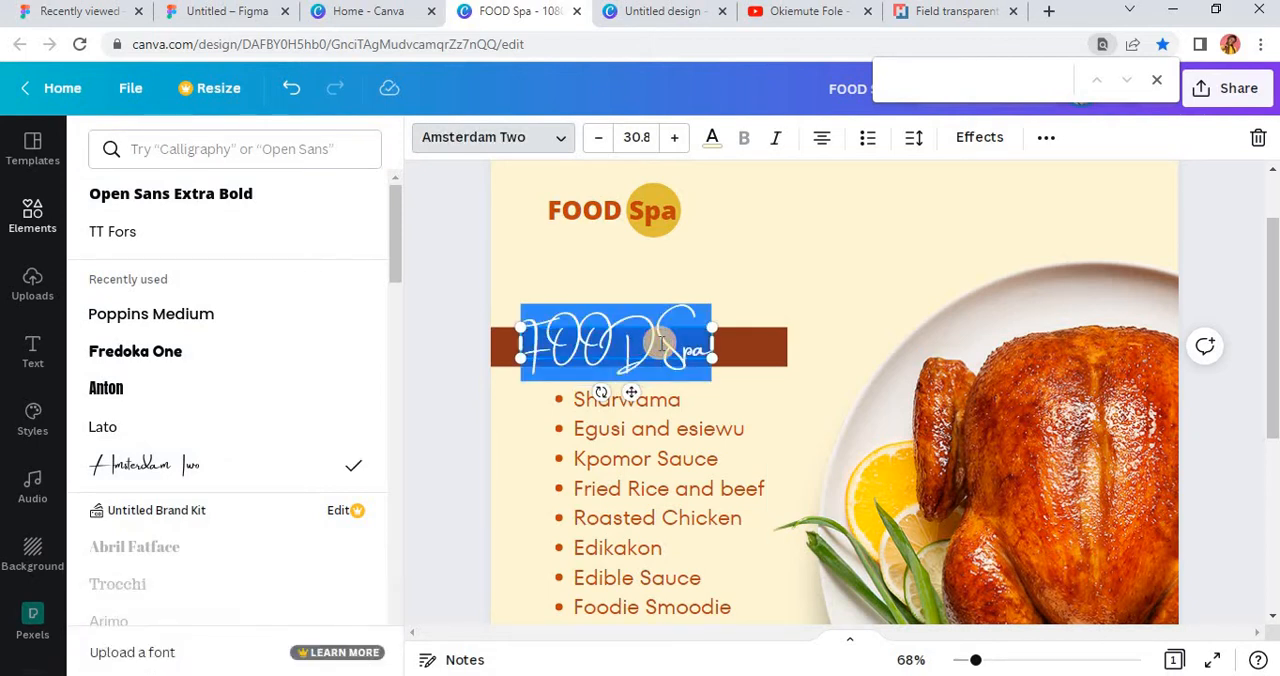
key("BackSpace")
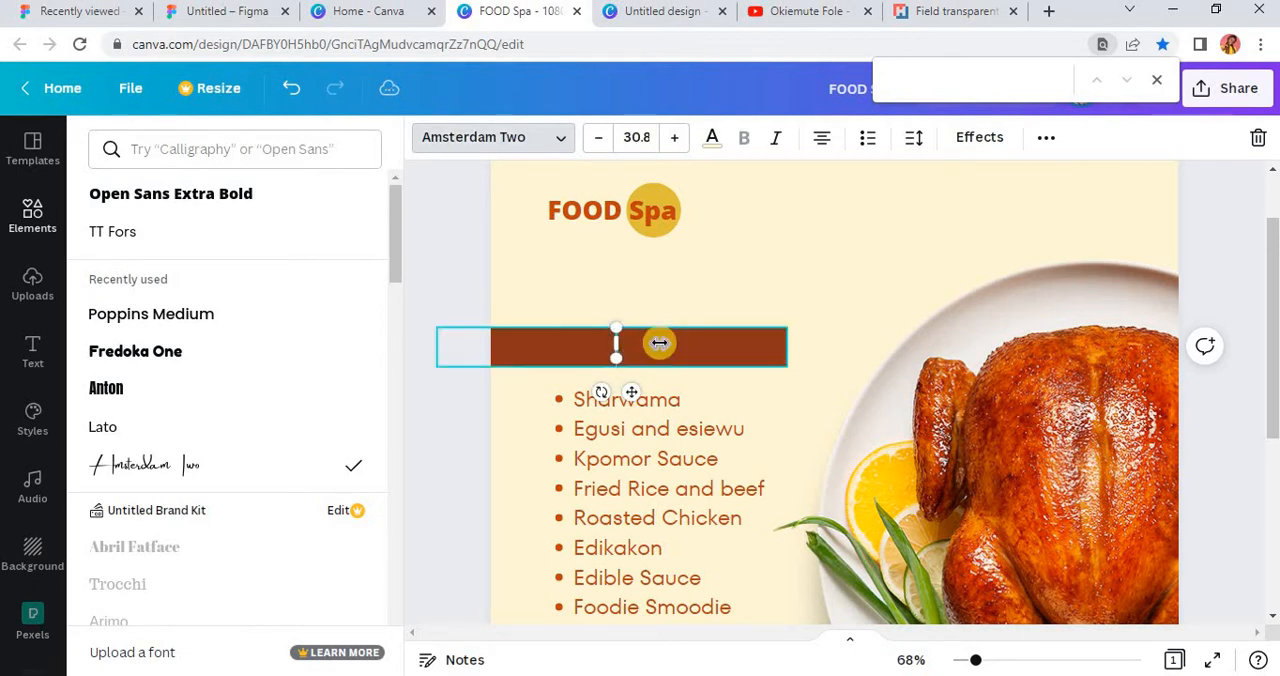
type("Our")
key("BackSpace")
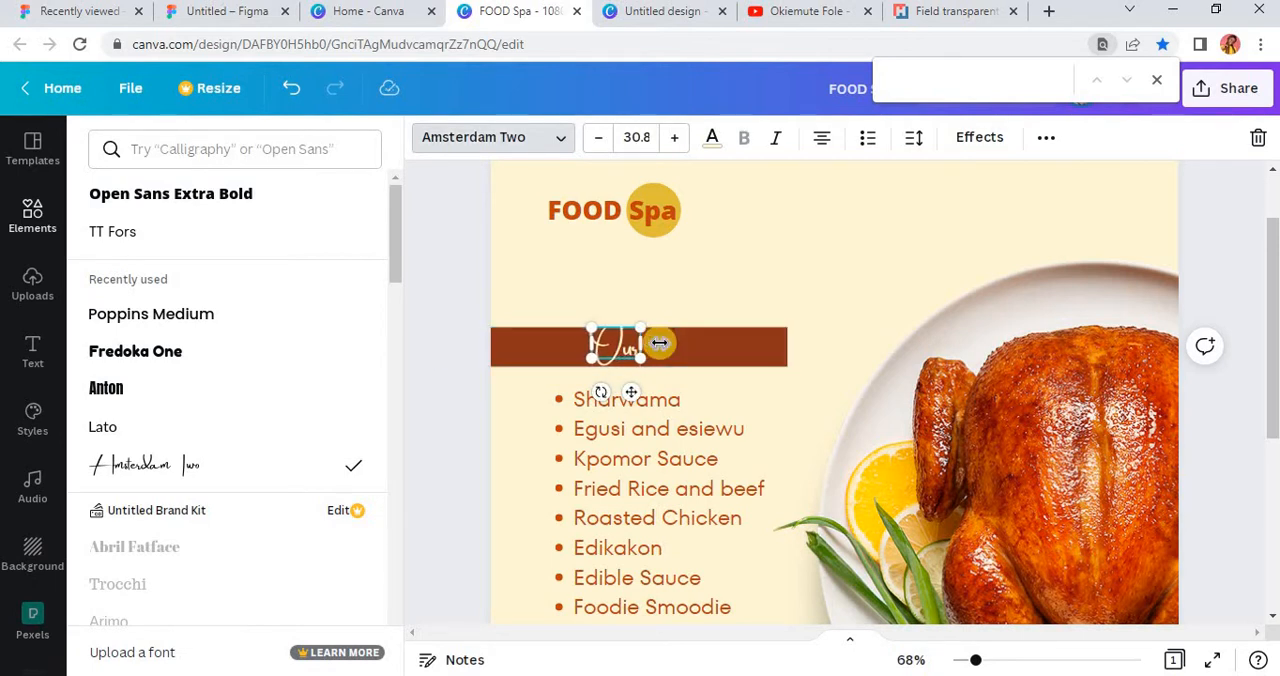
type("Services")
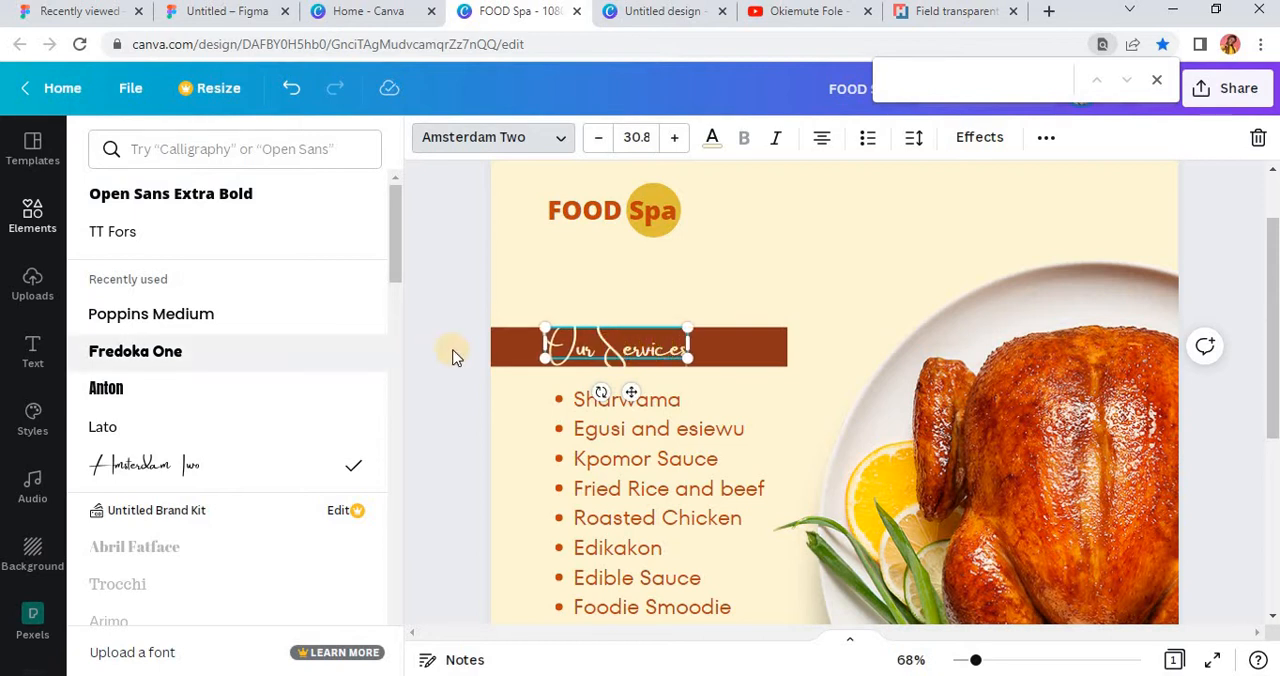
left_click(565, 346)
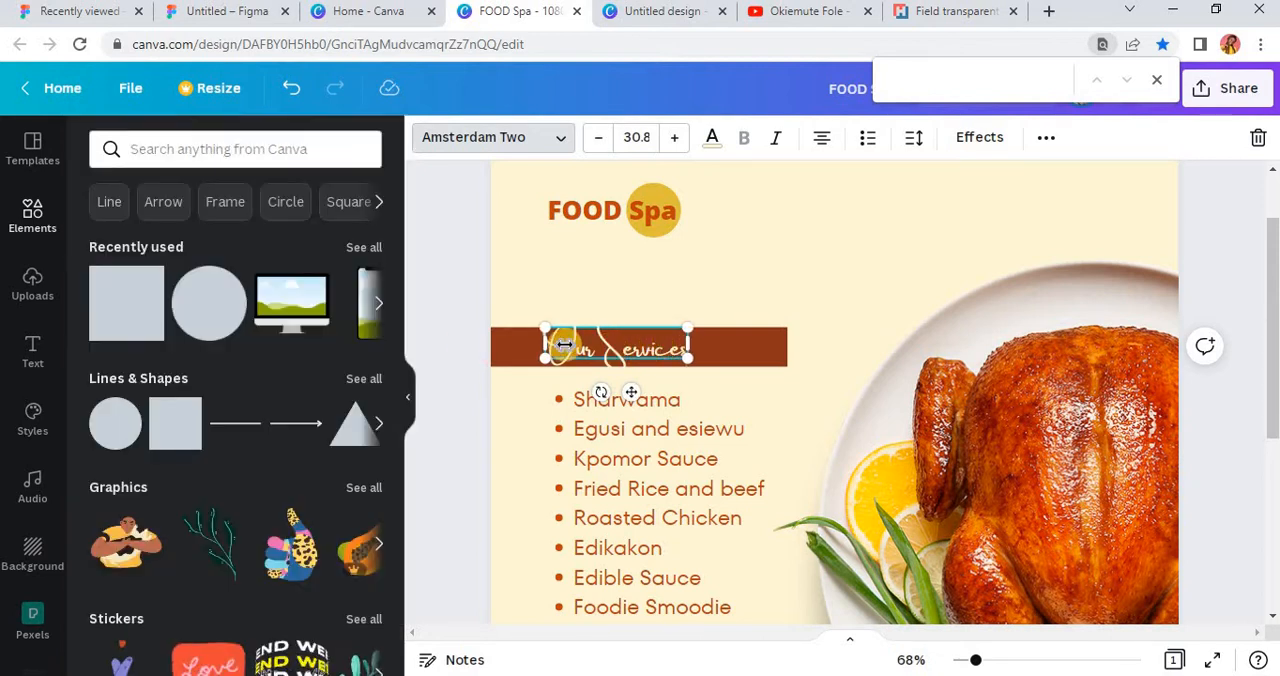
left_click_drag(693, 373, 640, 387)
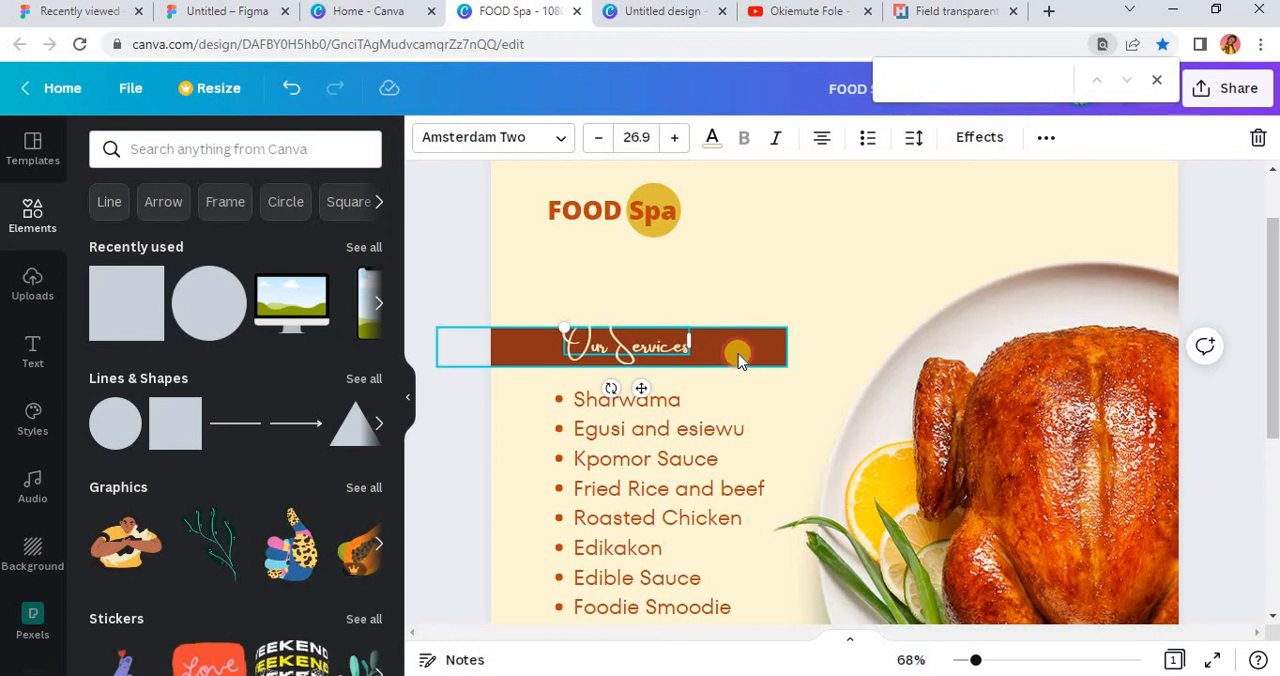
Step: Change "Our Services" to Canva Student Font, enlarge it to size 36.9 and line it up with the list's left edge
left_click(737, 355)
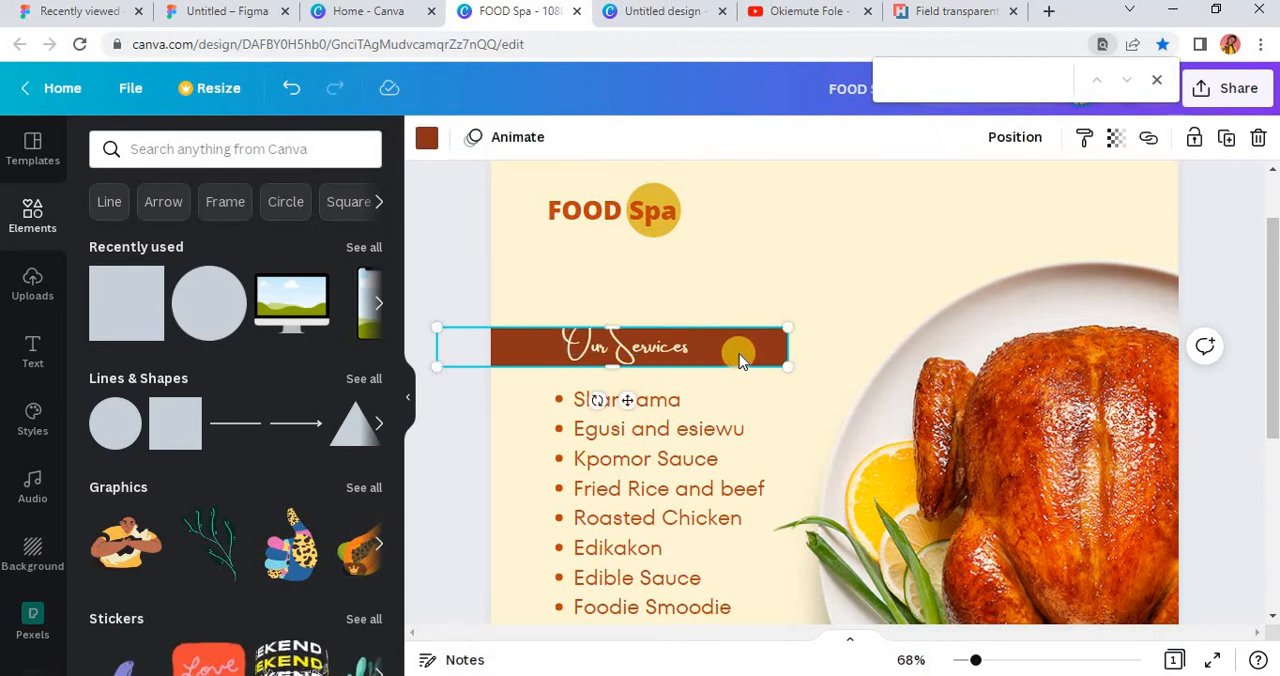
left_click(676, 360)
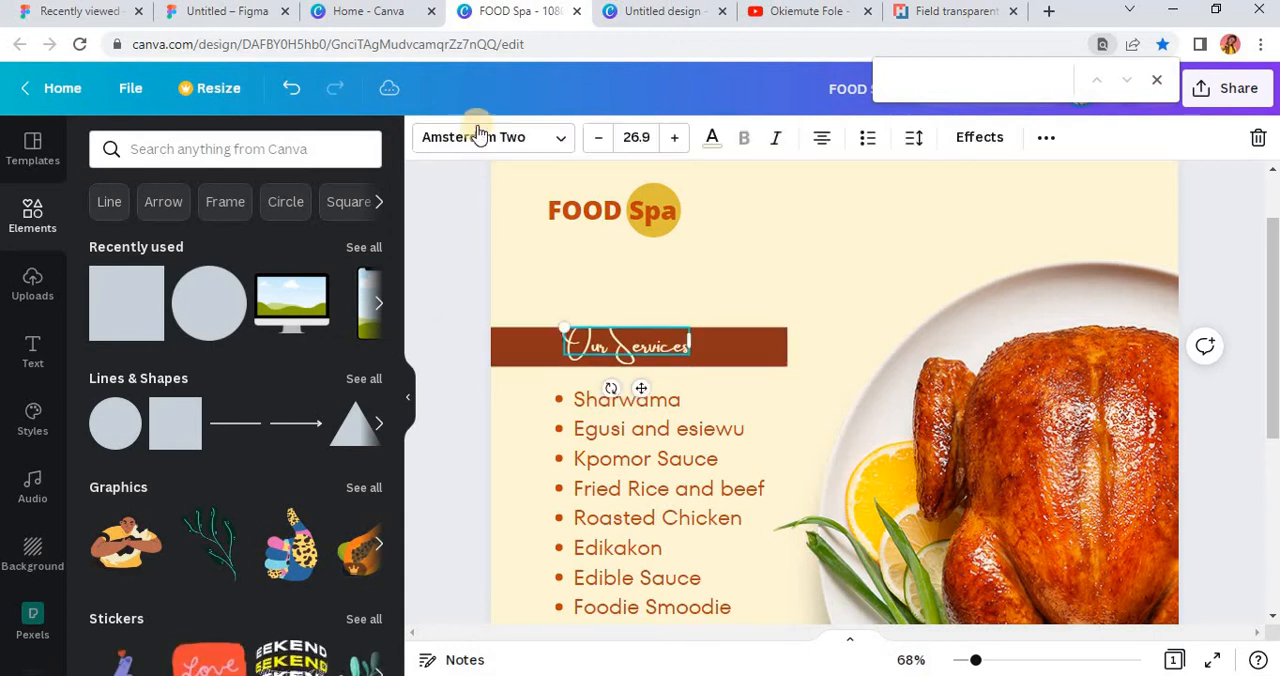
left_click(548, 145)
scroll(190, 470, "down", 2)
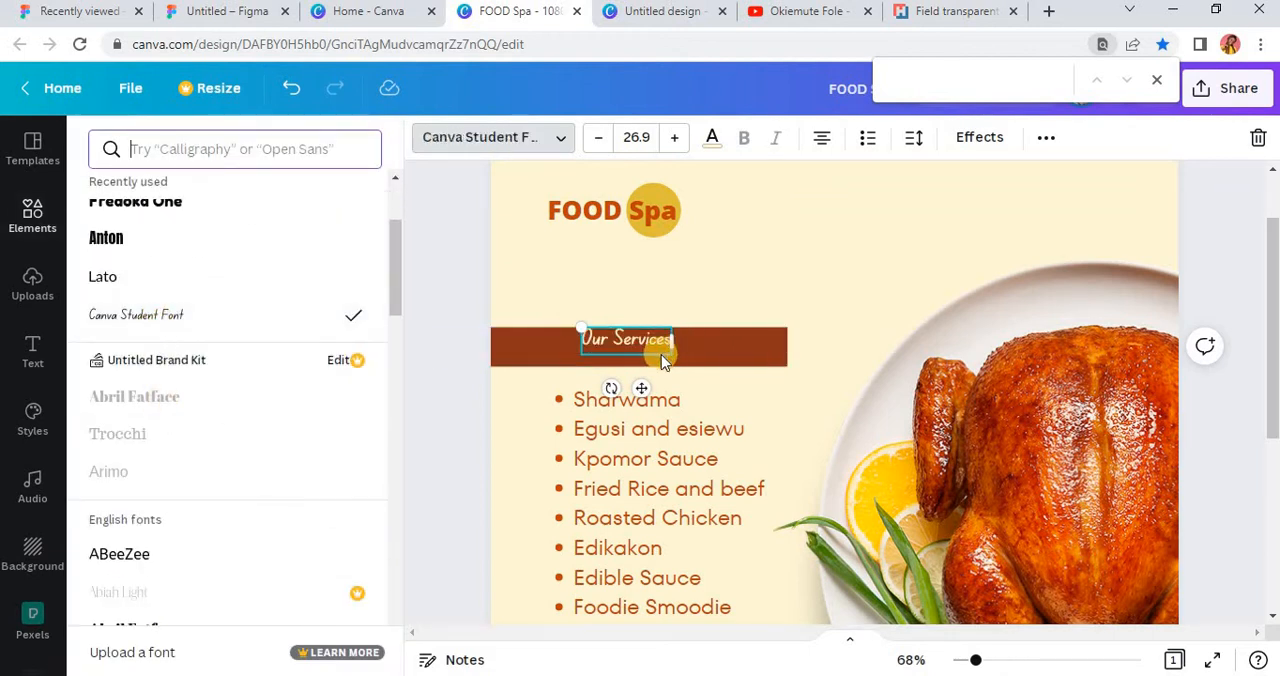
left_click_drag(670, 346, 712, 366)
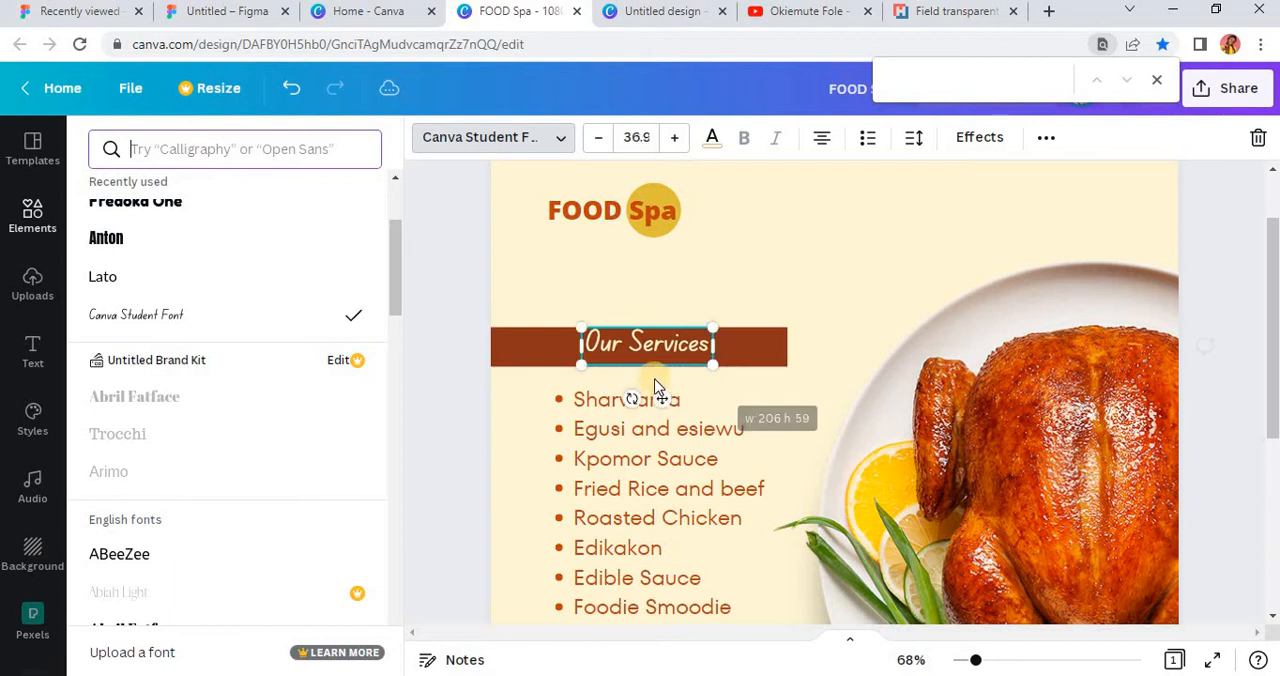
mouse_move(663, 403)
left_mouse_down()
mouse_move(629, 410)
mouse_move(641, 409)
left_mouse_up()
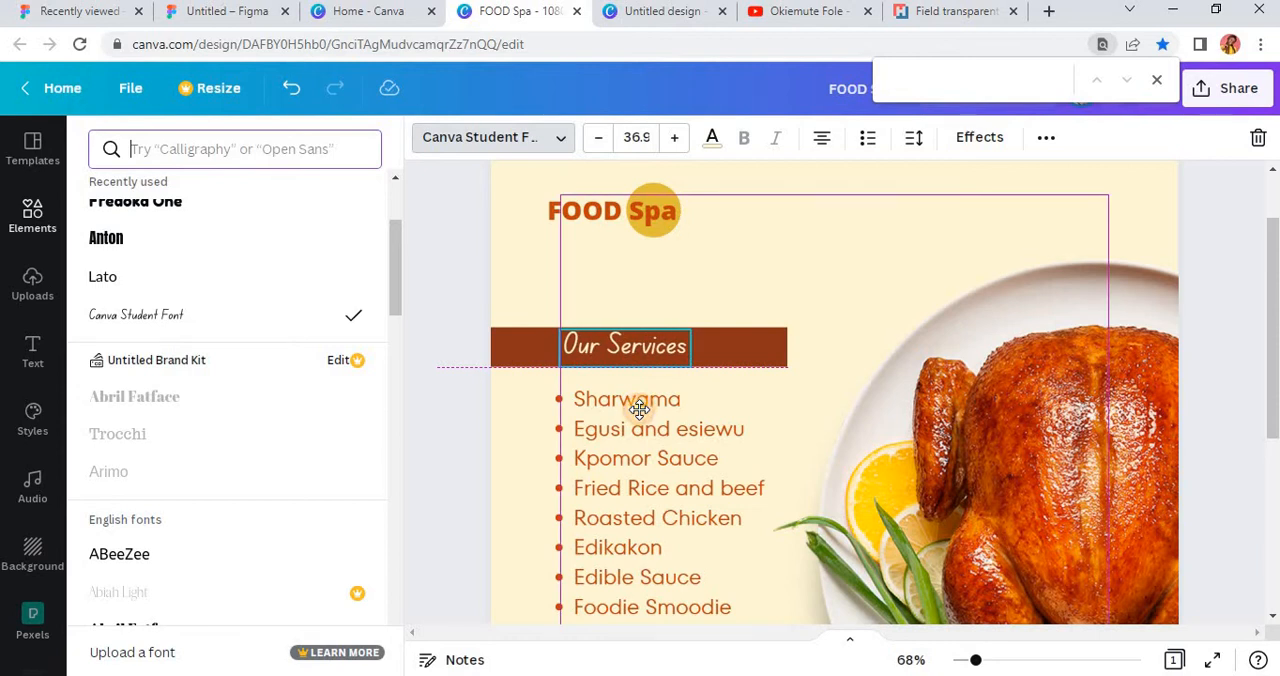
Step: Shorten the brown bar from its right end so it stops just past "Our Services"
left_click(731, 364)
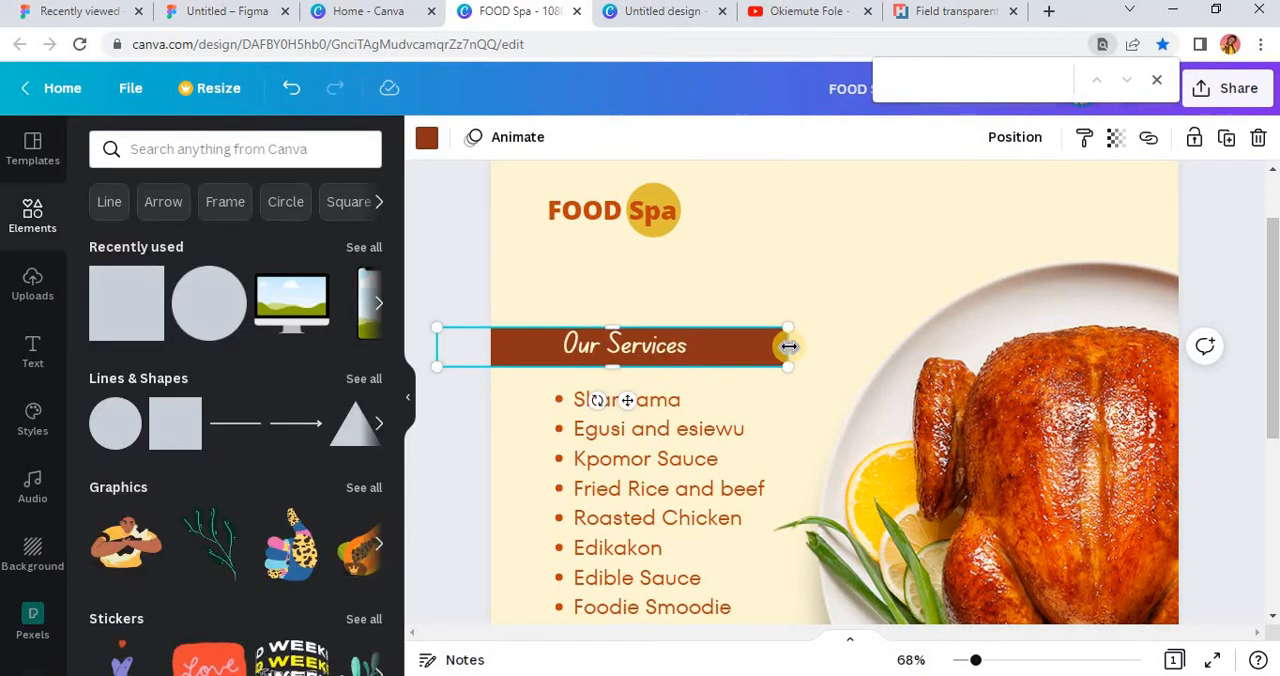
left_click_drag(788, 346, 707, 366)
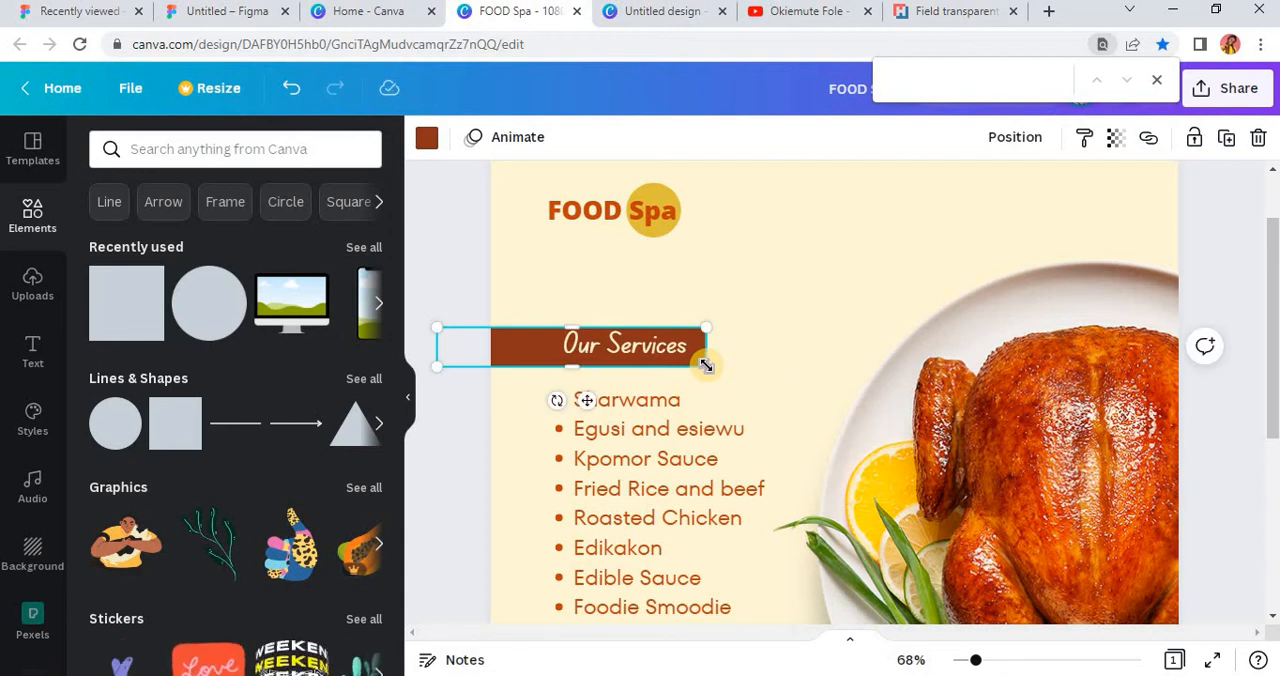
Step: Duplicate the brown bar, shorten the copy, place it slightly past the original's right end and send it behind the "Our Services" text
key("ctrl+d")
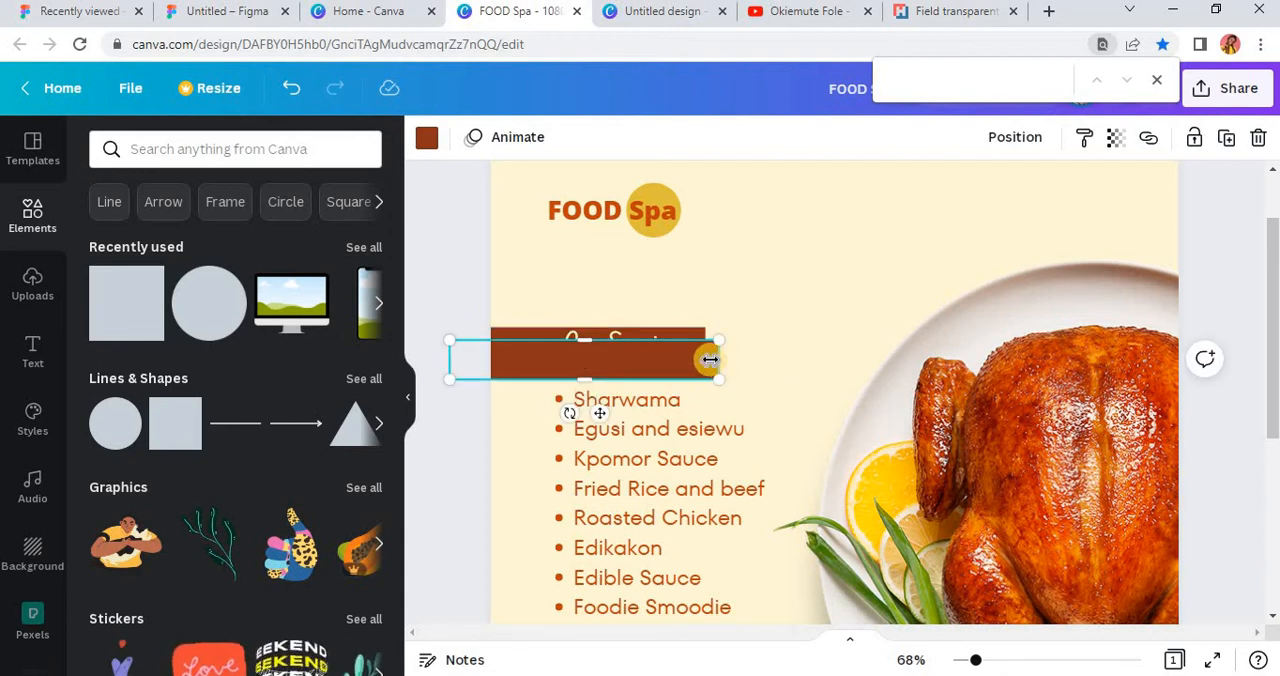
left_click_drag(684, 360, 660, 350)
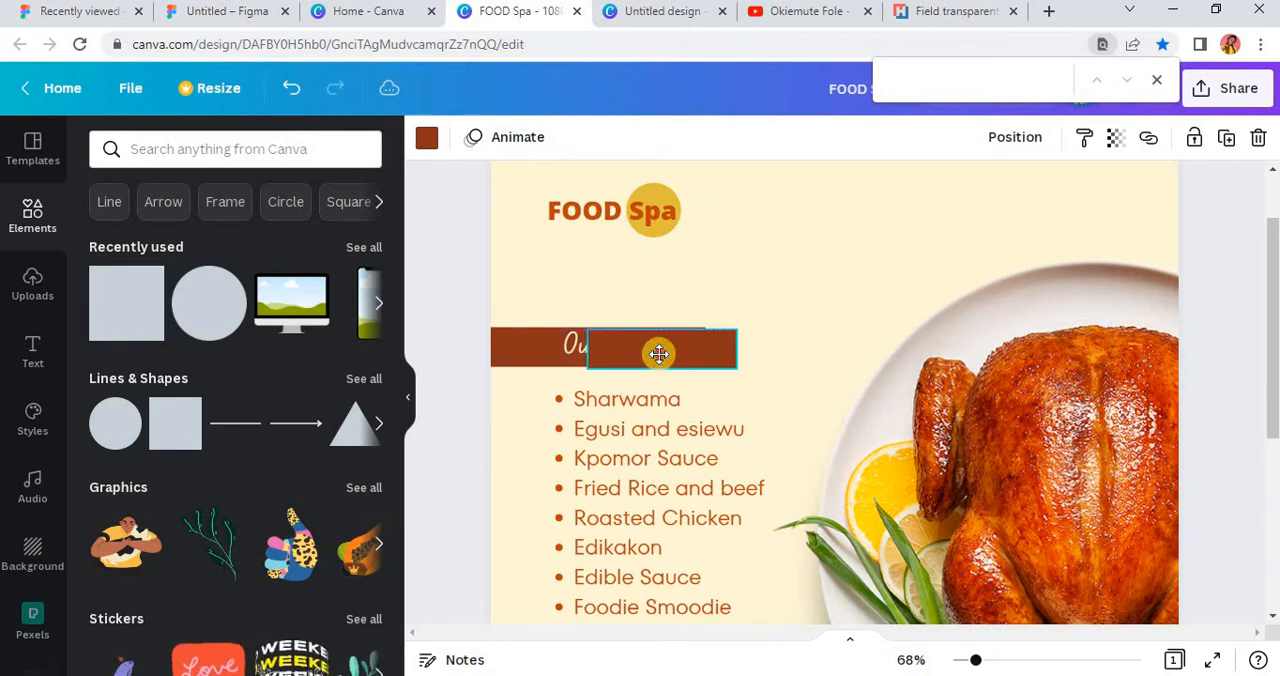
left_click(1001, 146)
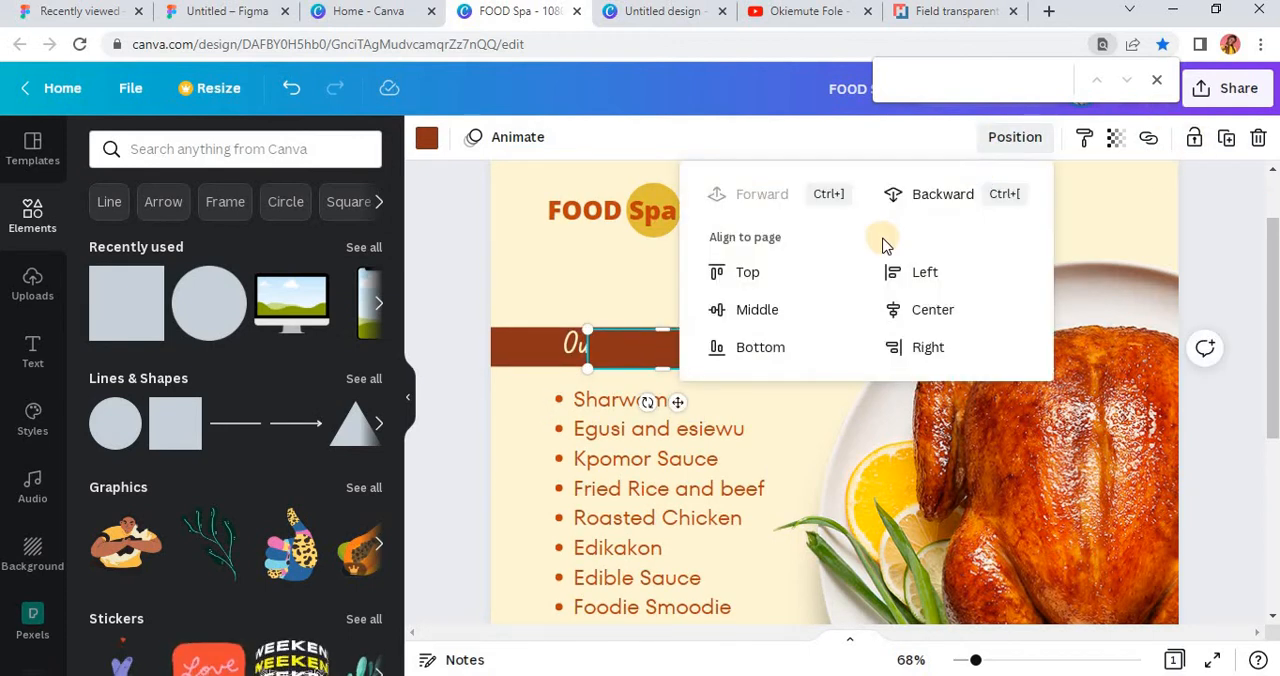
left_click(952, 204)
left_click(617, 368)
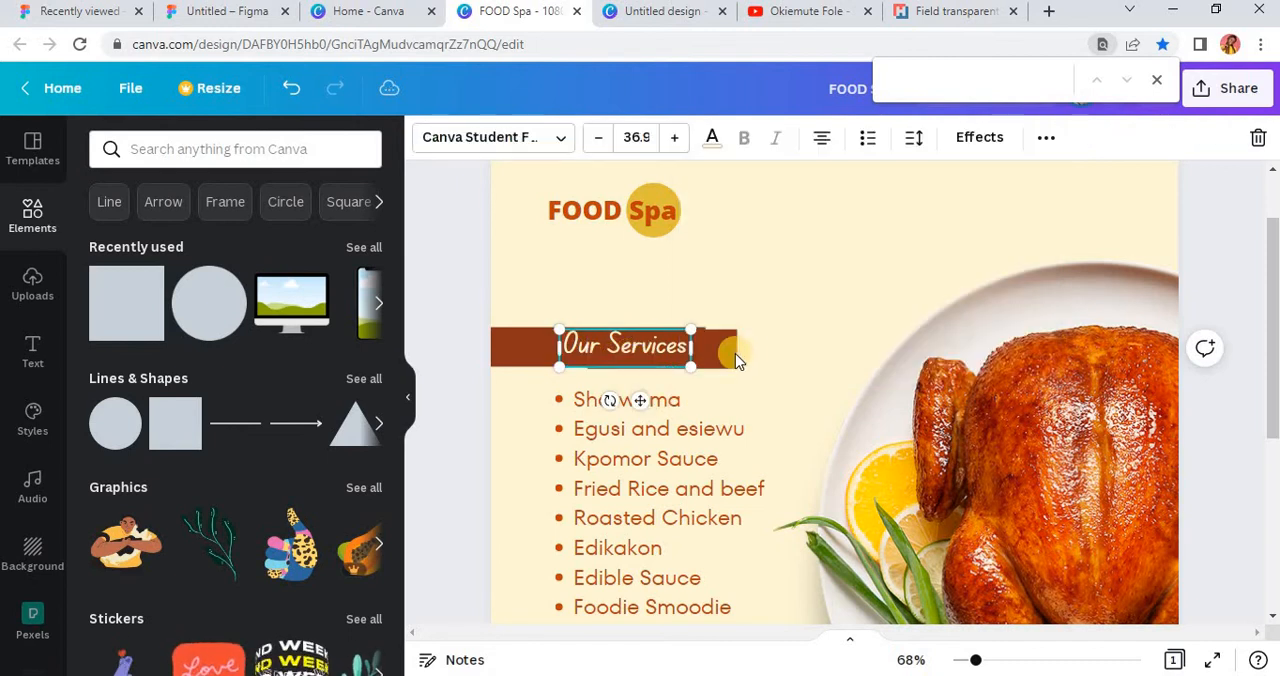
Step: Recolour the short bar copy to the orange from the photo colours and send it behind the brown bar
left_click(703, 340)
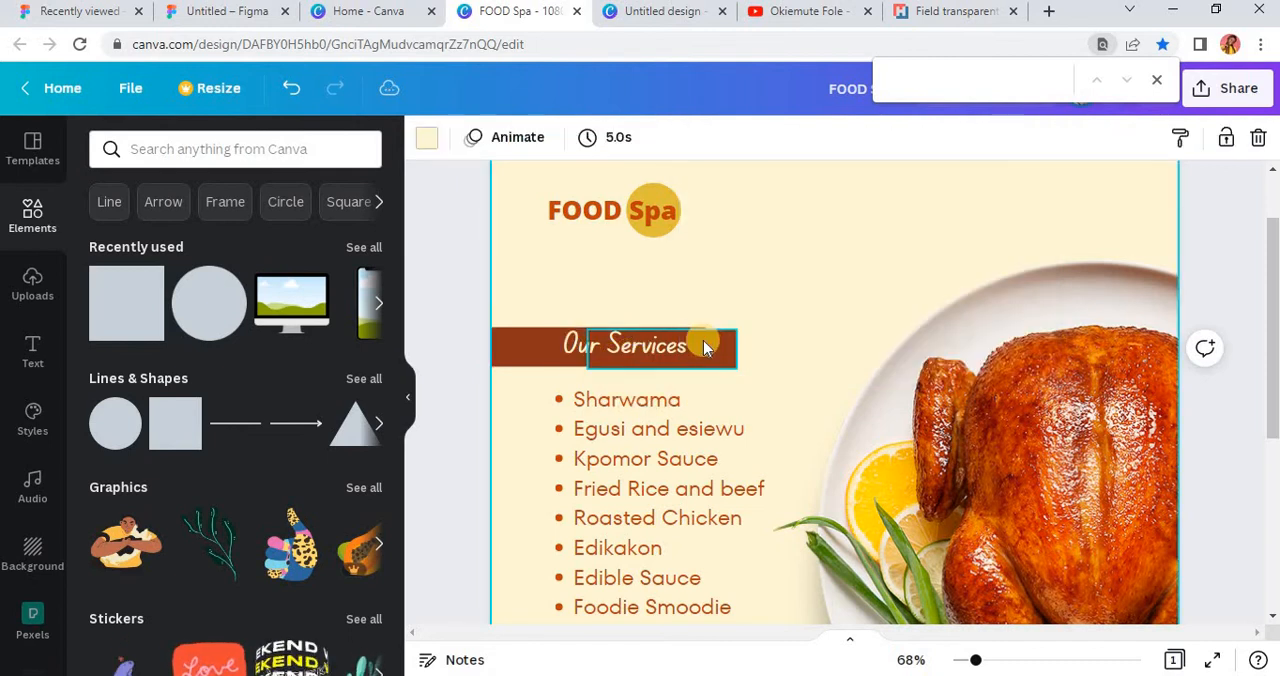
left_click(427, 139)
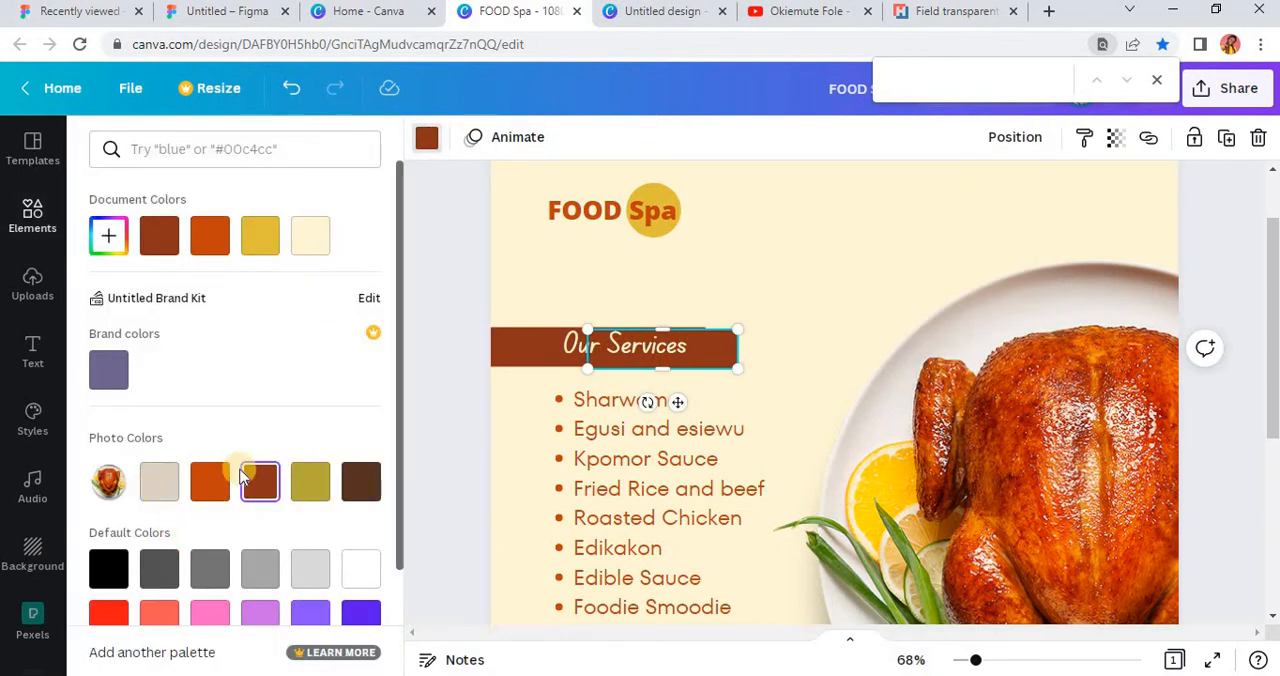
left_click(195, 490)
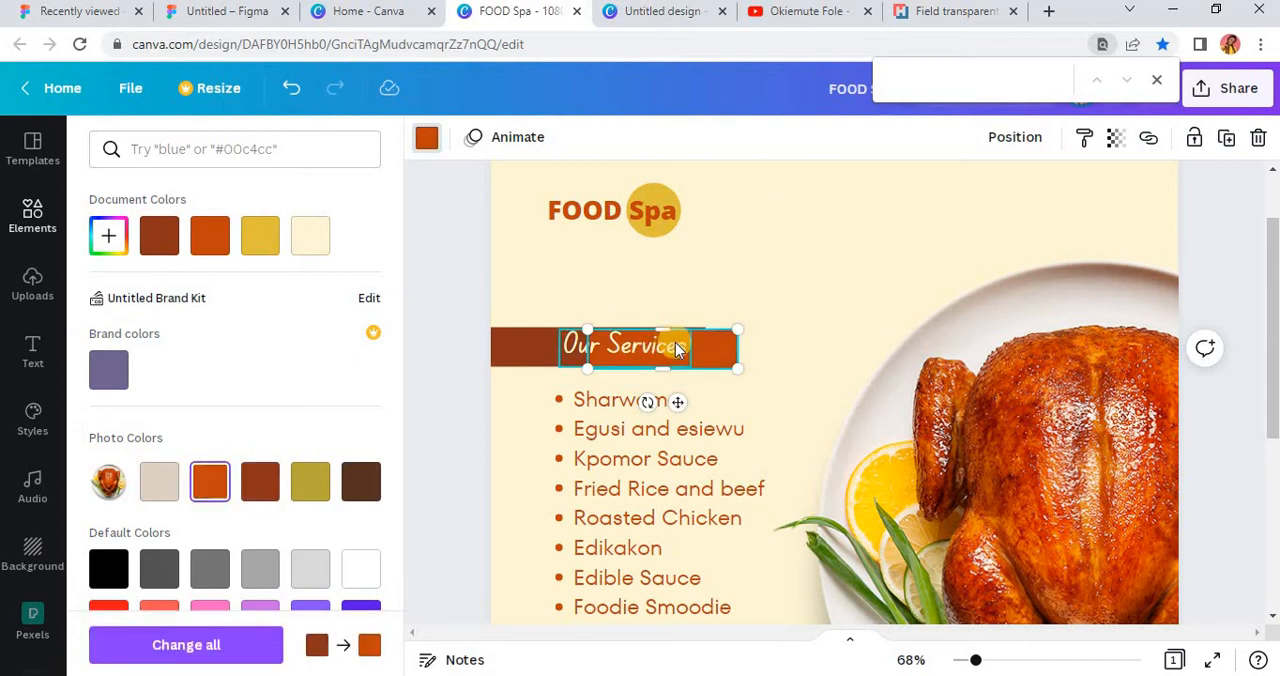
left_click(1015, 137)
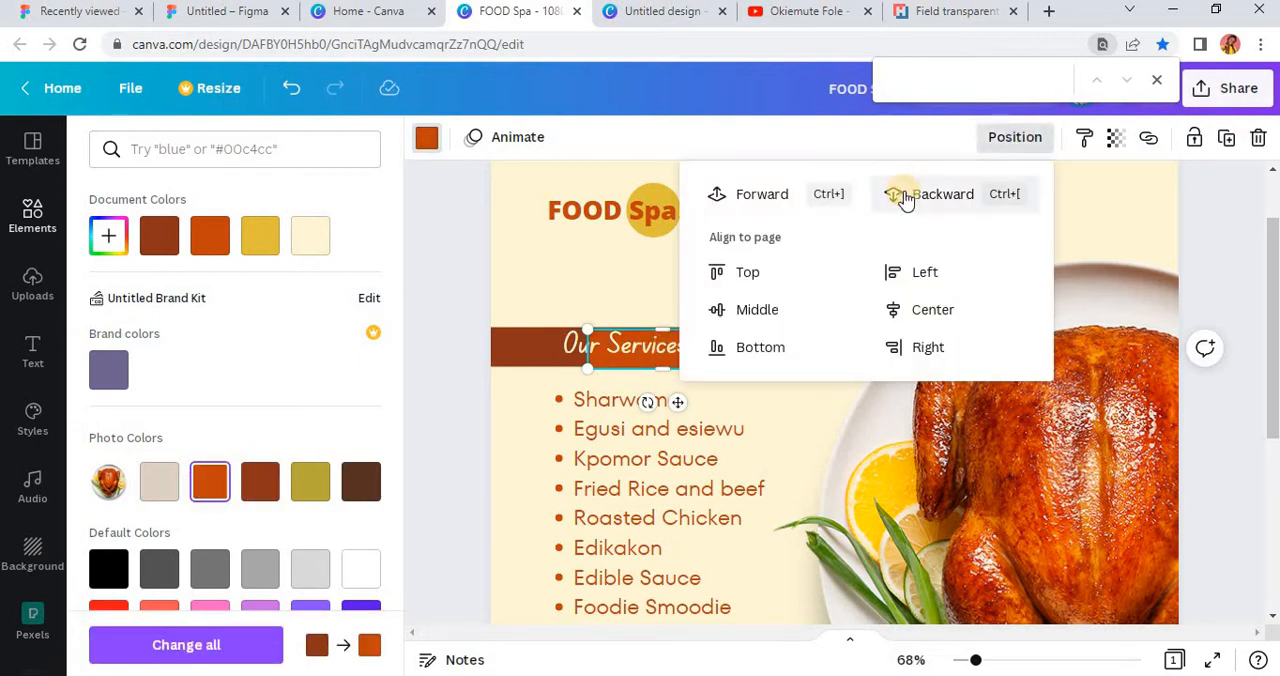
left_click(903, 193)
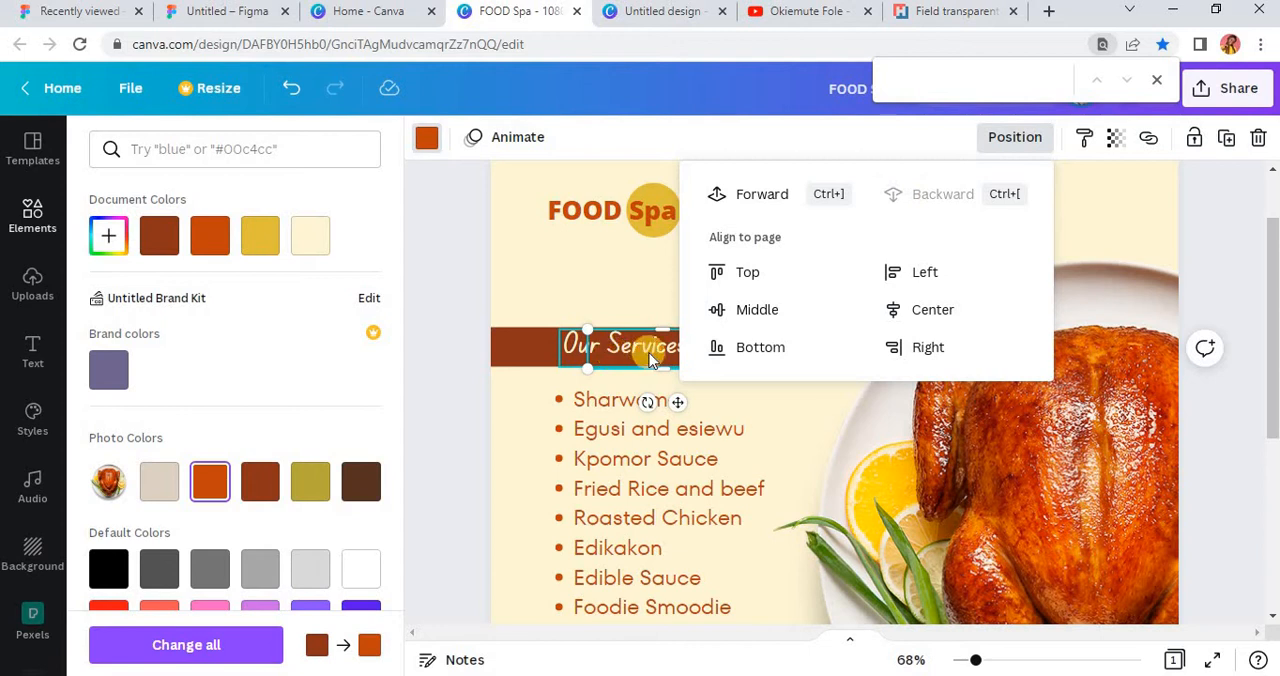
Step: Align the orange bar vertically with the brown bar, leaving only a narrow orange strip showing at its right end
left_click_drag(680, 347, 660, 400)
scroll(675, 361, "up", 3)
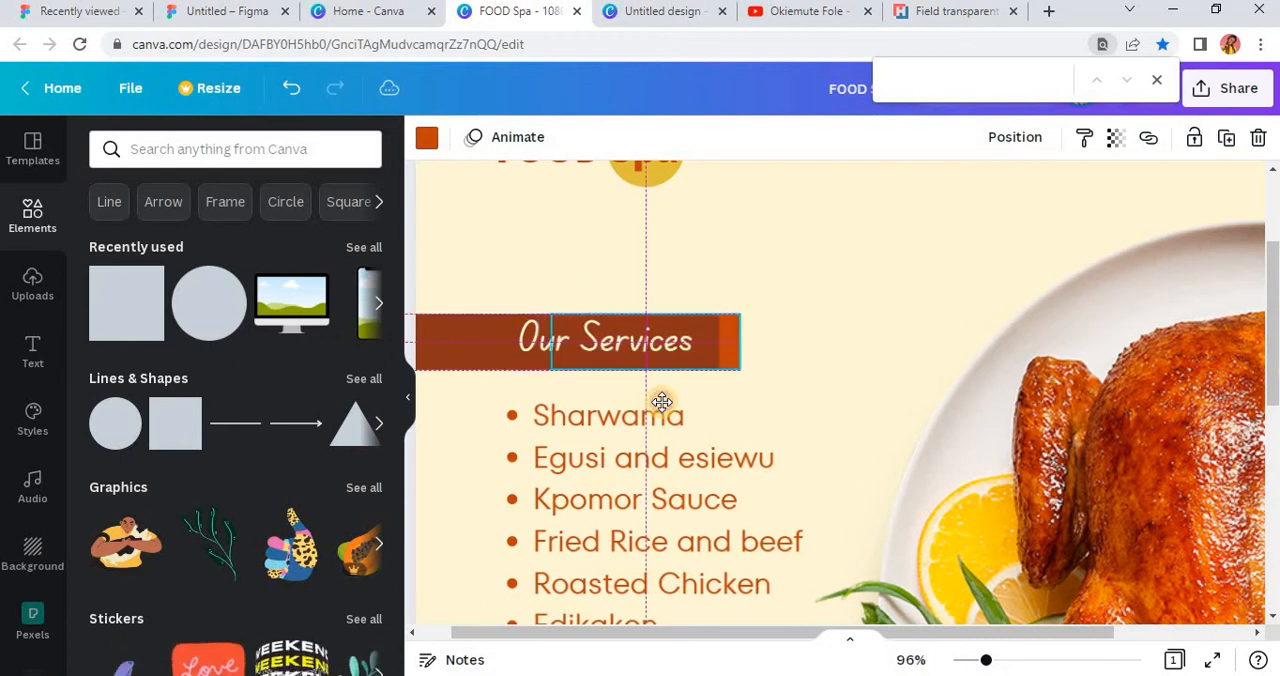
scroll(757, 350, "down", 5)
scroll(597, 416, "down", 2)
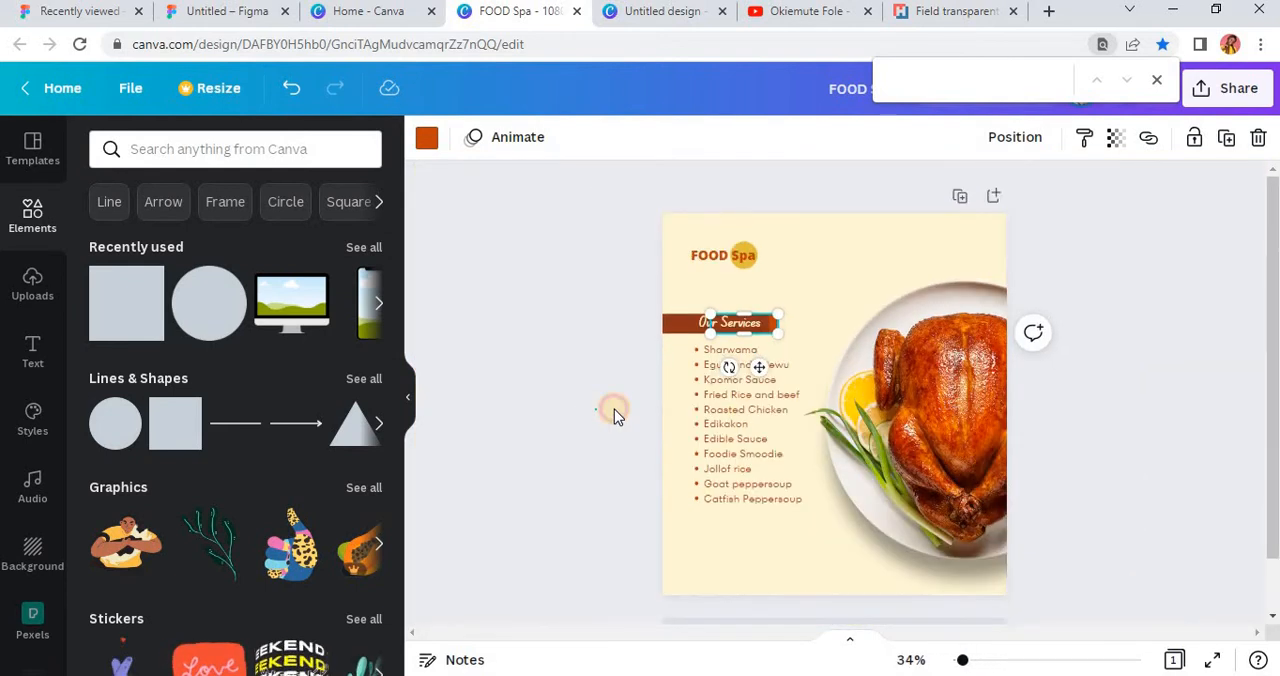
left_click(614, 409)
scroll(820, 434, "up", 3)
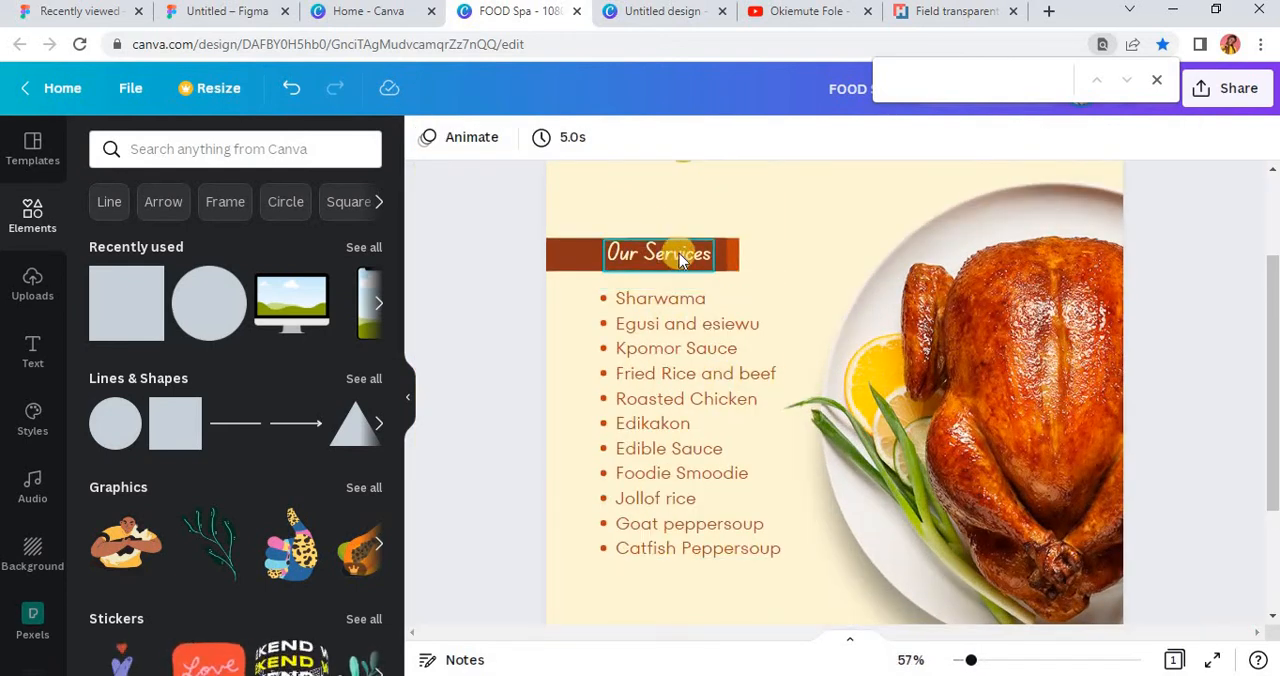
left_click(681, 262)
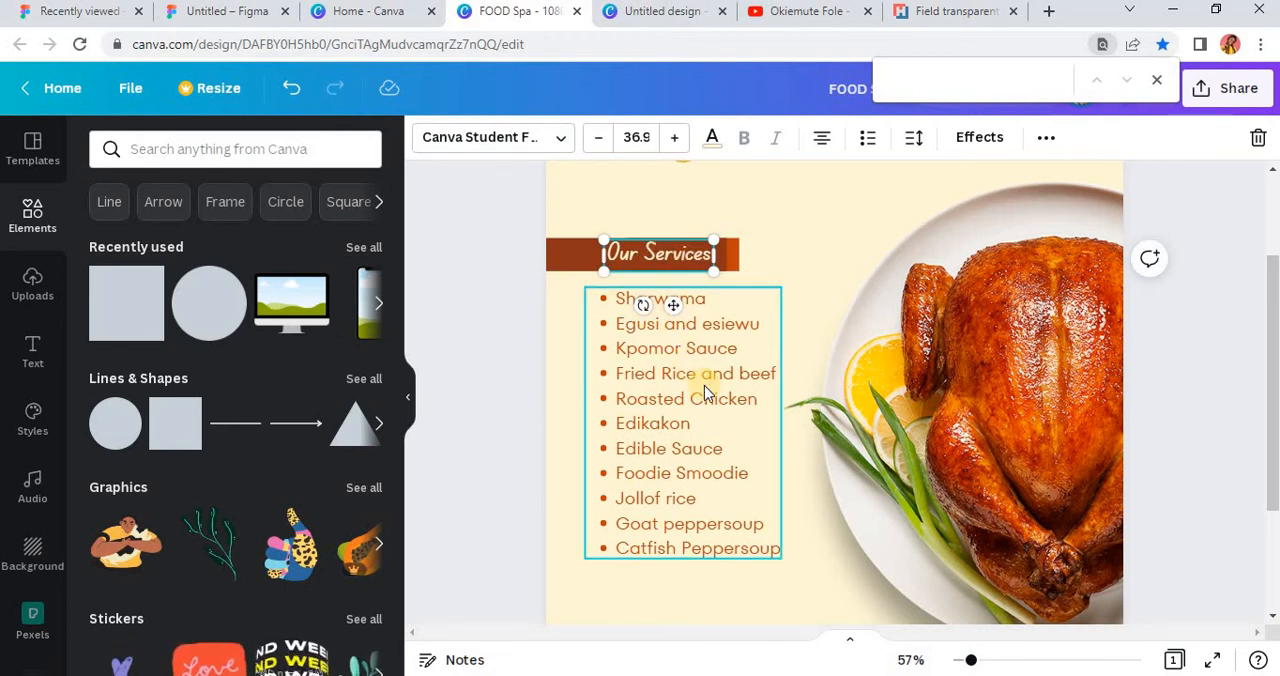
scroll(700, 395, "down", 3)
left_click(680, 318)
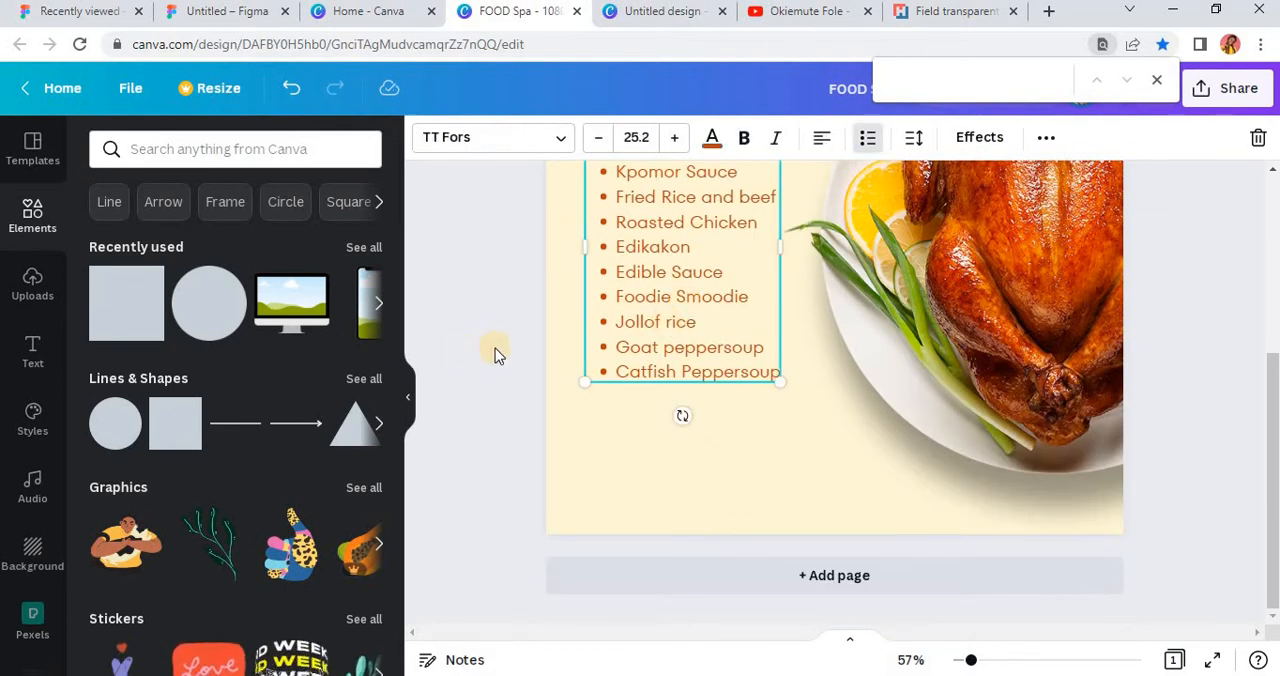
left_click(679, 336)
left_click(498, 354)
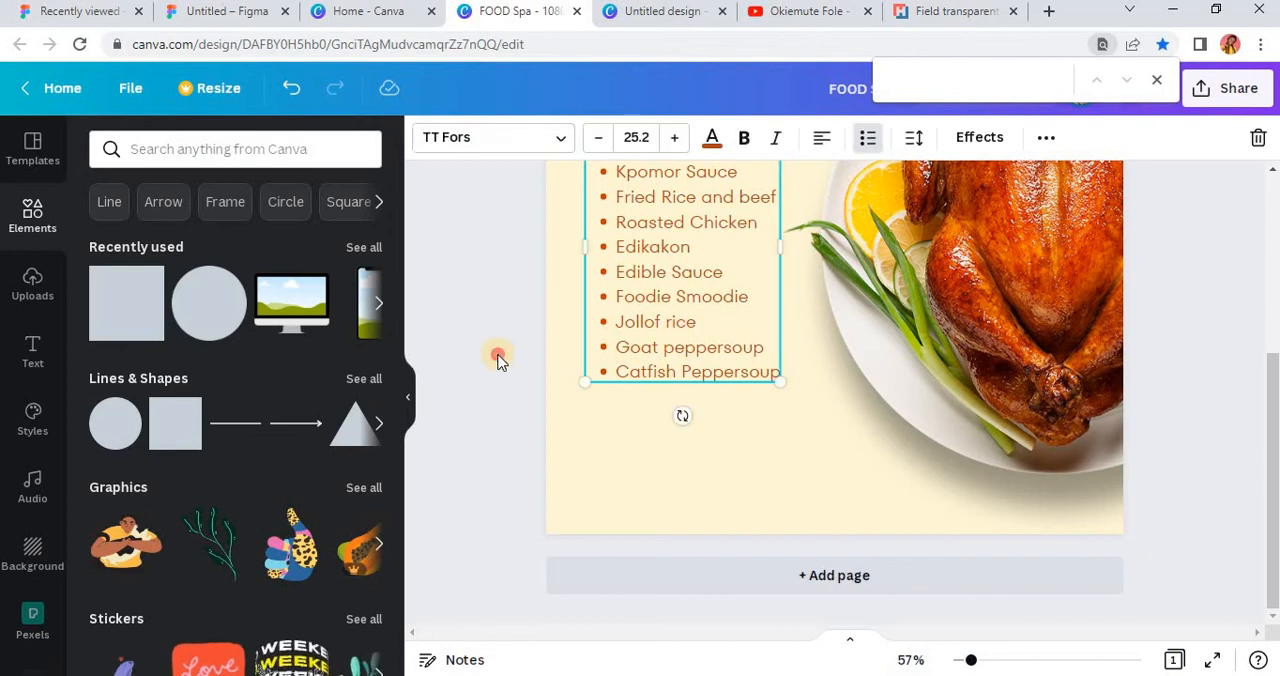
scroll(709, 335, "up", 5)
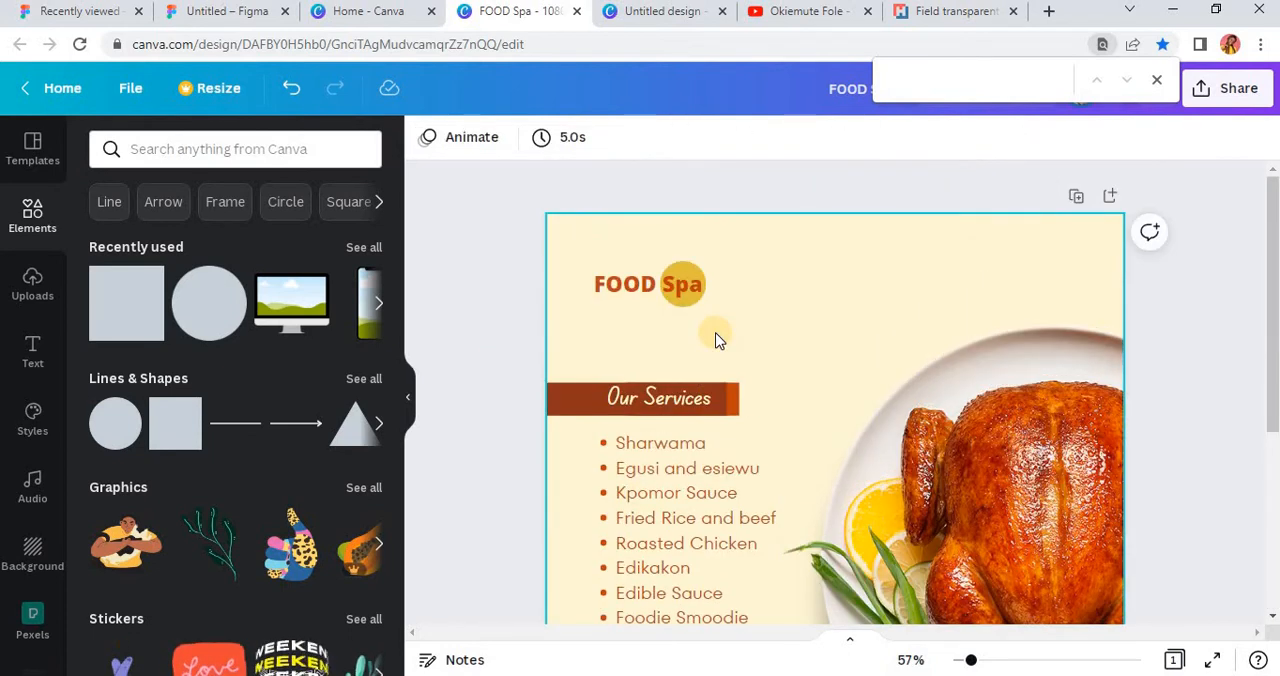
Step: Place a copy of the "FOOD Spa" heading text below the menu list, lined up with the original
left_click(615, 290)
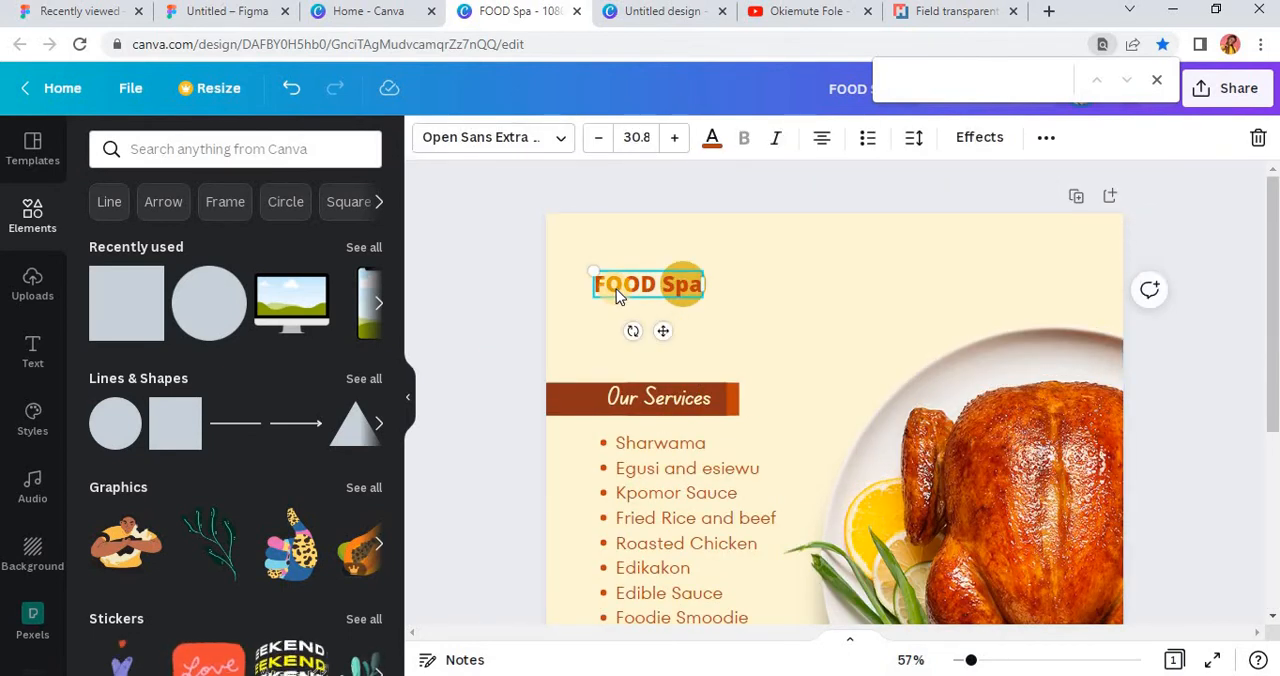
left_click_drag(616, 289, 666, 488)
scroll(722, 494, "down", 5)
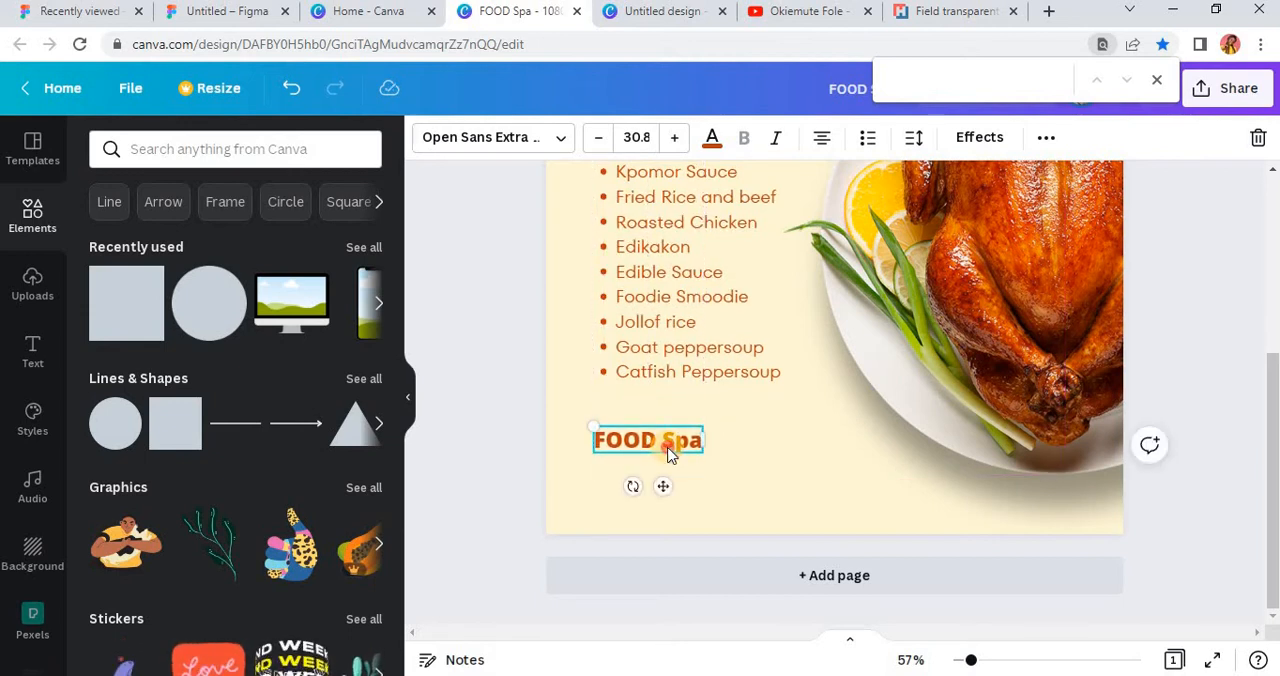
Step: Replace the copied heading's text with "ORDER NOW" and align its left edge with the "FOOD Spa" heading, just below the list
double_click(669, 446)
triple_click(669, 446)
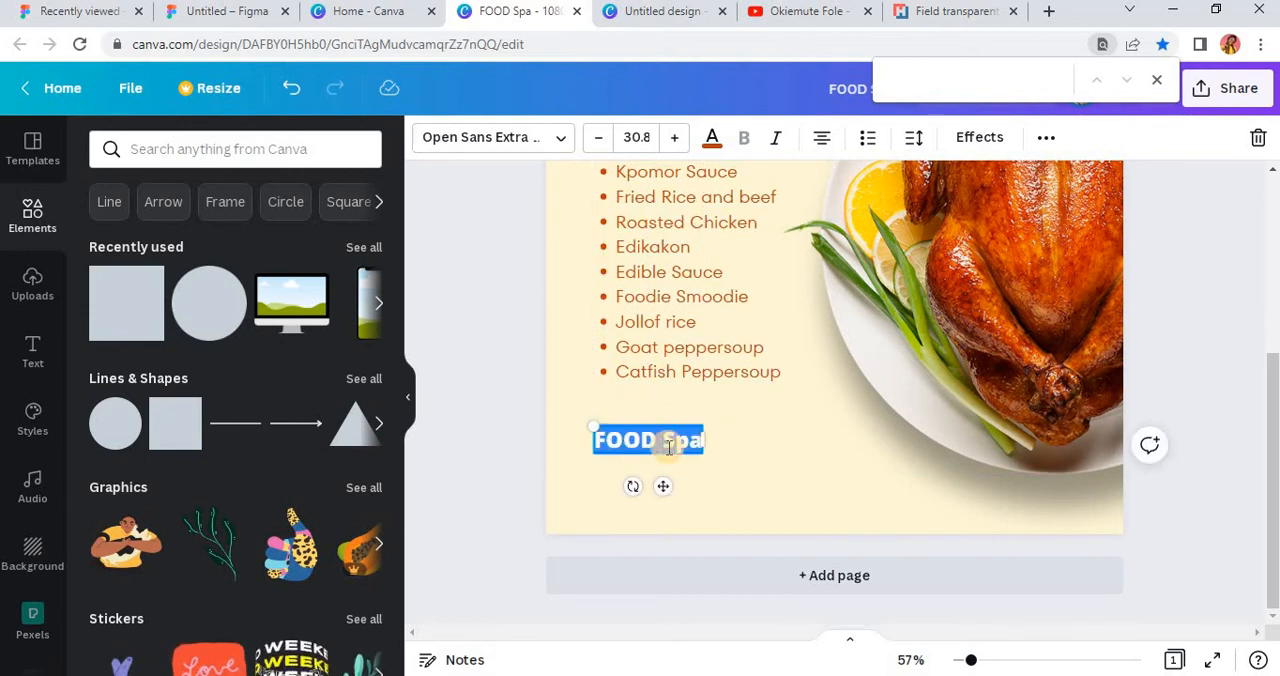
type("o")
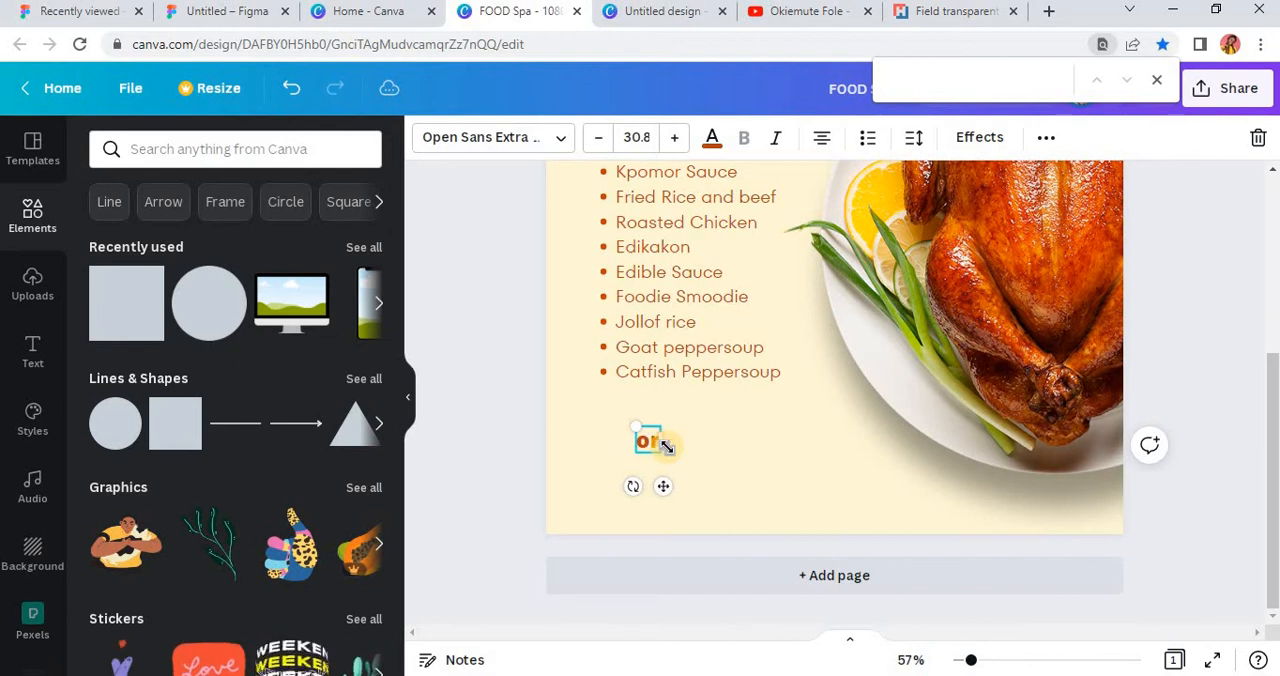
type("RDER NOW")
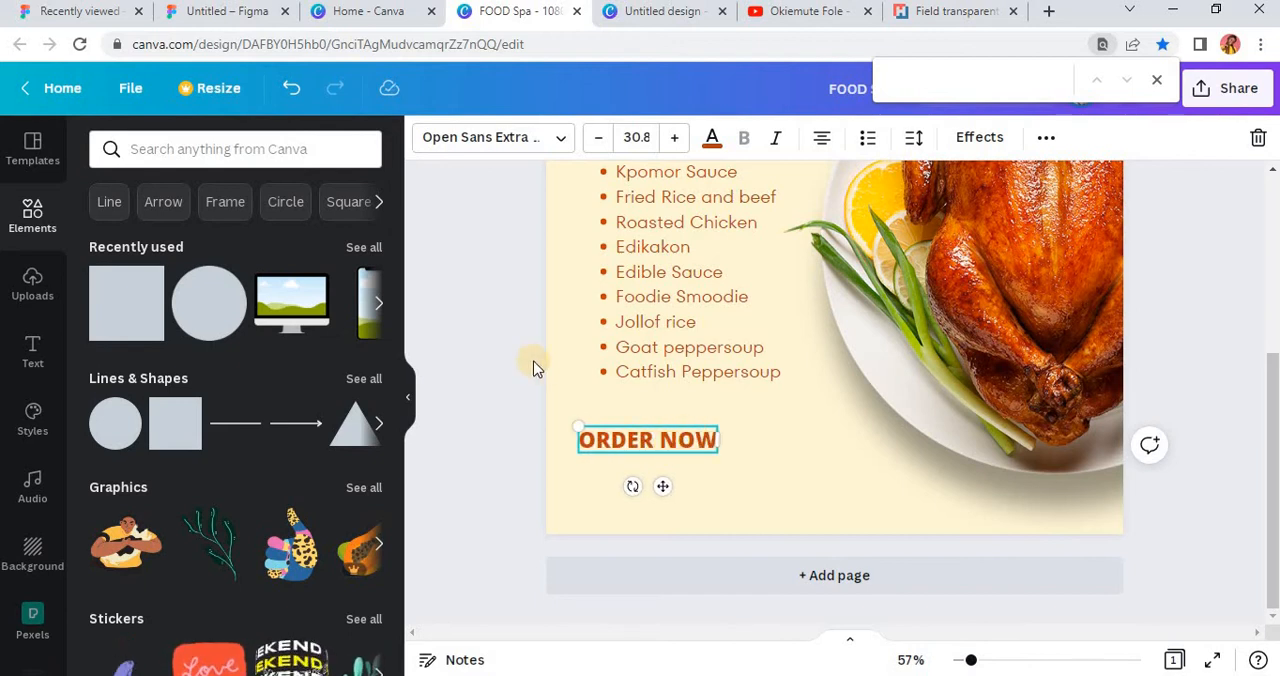
left_click_drag(666, 438, 675, 420)
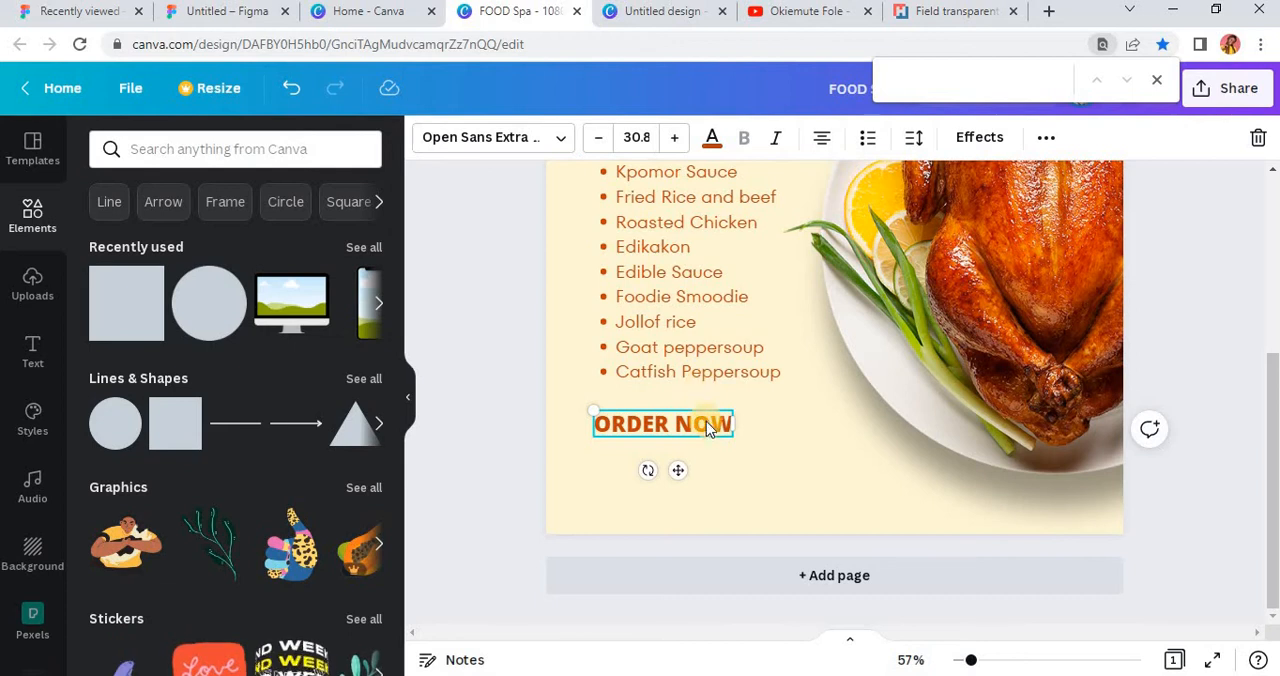
left_click(629, 403)
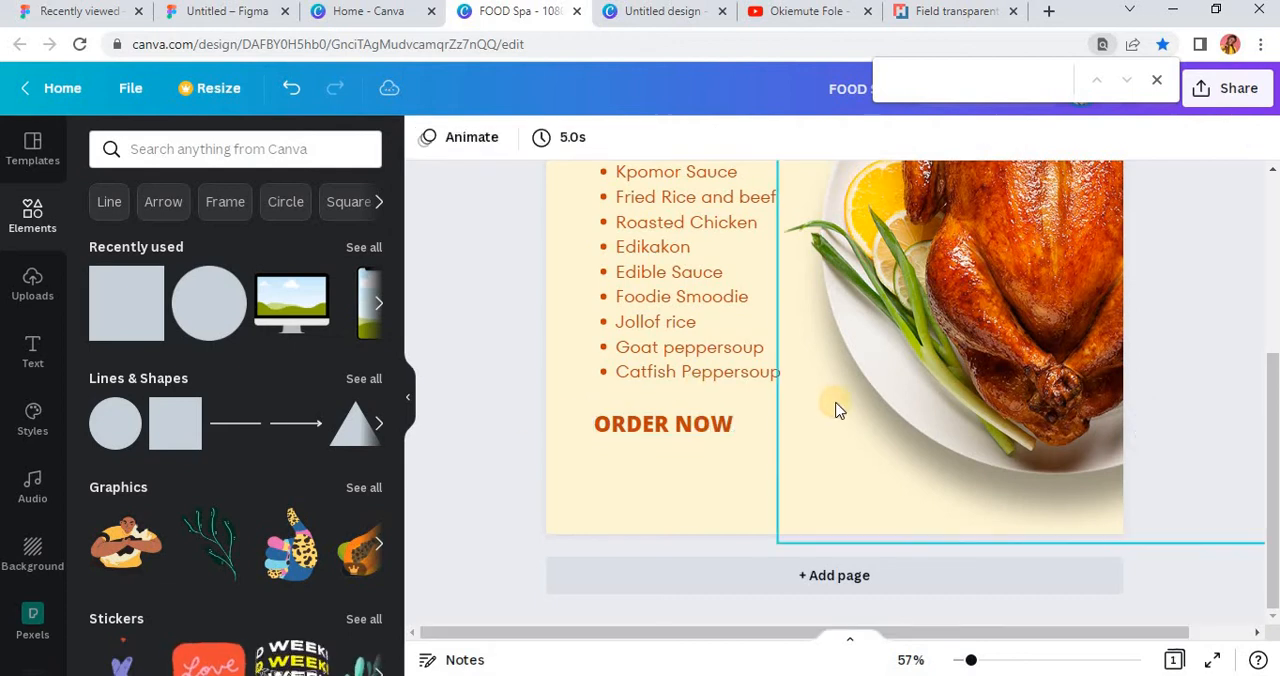
scroll(836, 403, "down", 4)
scroll(840, 440, "up", 2)
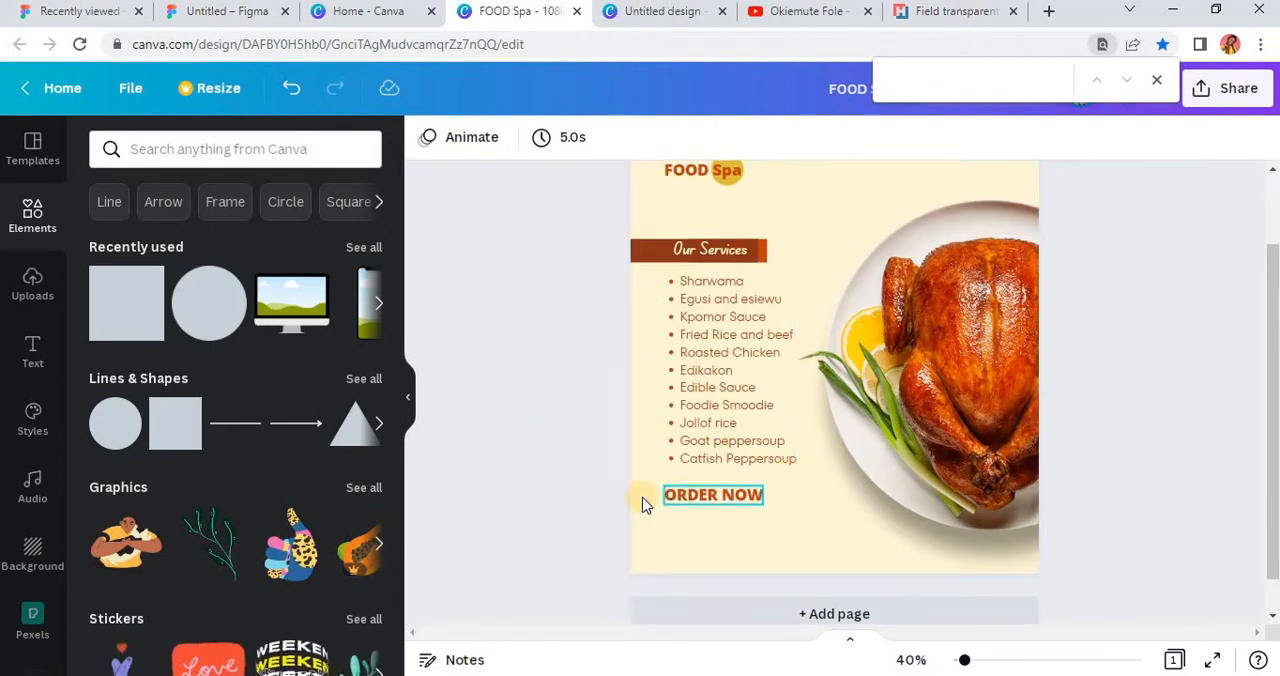
Step: Duplicate "ORDER NOW" directly below itself and replace the copy's text with the contact phone number
left_click(735, 500)
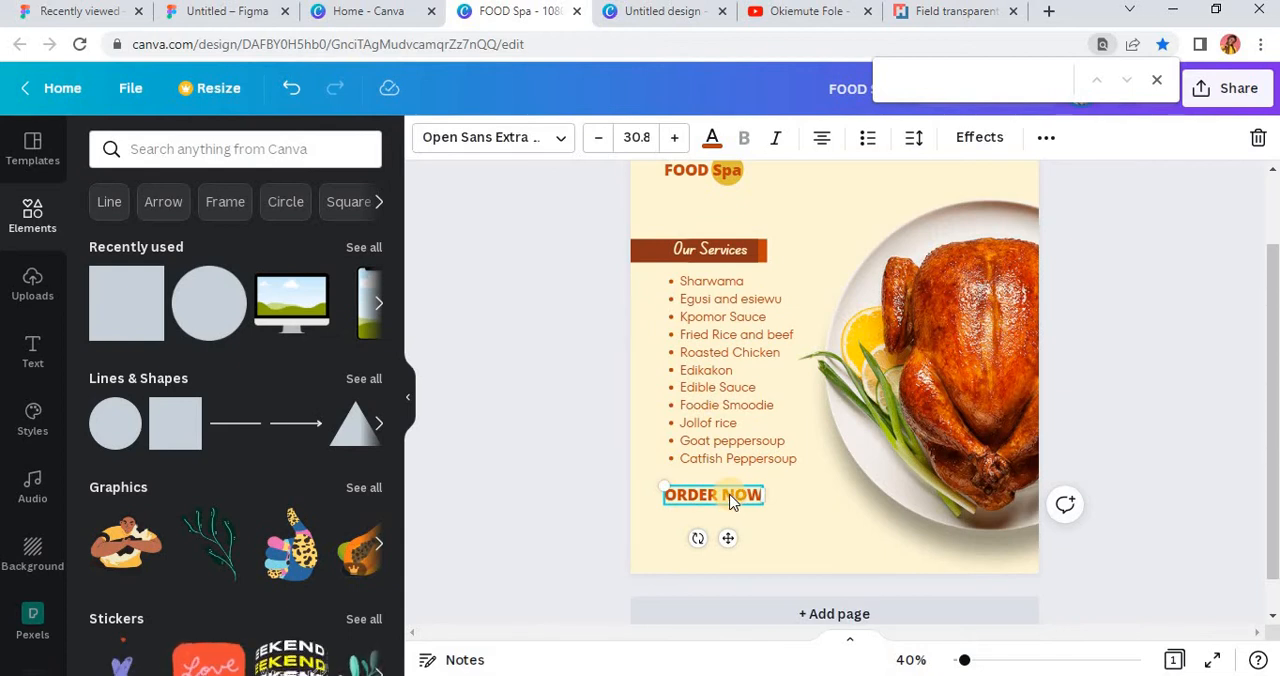
left_click_drag(731, 501, 715, 536)
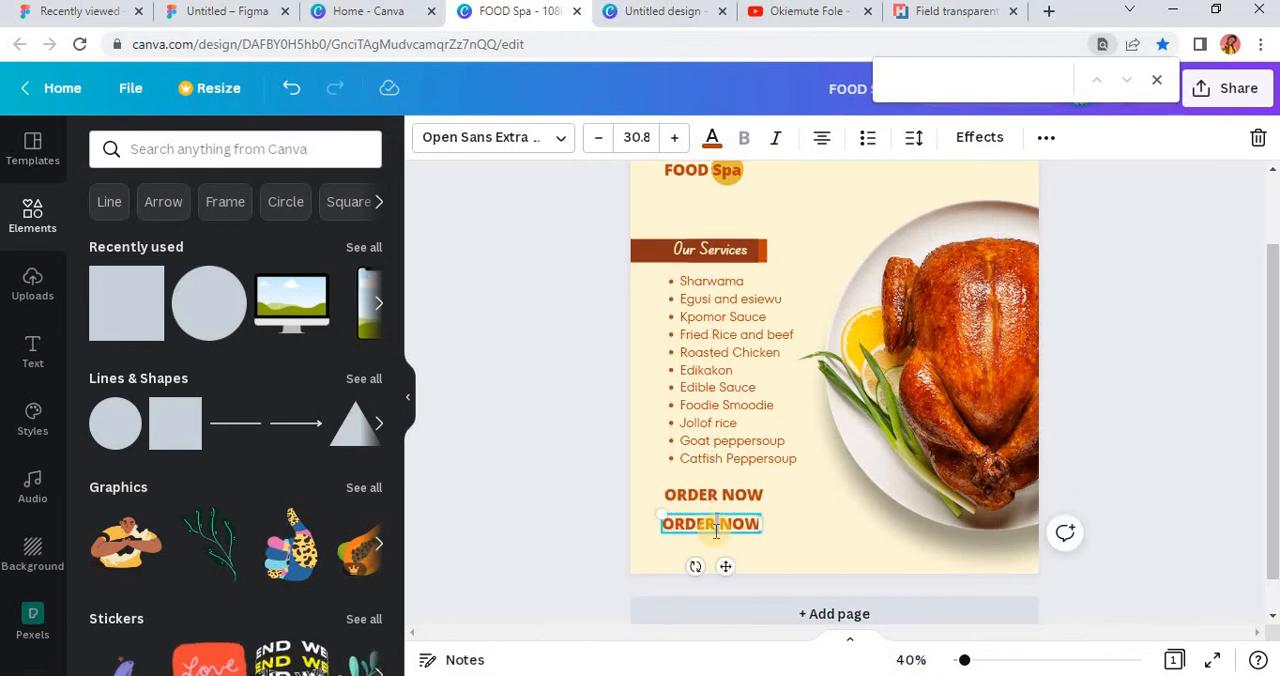
double_click(716, 531)
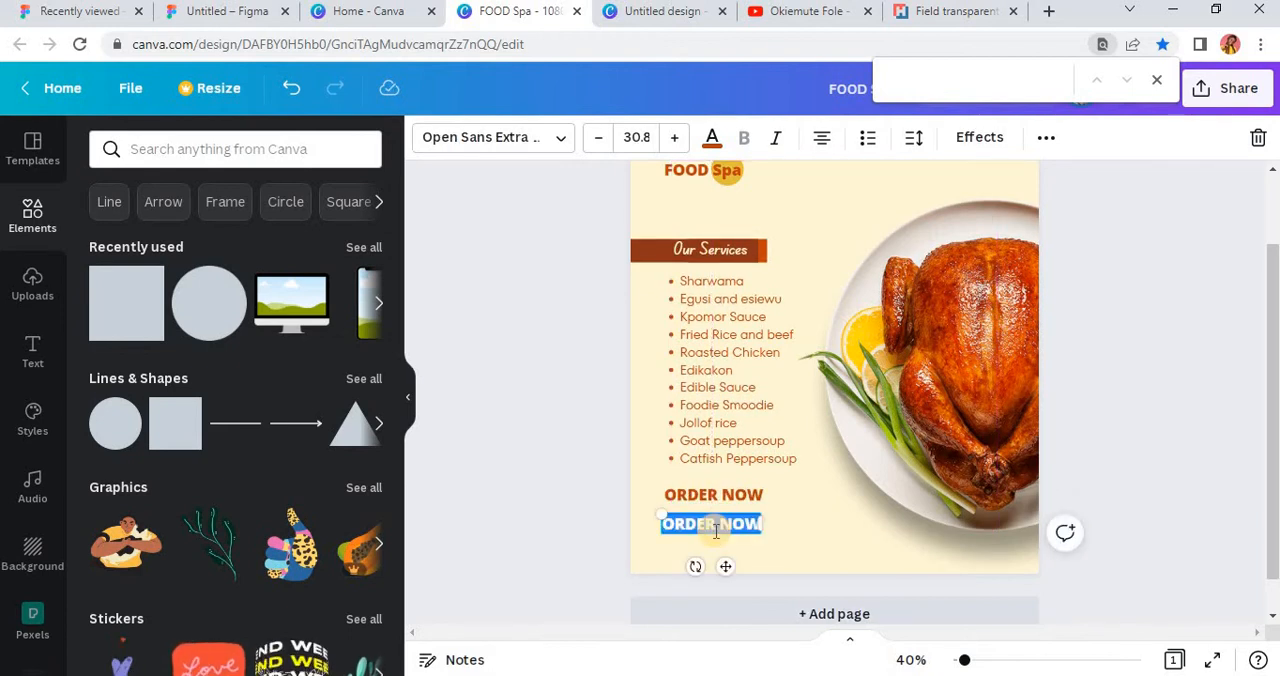
key("BackSpace")
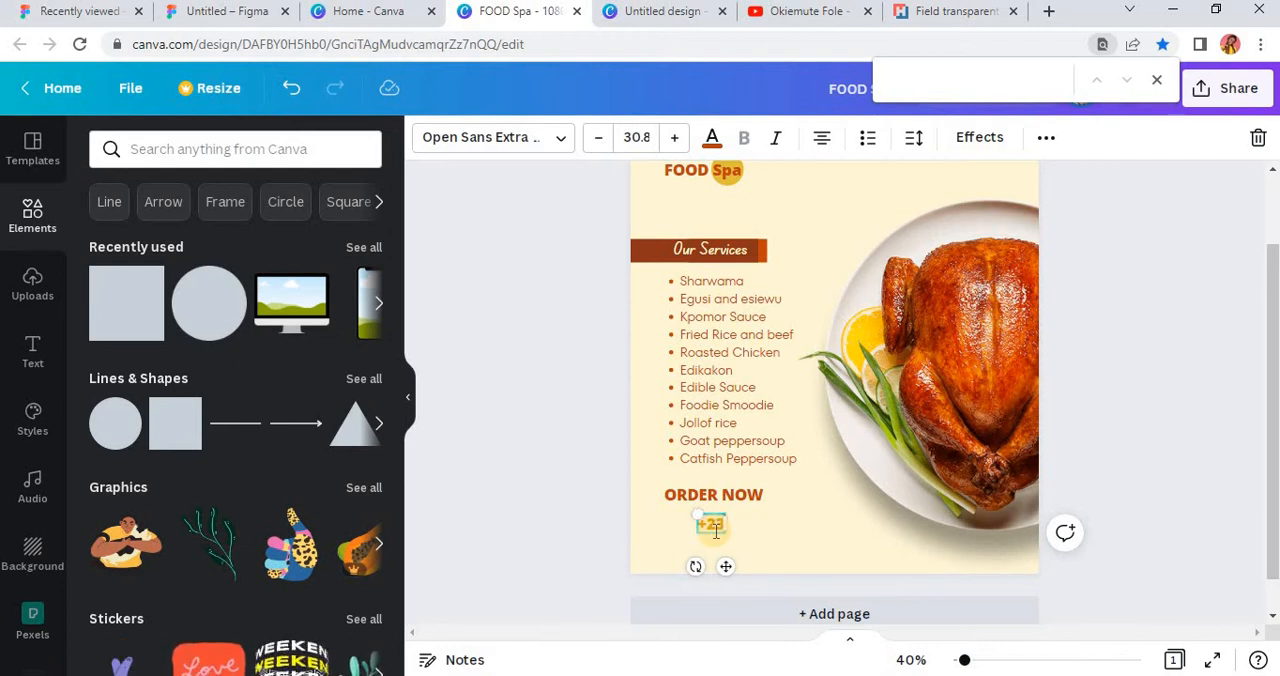
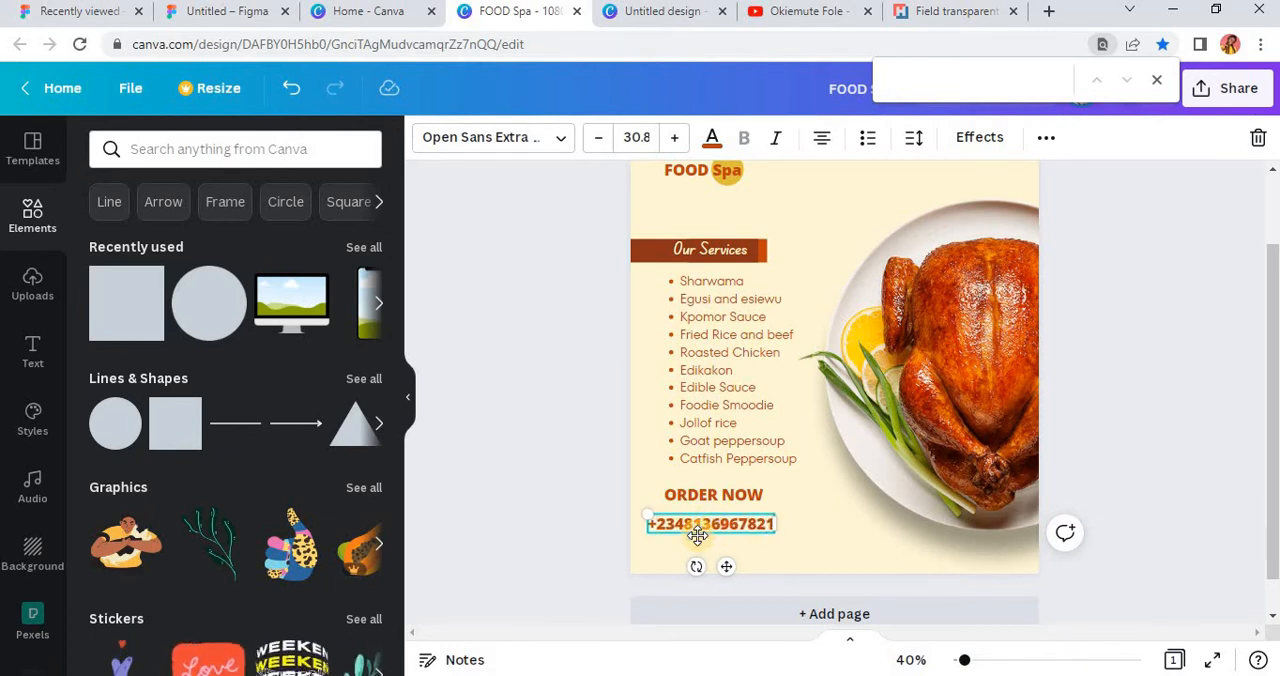
Step: Align the phone number's left edge with "ORDER NOW", keeping it directly below that line
left_click(611, 506)
scroll(700, 524, "up", 3)
left_click_drag(665, 535, 690, 526)
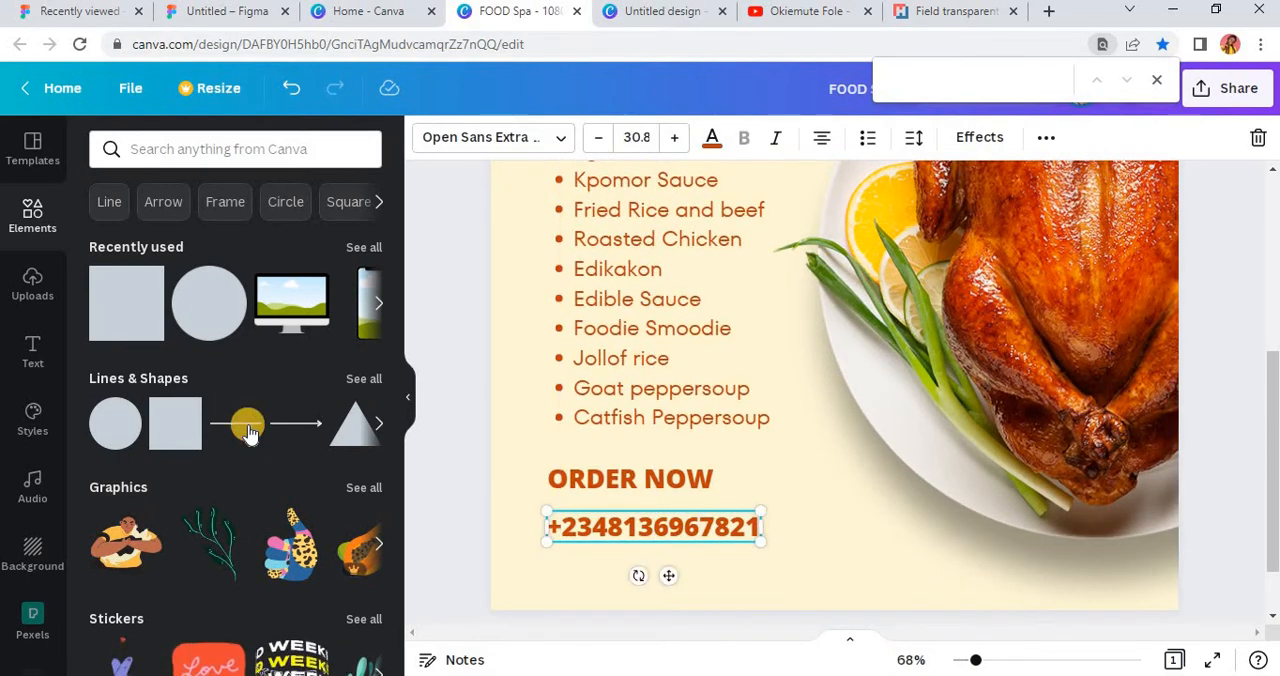
Step: Add the red rounded rectangle from the recently used elements and place it over the phone number below "ORDER NOW"
left_click(362, 379)
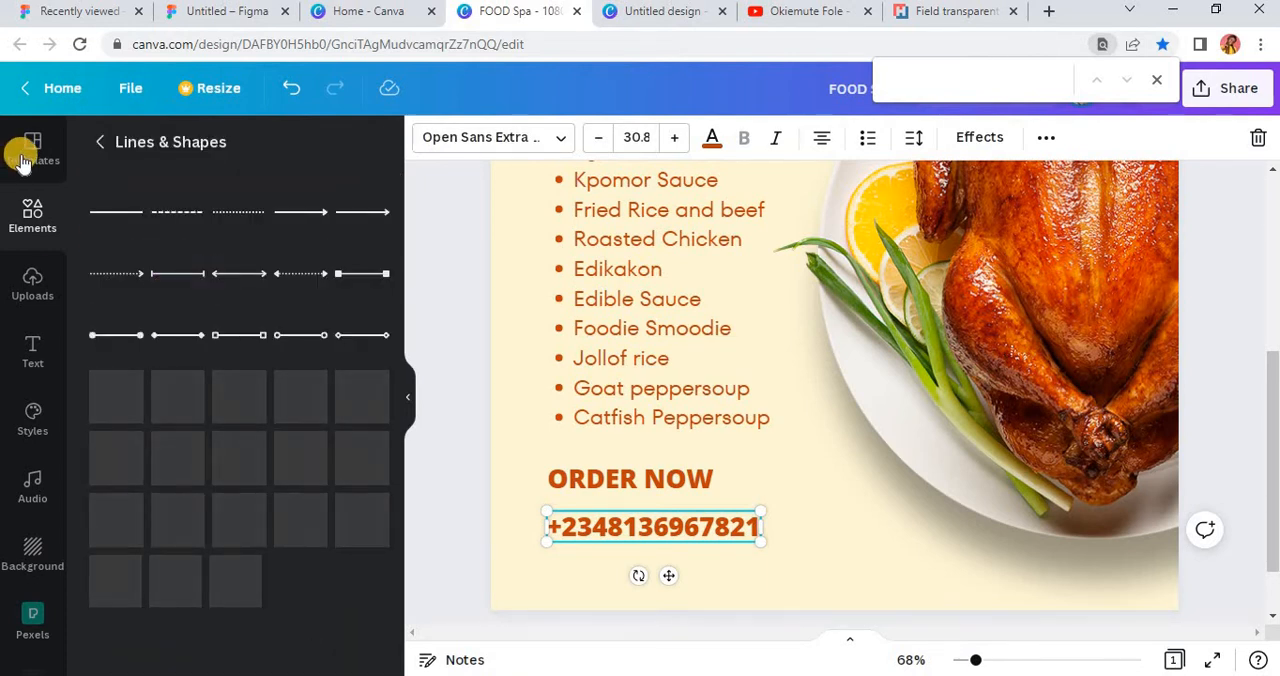
left_click(98, 146)
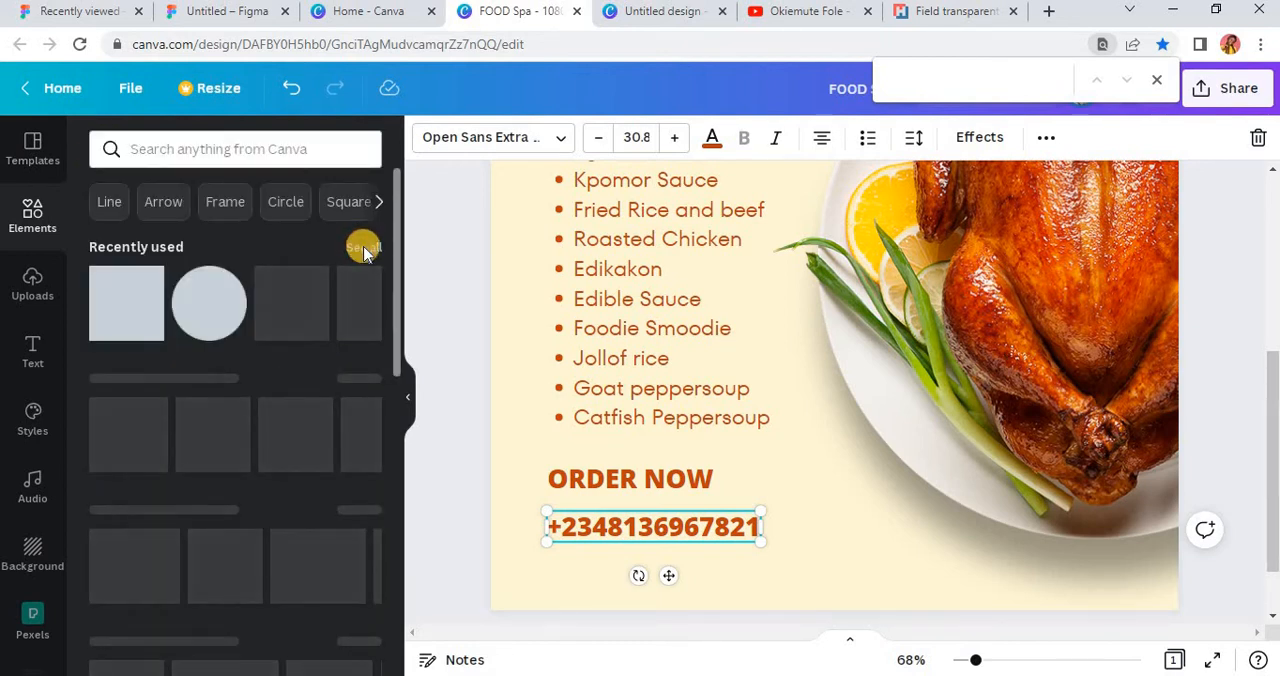
left_click(363, 249)
scroll(230, 430, "down", 2)
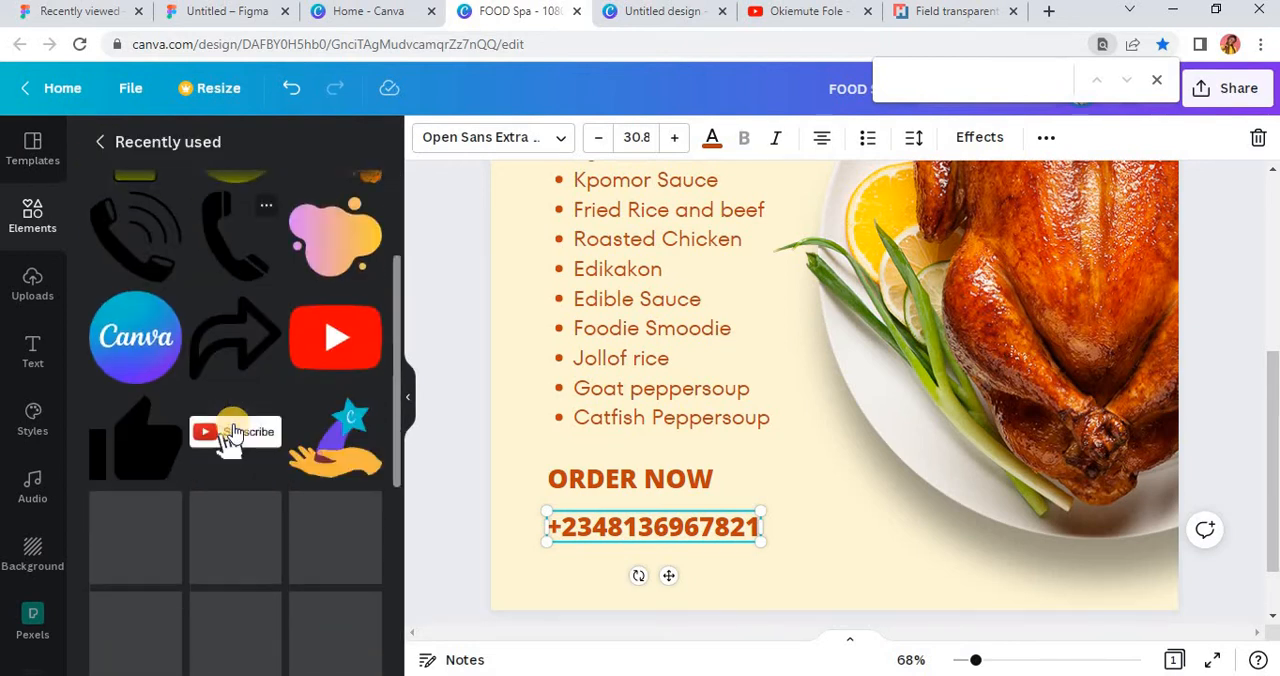
scroll(230, 437, "down", 5)
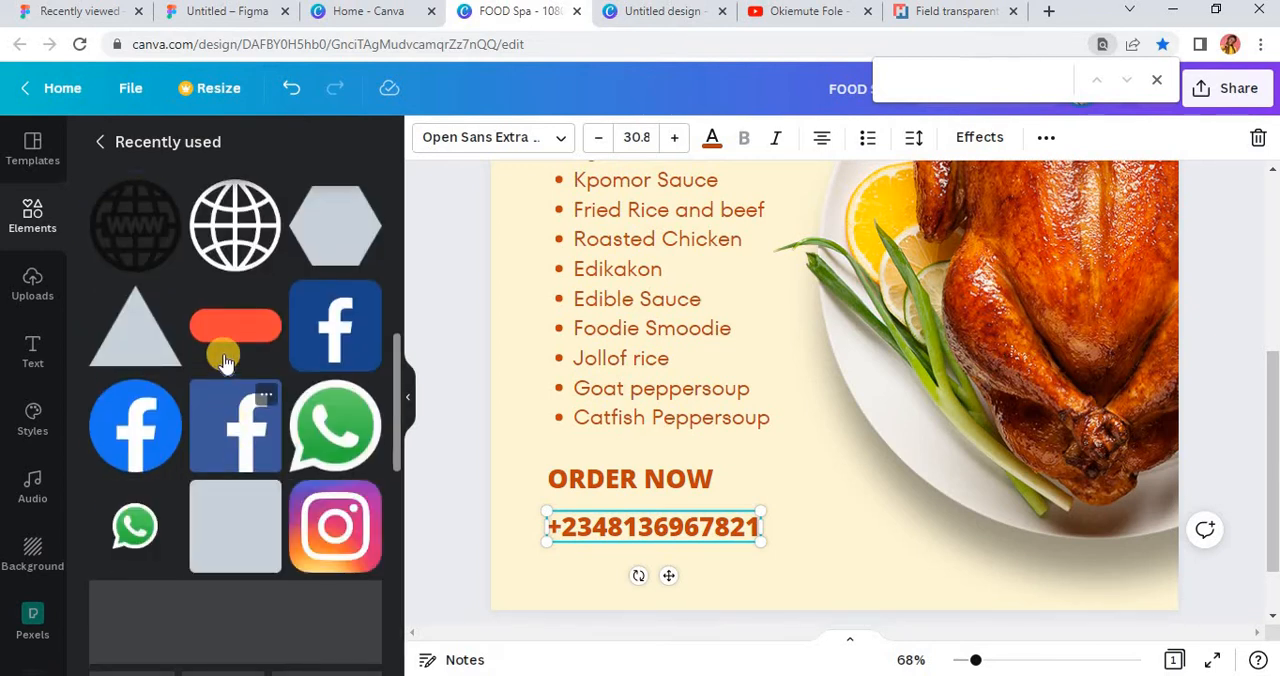
left_click(266, 296)
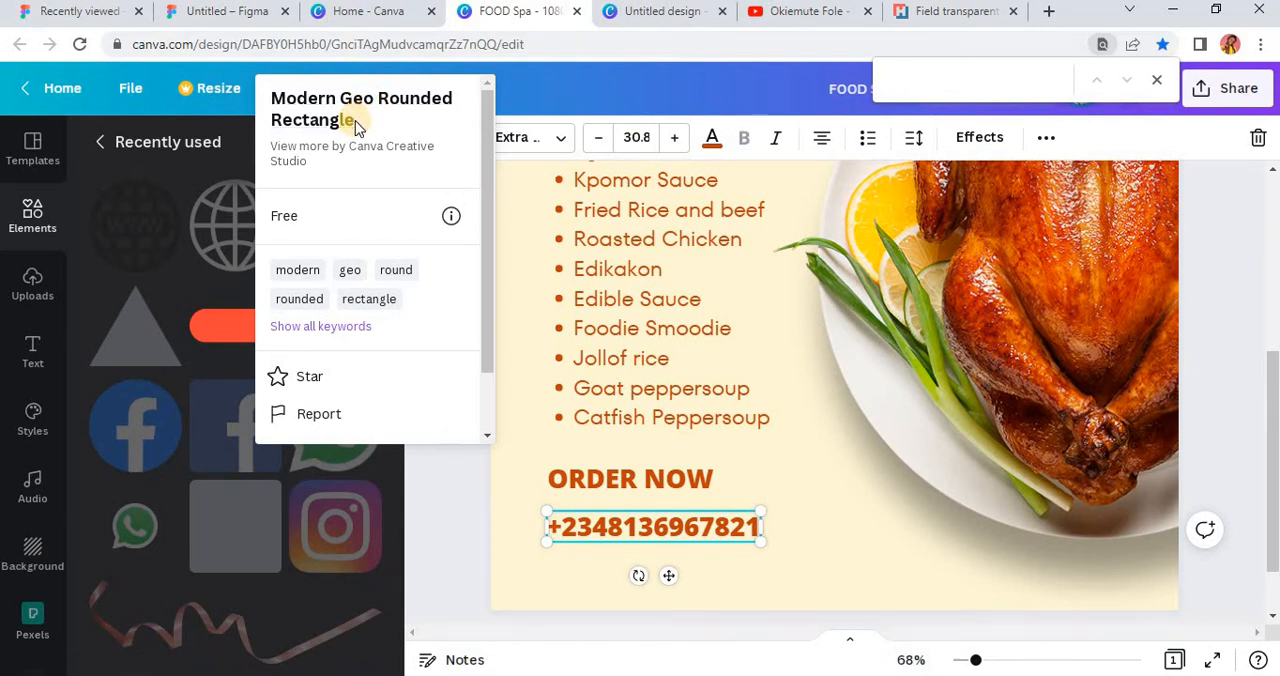
left_click(222, 335)
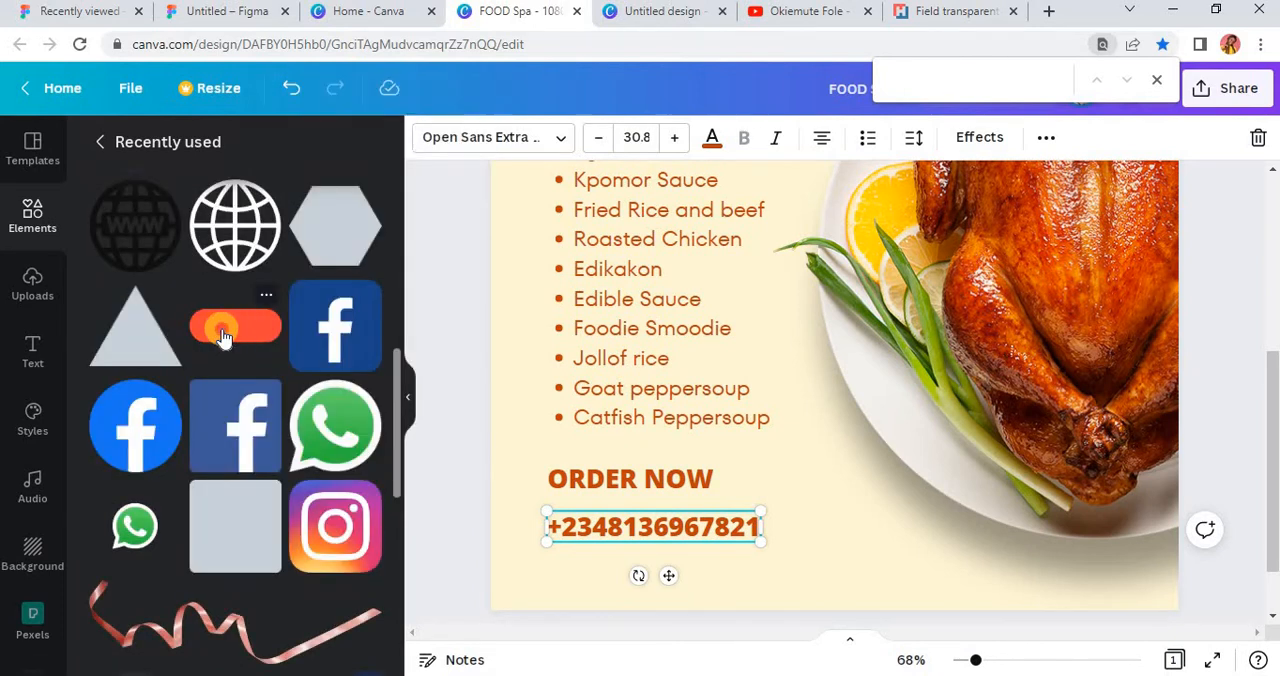
left_click_drag(838, 232, 657, 545)
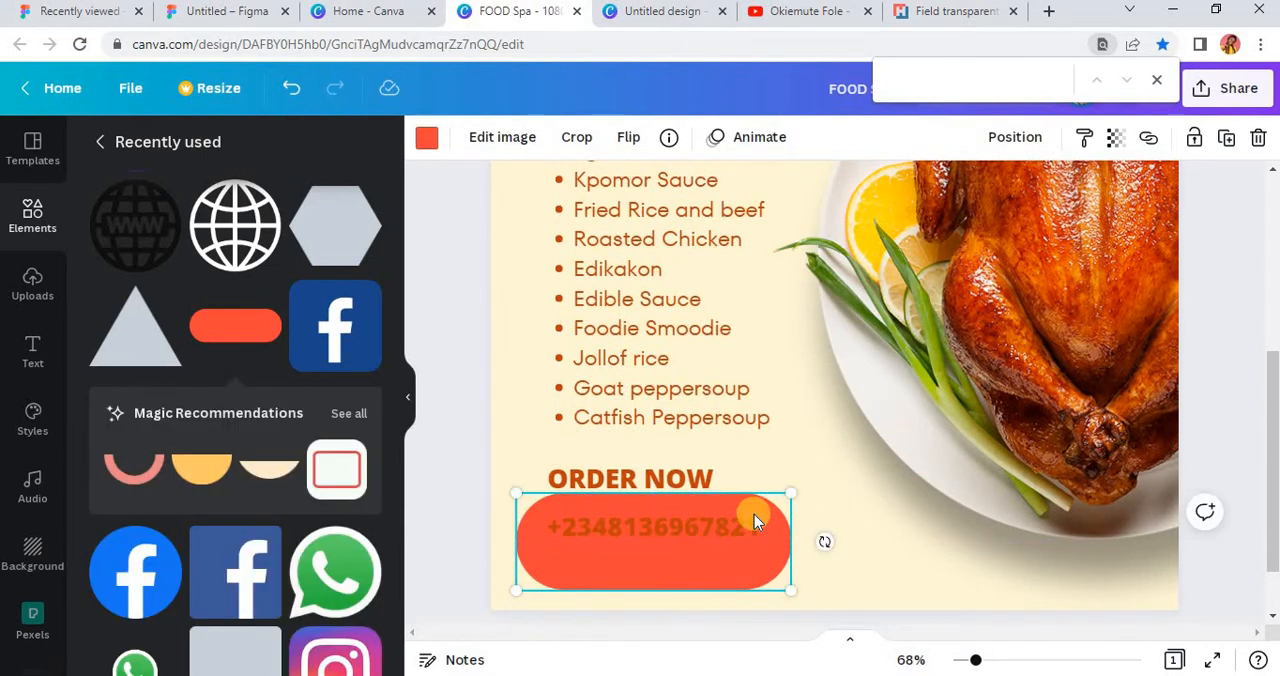
Step: Recolor the rounded rectangle at the phone number black
scroll(751, 511, "down", 2)
scroll(727, 474, "down", 3, "ctrl")
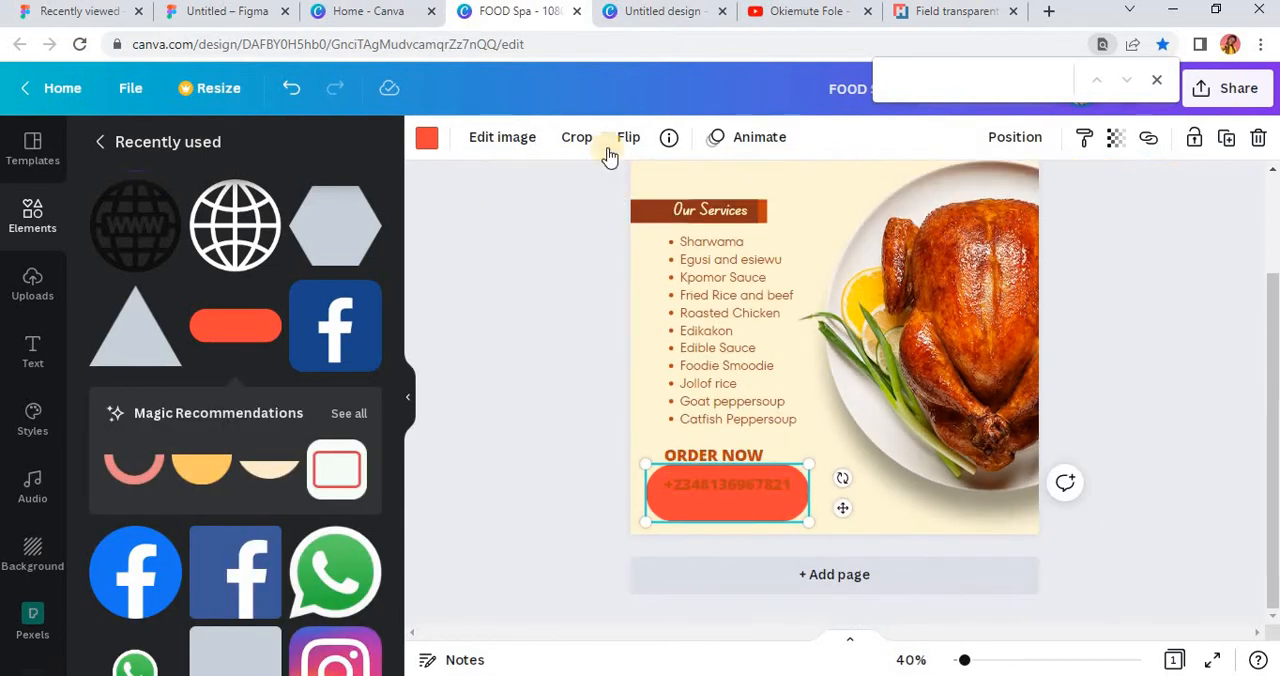
left_click(426, 140)
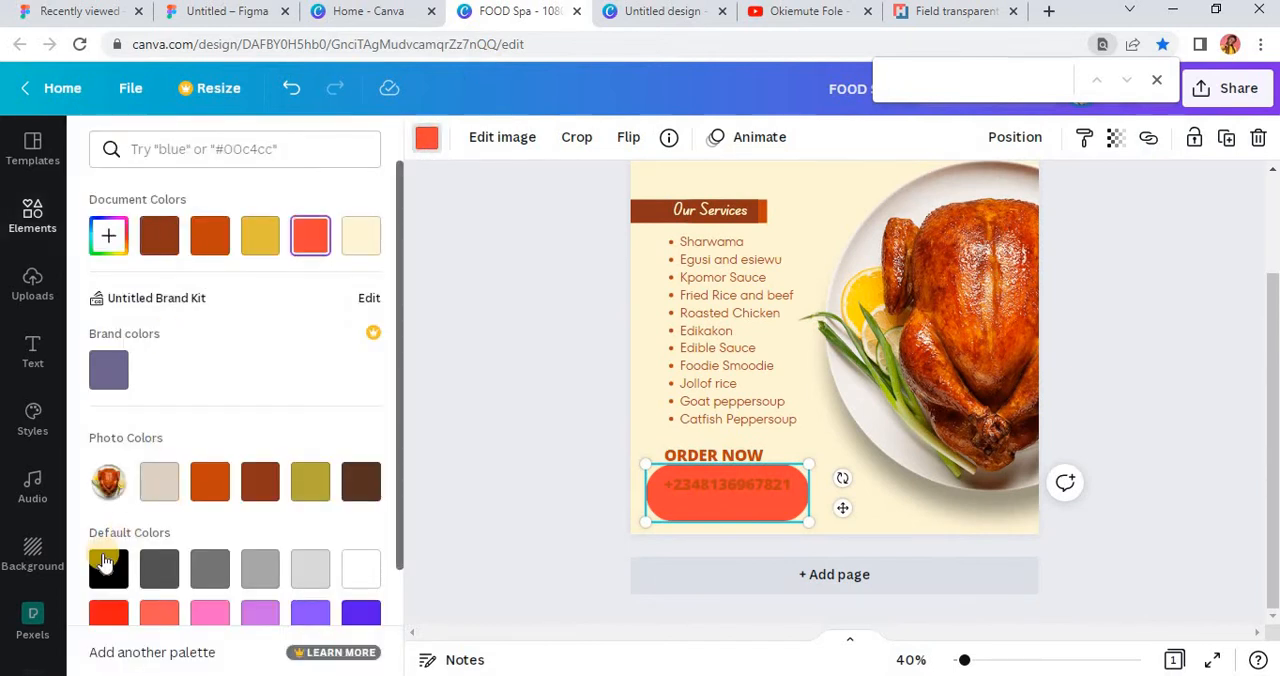
left_click(103, 580)
scroll(737, 476, "up", 3, "ctrl")
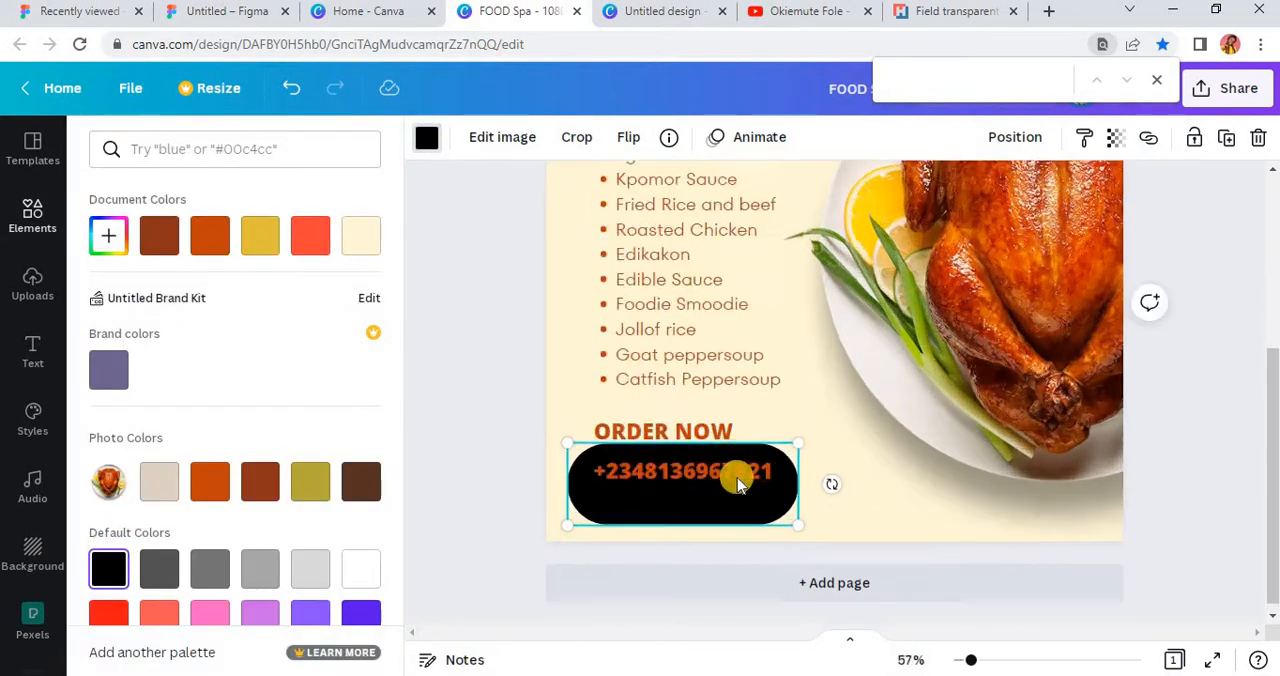
Step: Change the phone number's text color to the cream document color
left_click(724, 474)
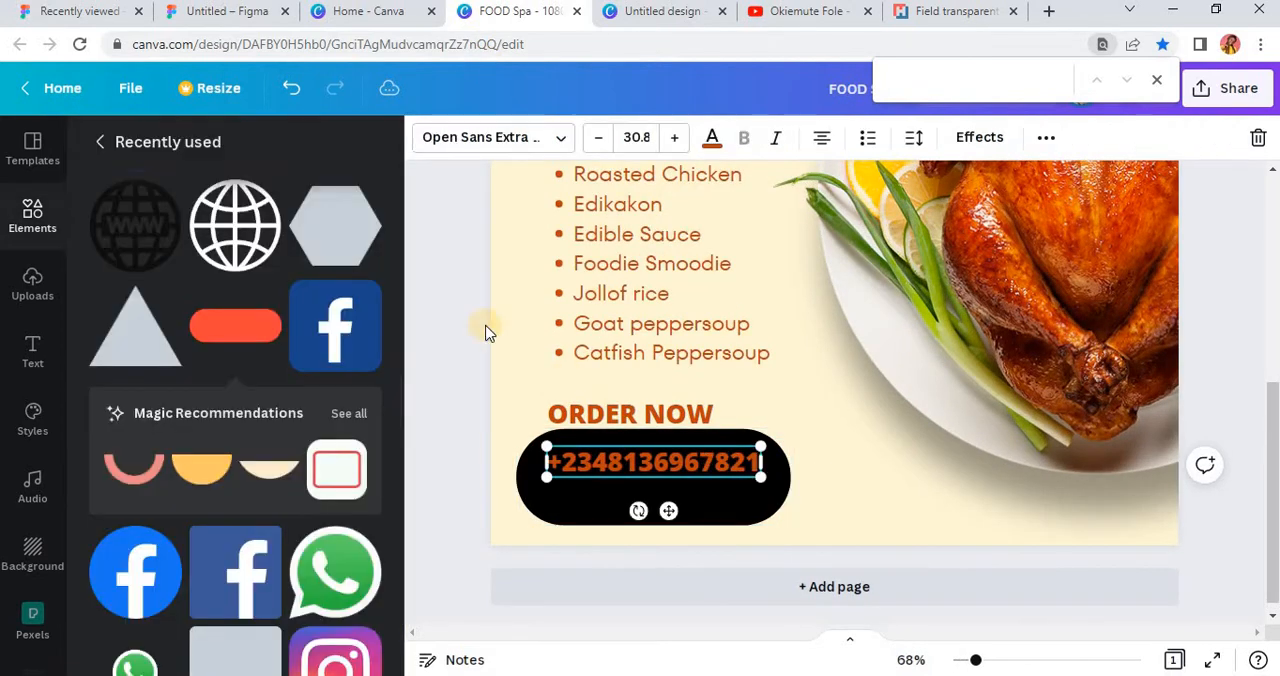
left_click(711, 145)
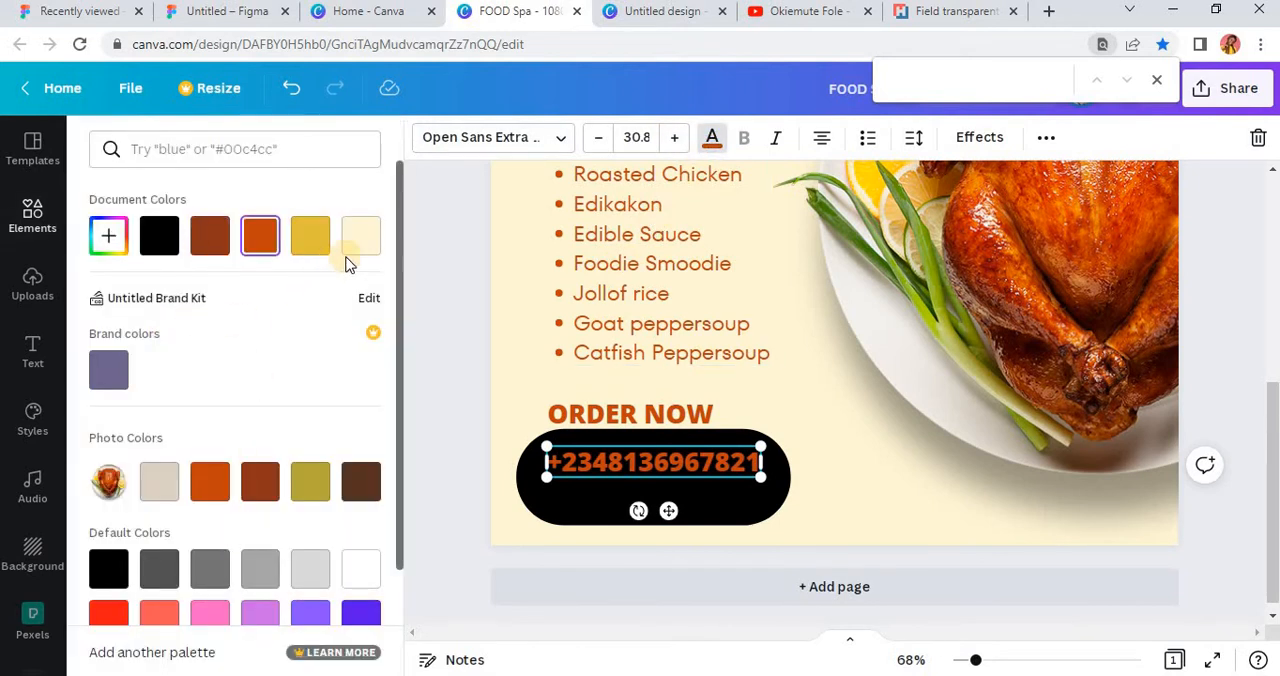
left_click(361, 240)
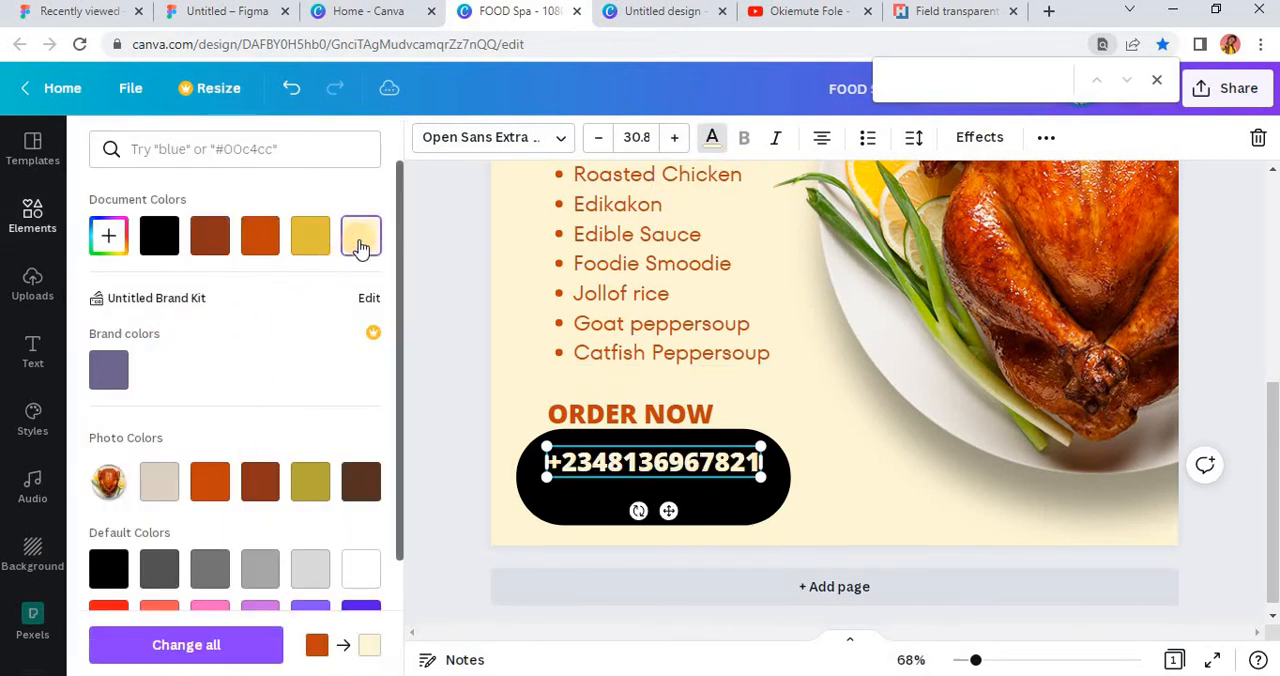
left_click(423, 441)
Step: Shrink the black pill to slightly taller than the phone number and fit it around the number's beginning
left_click(638, 520)
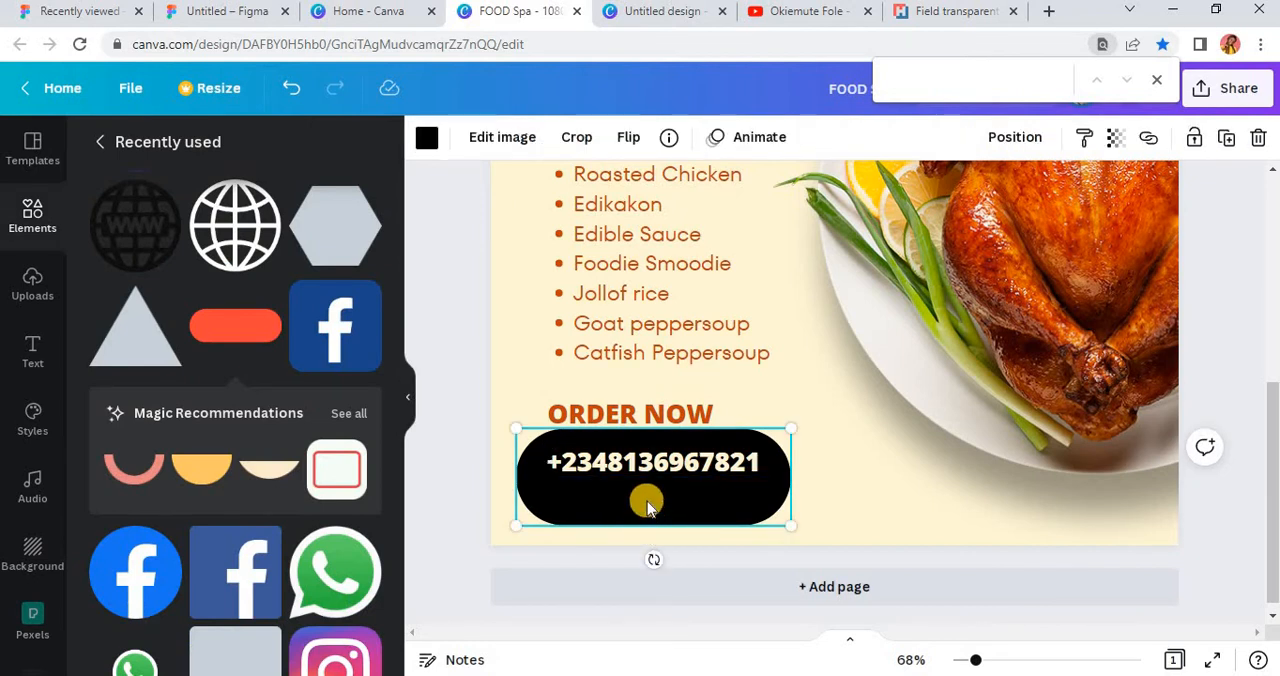
left_click_drag(793, 526, 640, 474)
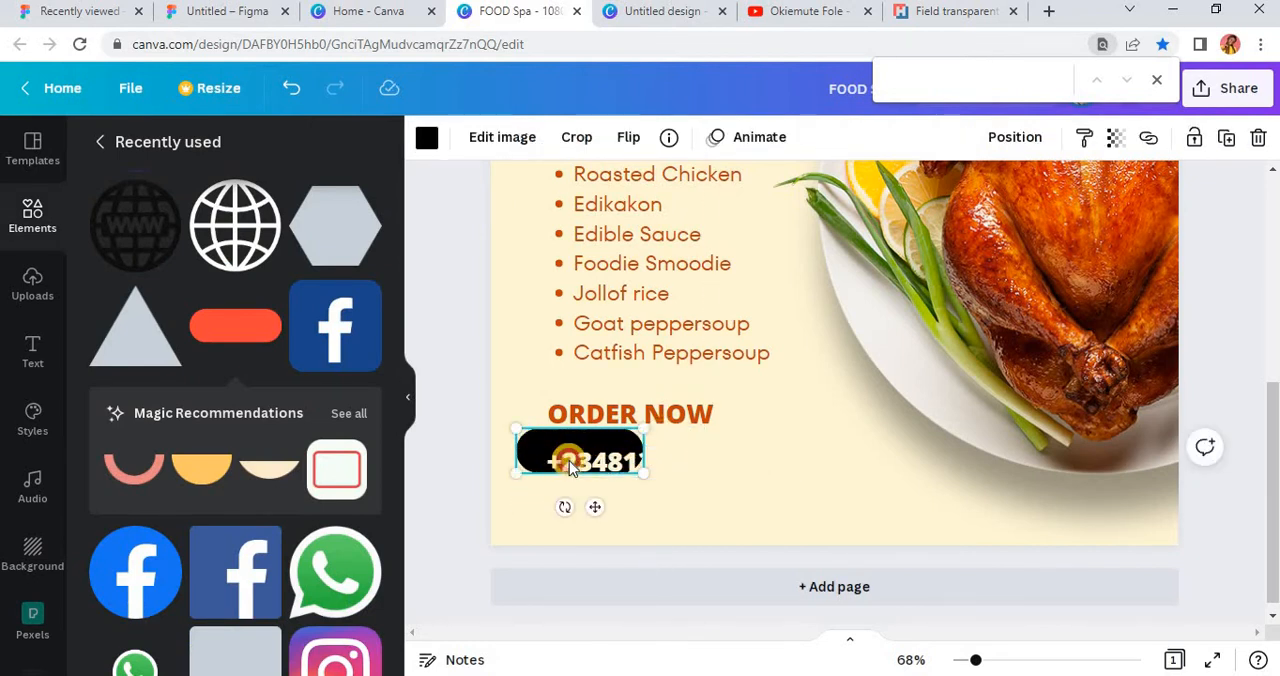
mouse_move(535, 452)
left_mouse_down()
mouse_move(574, 455)
mouse_move(559, 456)
left_mouse_up()
scroll(658, 472, "up", 5)
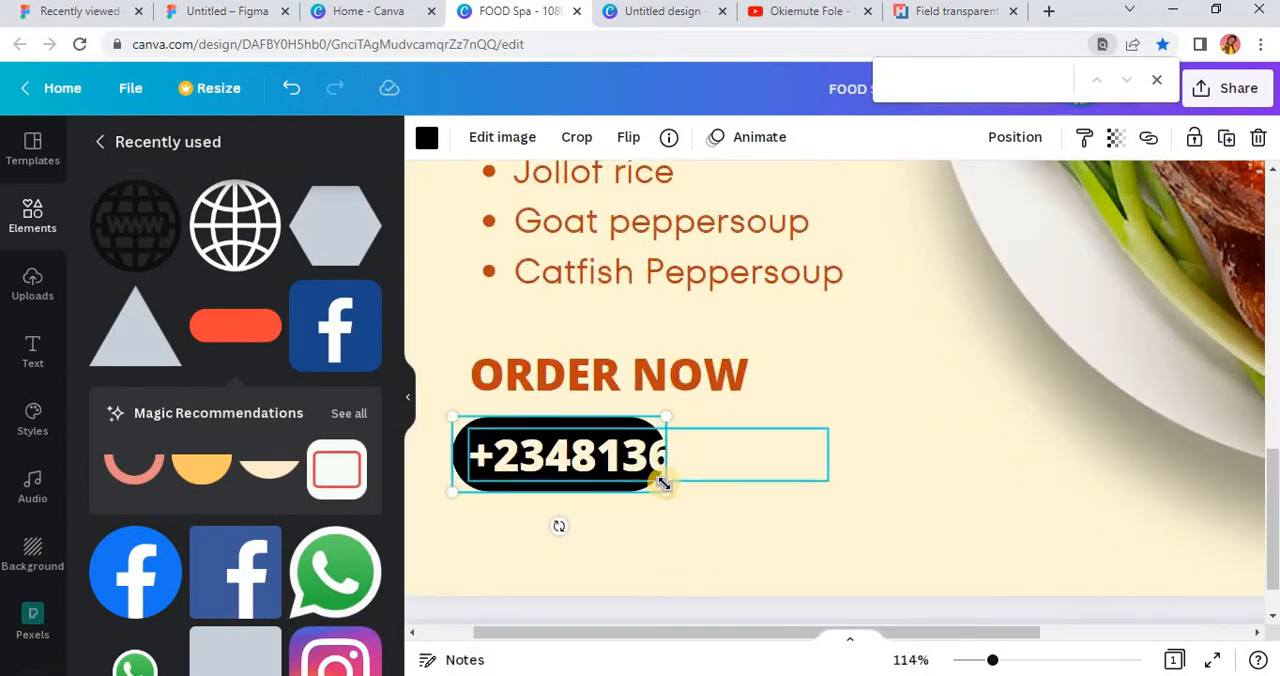
left_click_drag(693, 511, 681, 497)
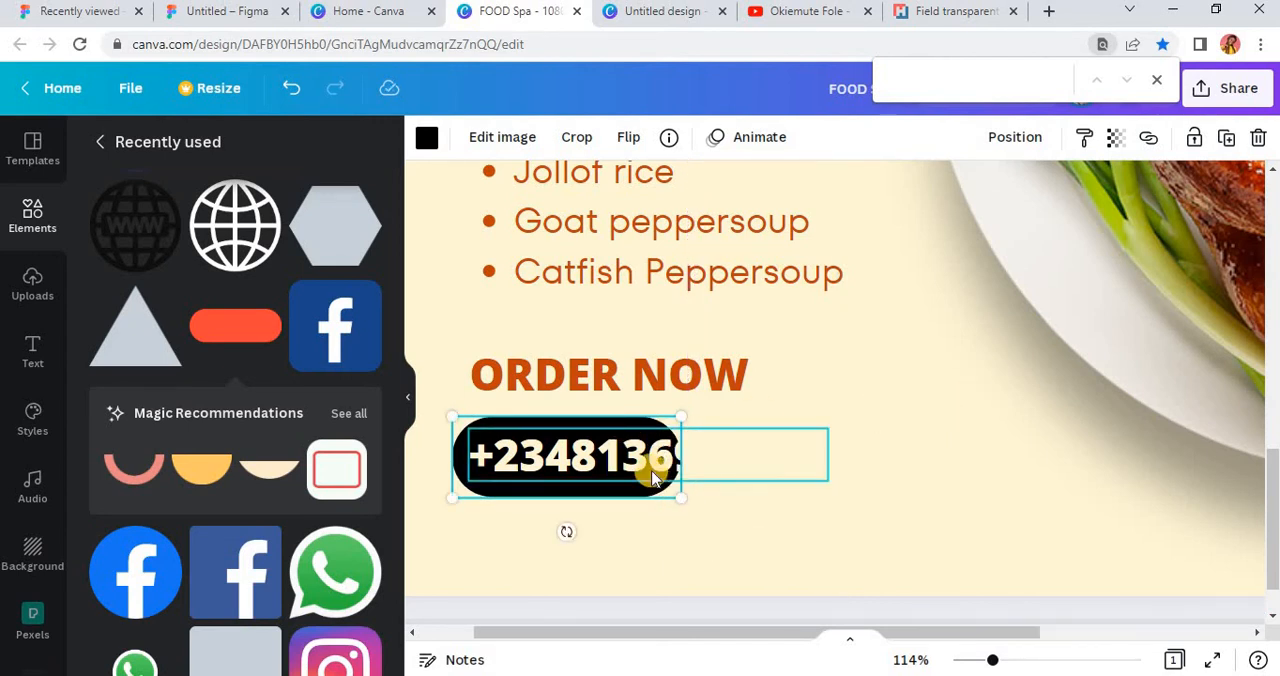
Step: Extend the pill to the phone number's end with an overlapping copy and send that copy backward behind the number
left_click_drag(640, 465, 776, 458)
left_click(571, 466)
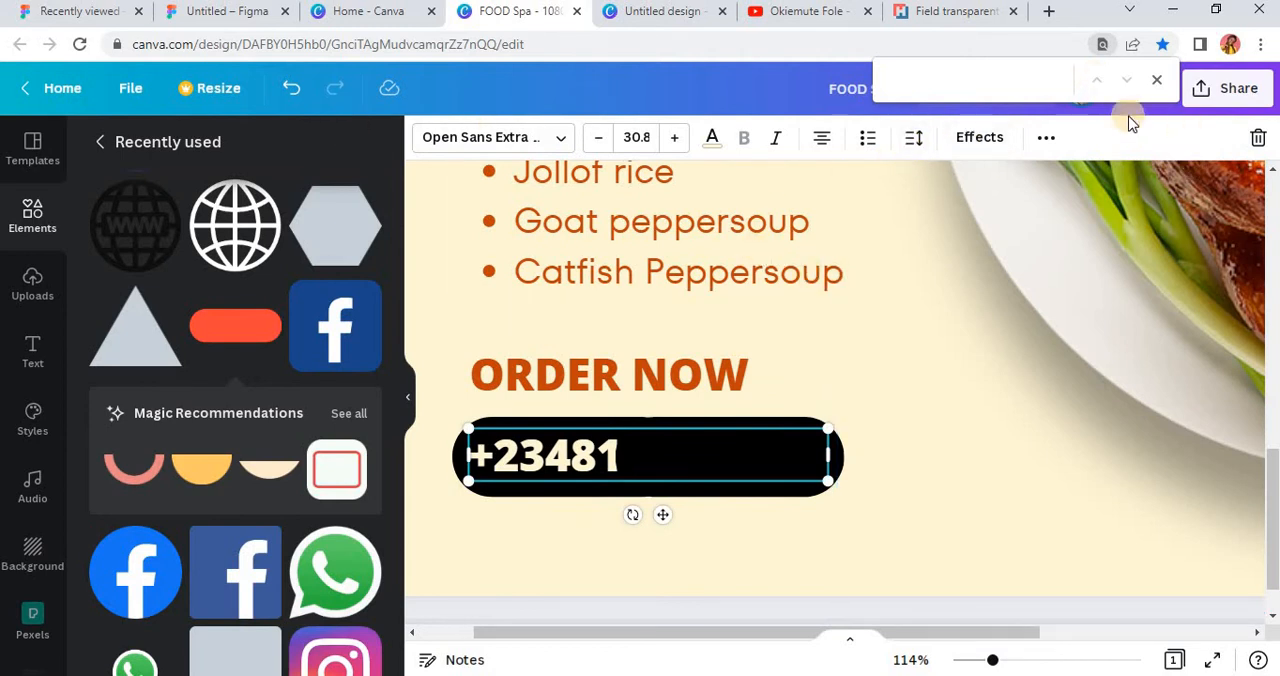
left_click(788, 484)
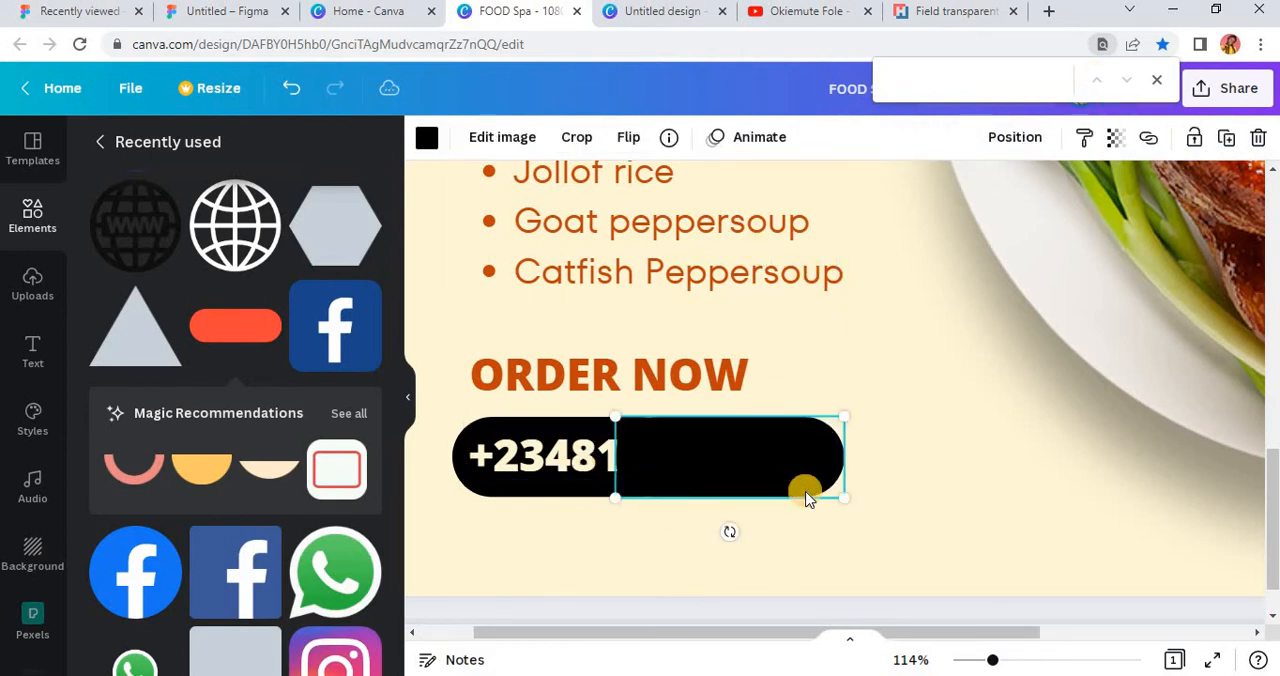
left_click(1012, 137)
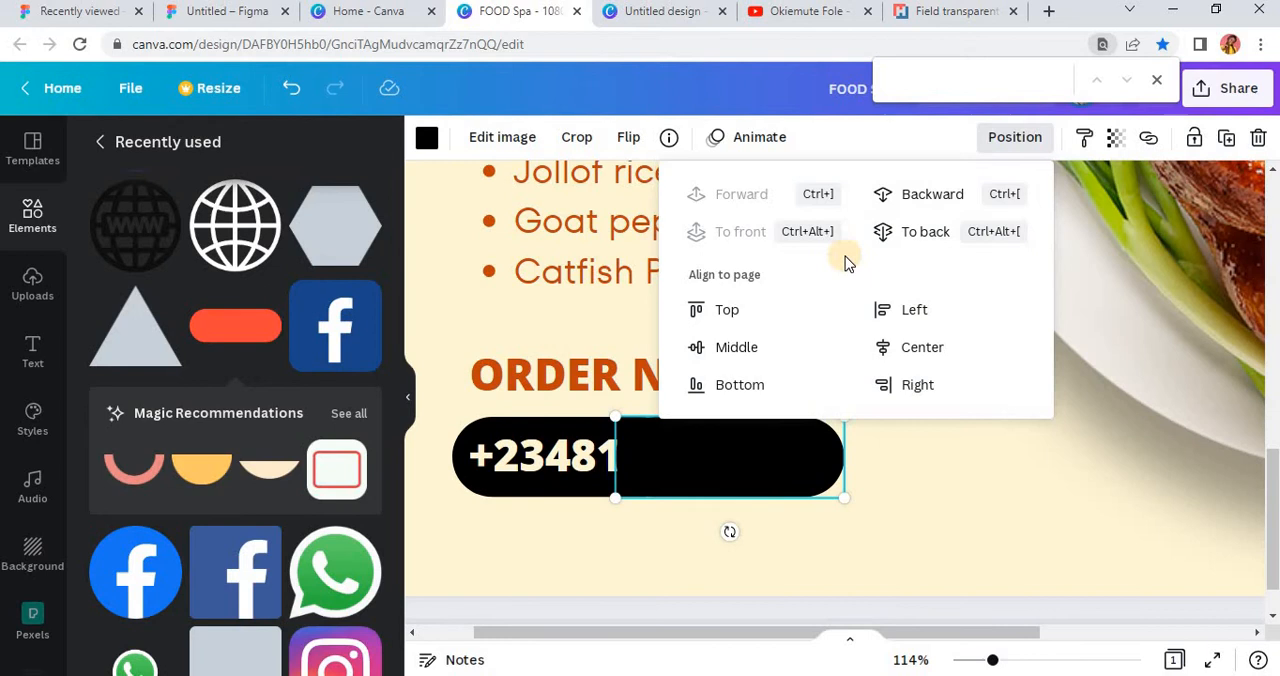
left_click(930, 194)
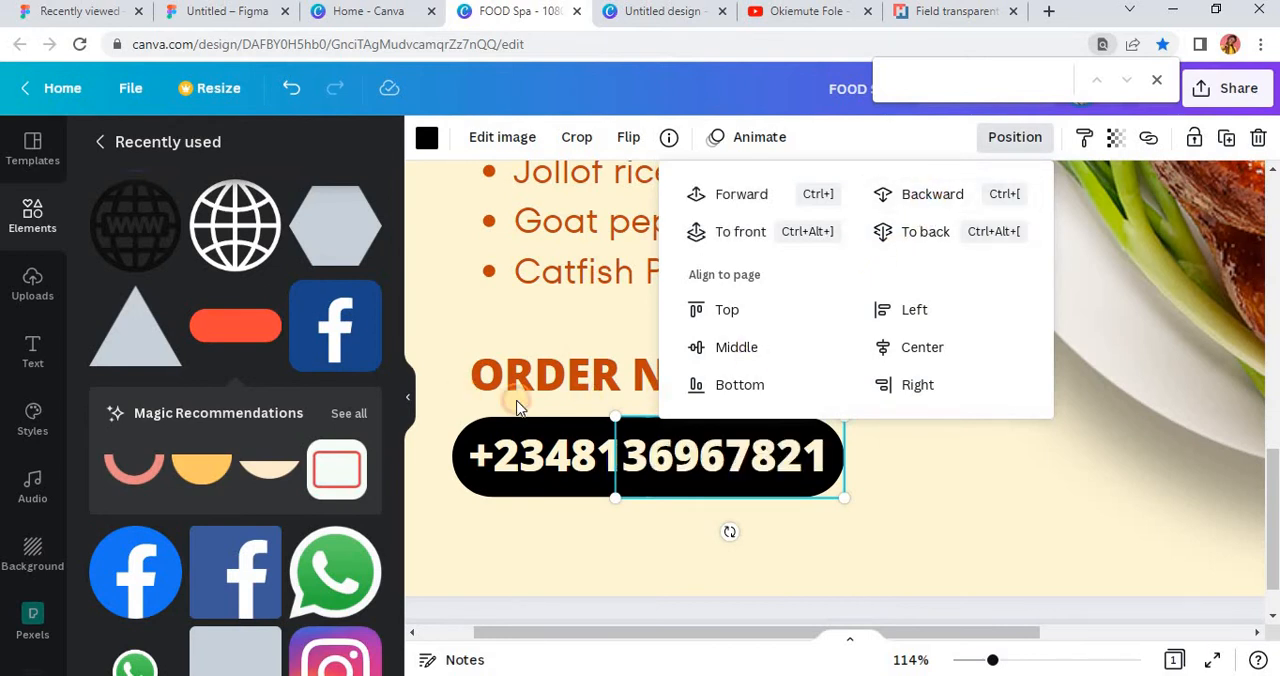
left_click(560, 408)
scroll(622, 456, "down", 5)
left_click(454, 451)
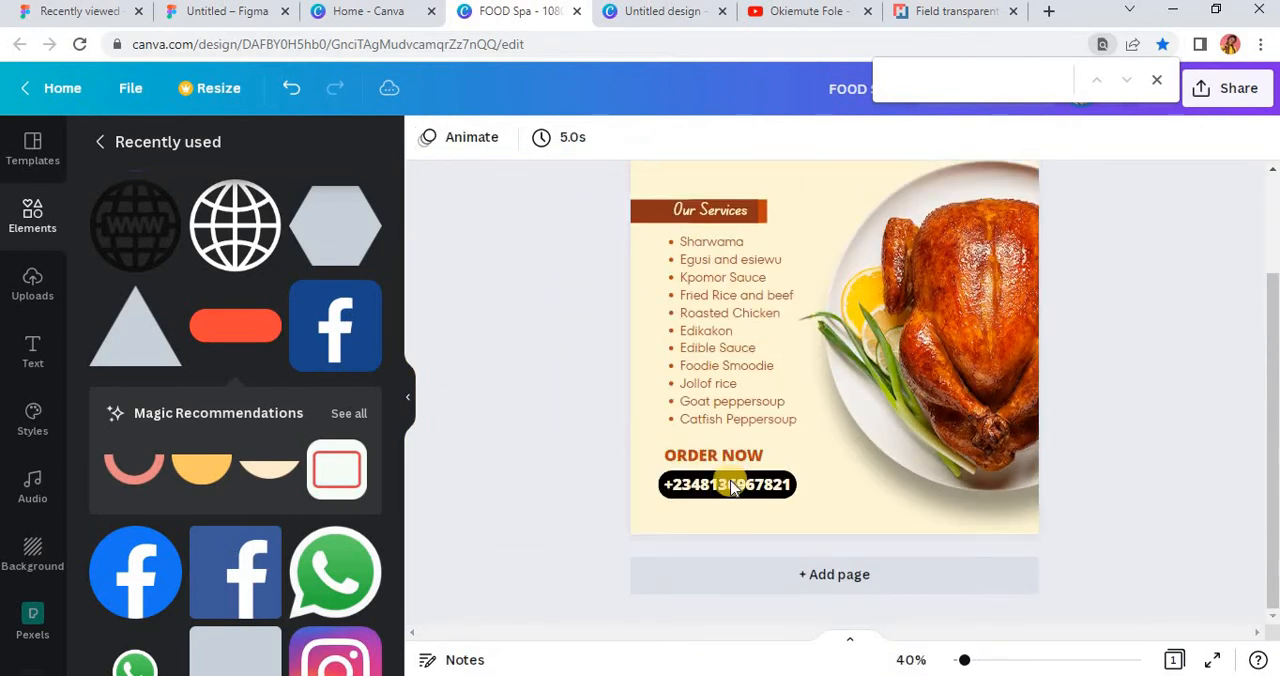
Step: Set the "ORDER NOW" text in bold TT Fors
scroll(787, 508, "up", 2)
scroll(787, 508, "down", 2)
scroll(806, 487, "up", 1)
scroll(806, 487, "up", 2, "ctrl")
scroll(806, 487, "down", 3)
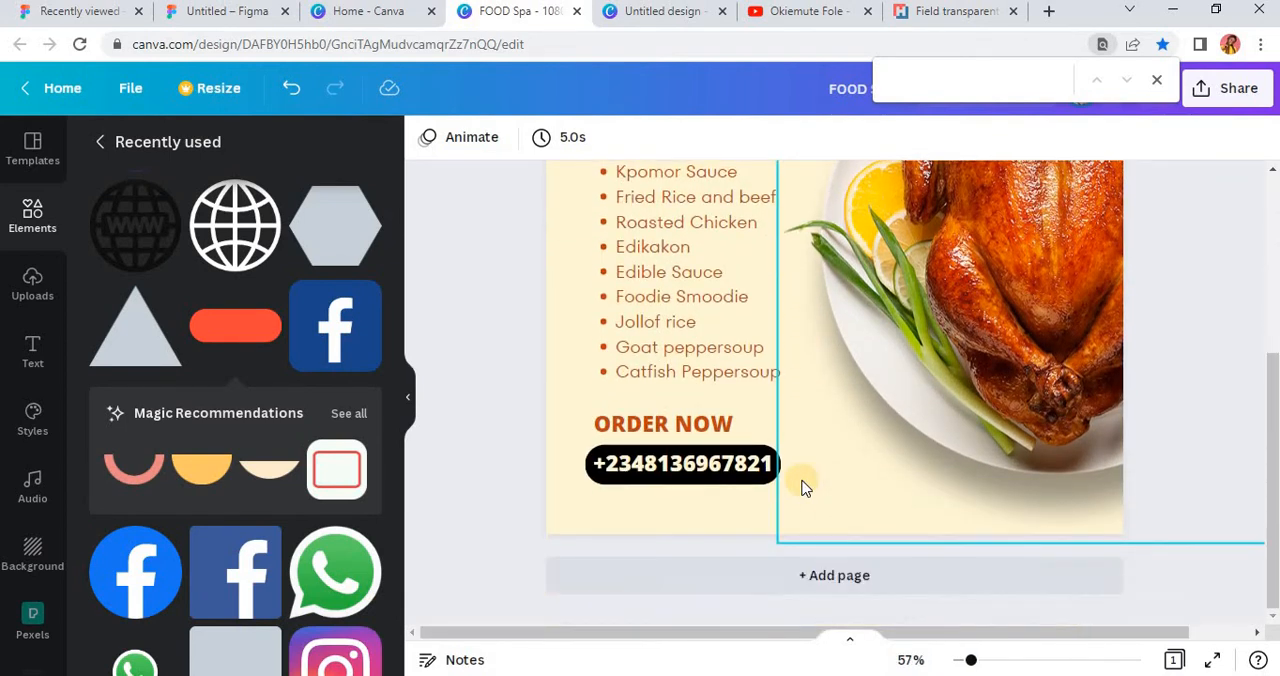
left_click(660, 425)
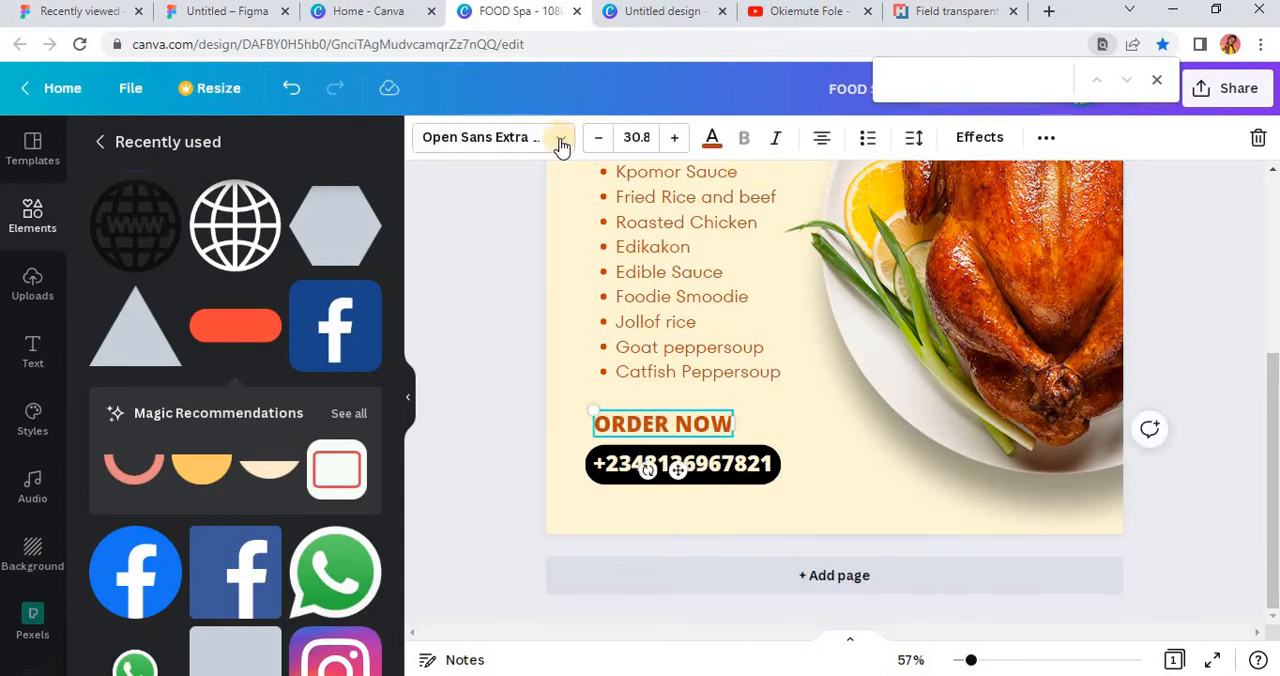
left_click(540, 140)
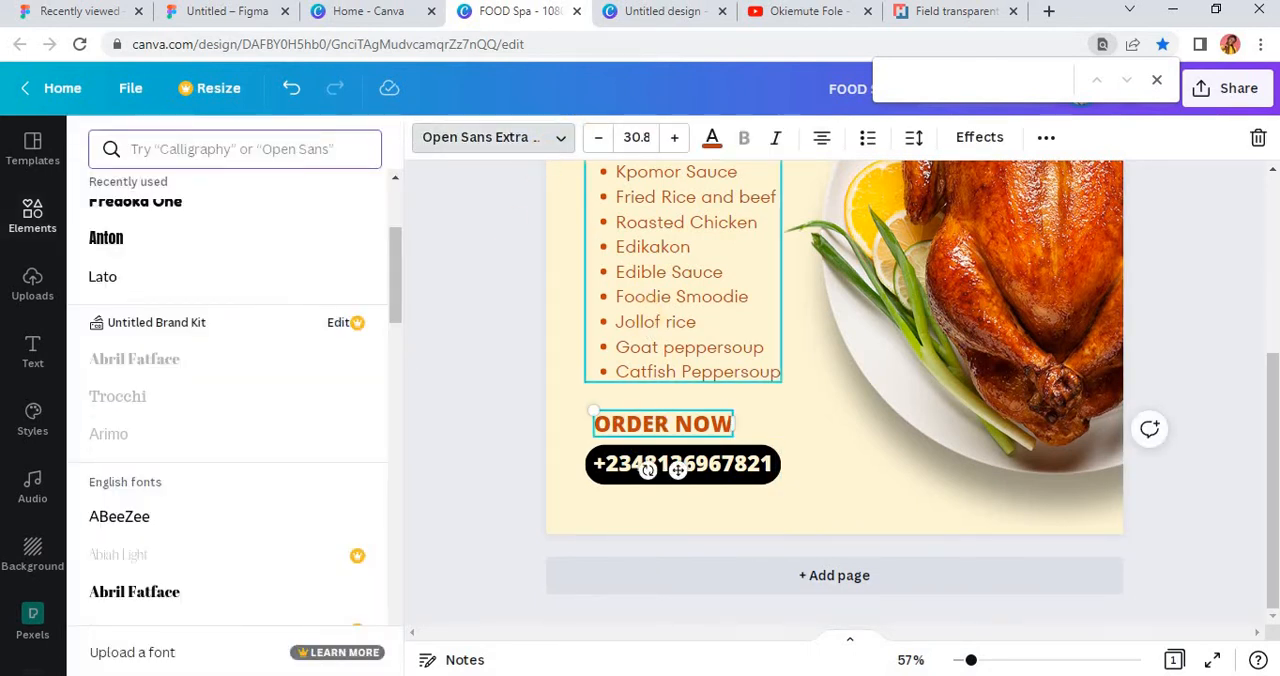
left_click(150, 280)
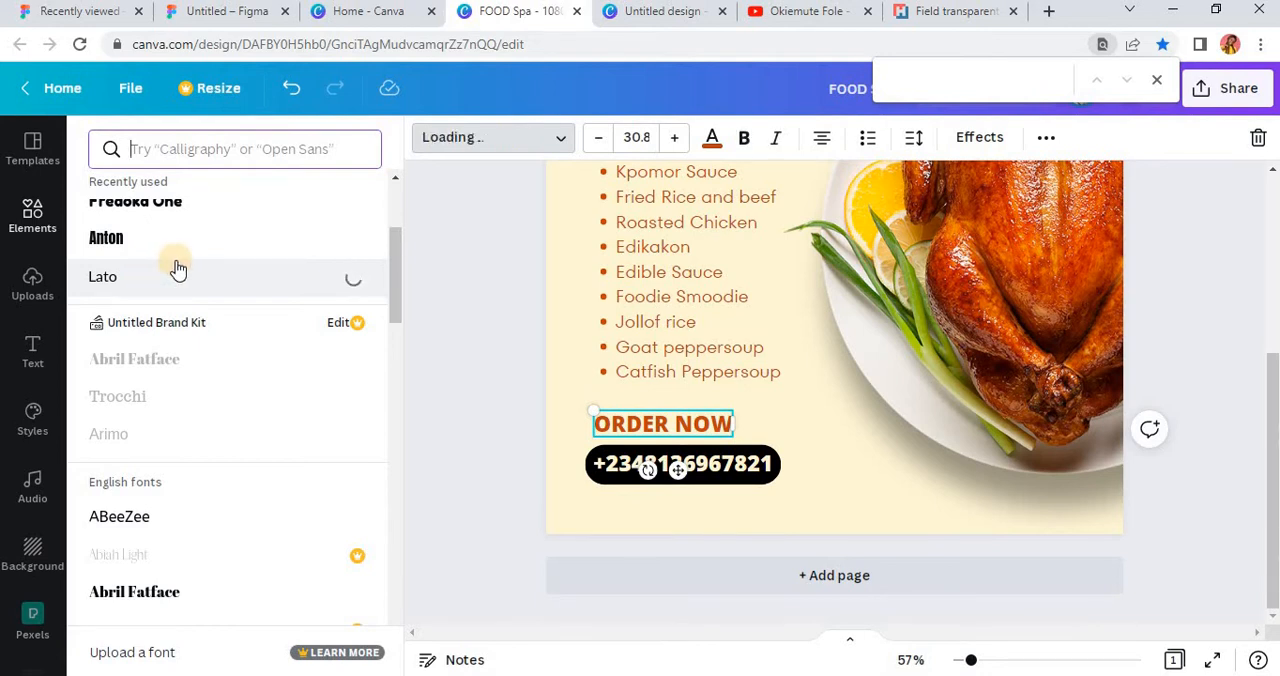
scroll(176, 258, "up", 3)
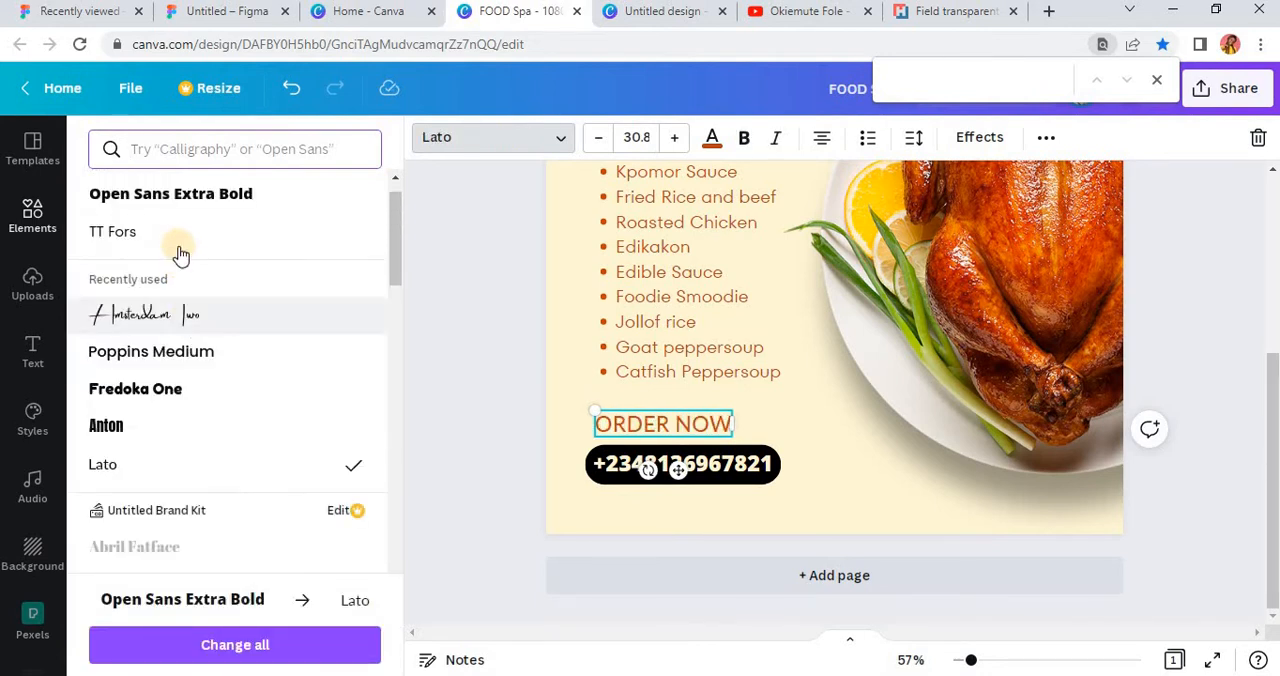
left_click(180, 240)
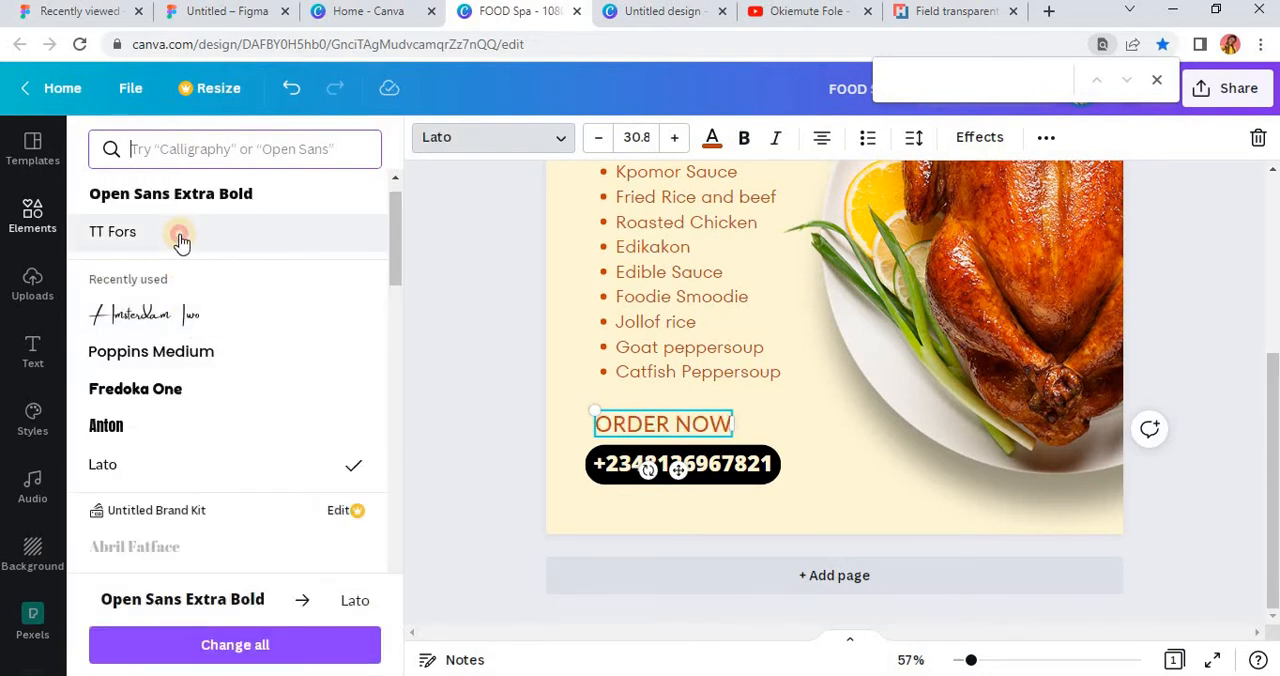
left_click(744, 140)
left_click(487, 405)
left_click(724, 420)
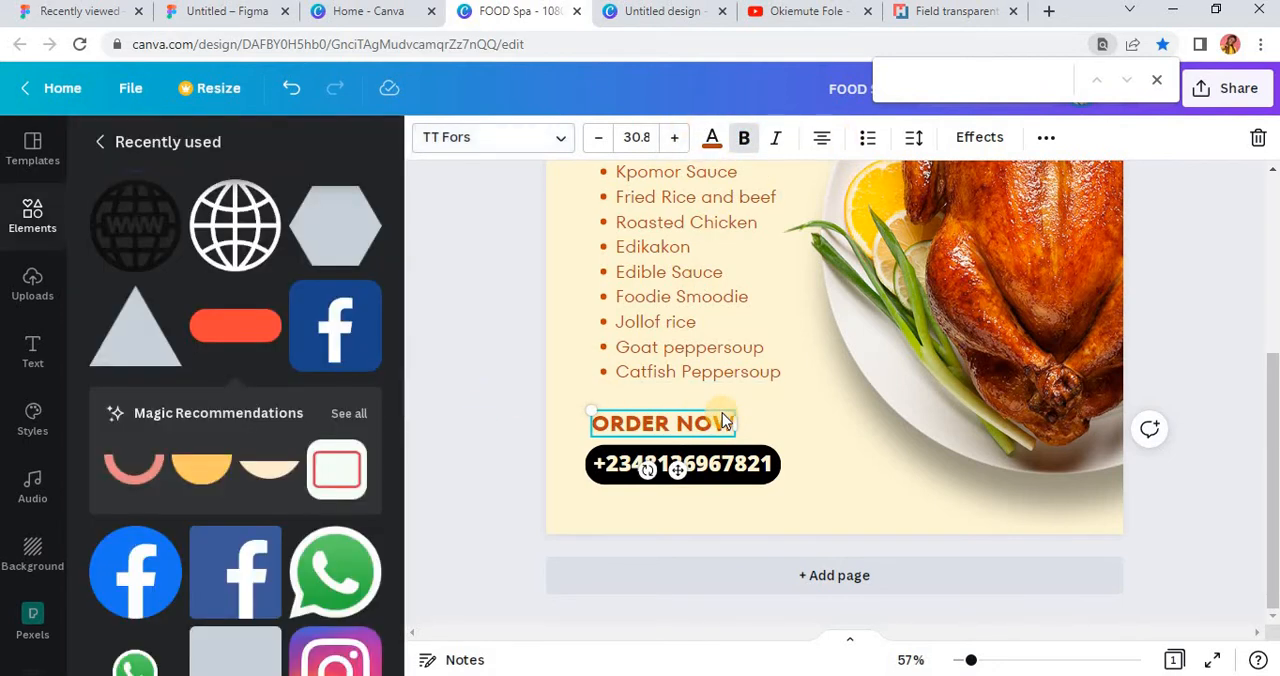
Step: Move the roast chicken image slightly upward on the flyer
scroll(722, 413, "up", 3)
scroll(722, 413, "down", 3)
scroll(722, 413, "up", 3)
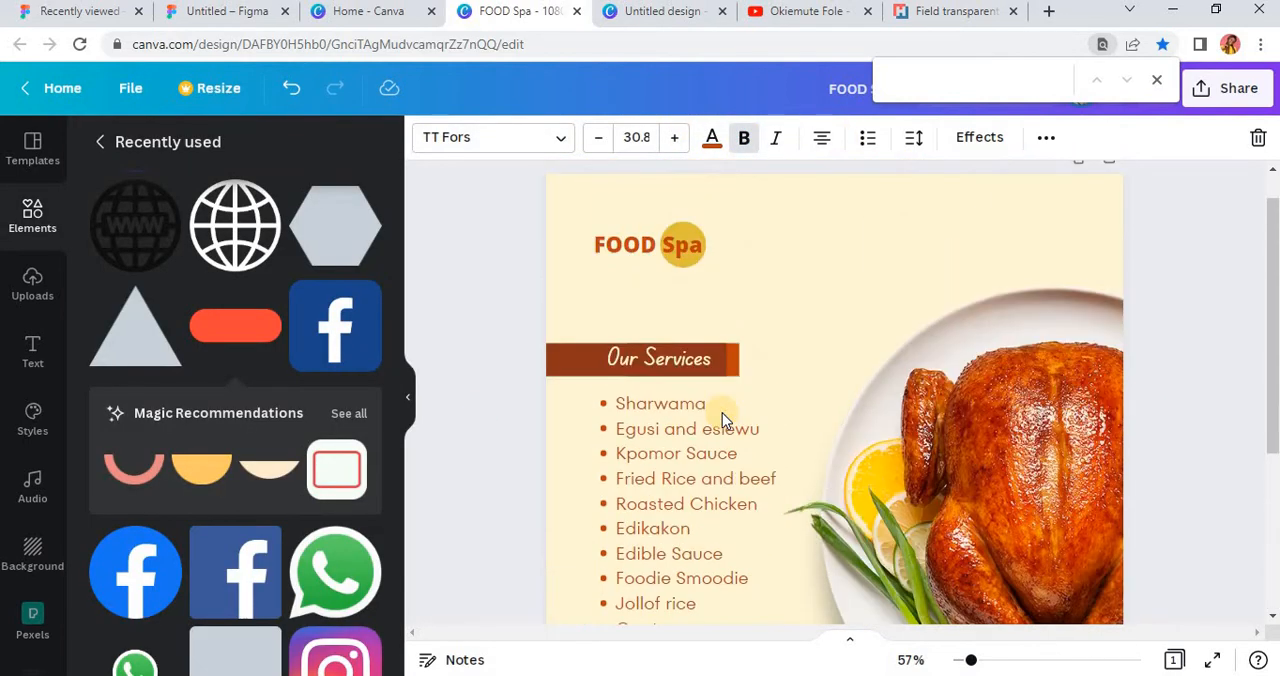
scroll(722, 413, "down", 3)
scroll(722, 413, "down", 1)
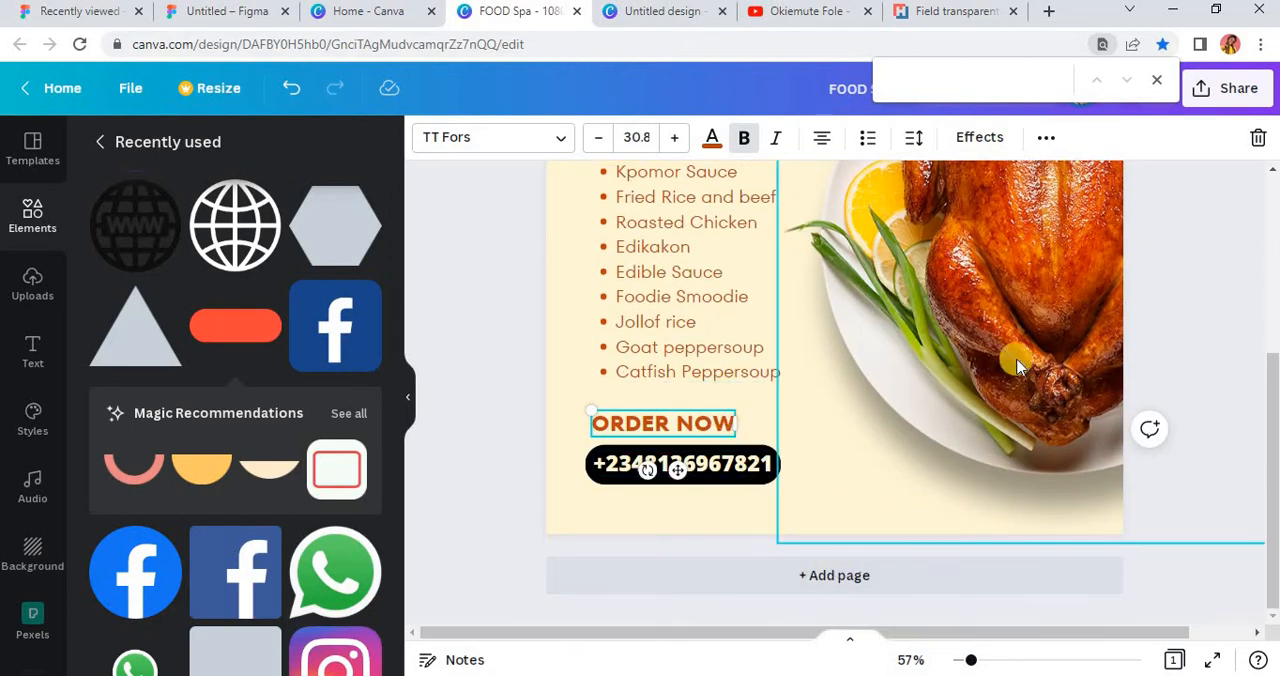
left_click_drag(1018, 358, 1023, 352)
scroll(1035, 416, "down", 2)
scroll(1035, 416, "down", 1)
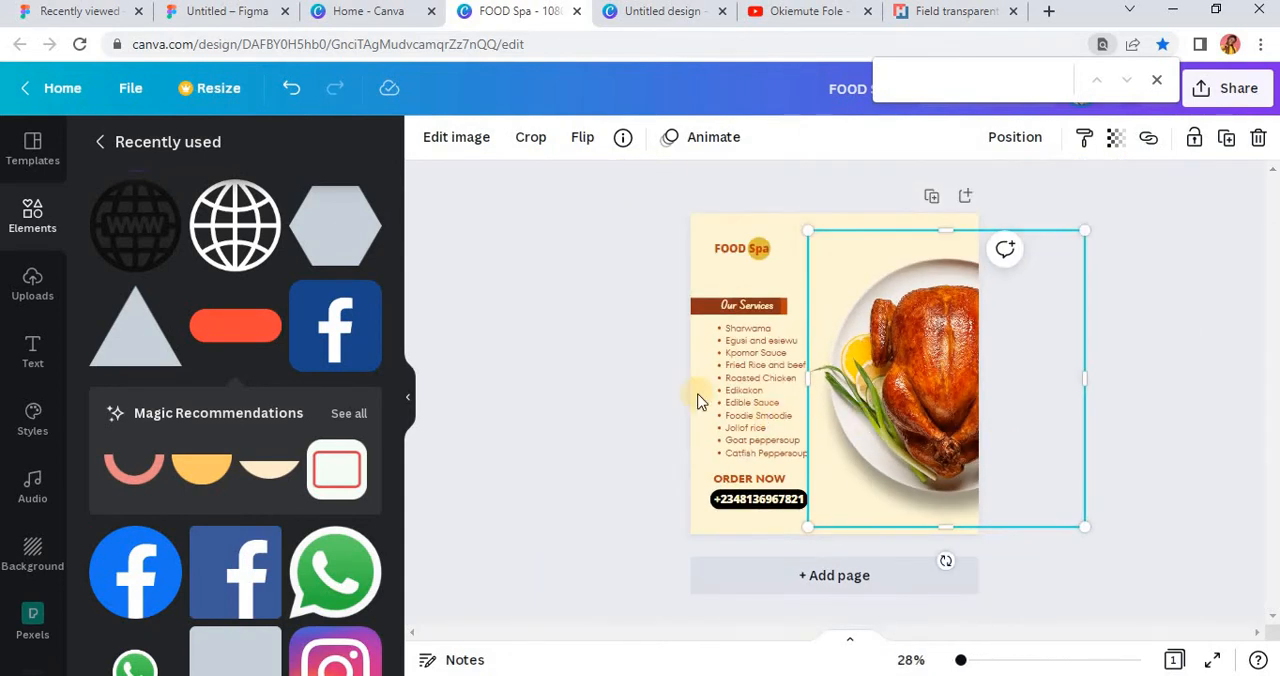
left_click(604, 364)
Step: Add the round blue Facebook icon and shrink it to a small icon near the flyer's bottom edge, below the plate
scroll(957, 534, "up", 1)
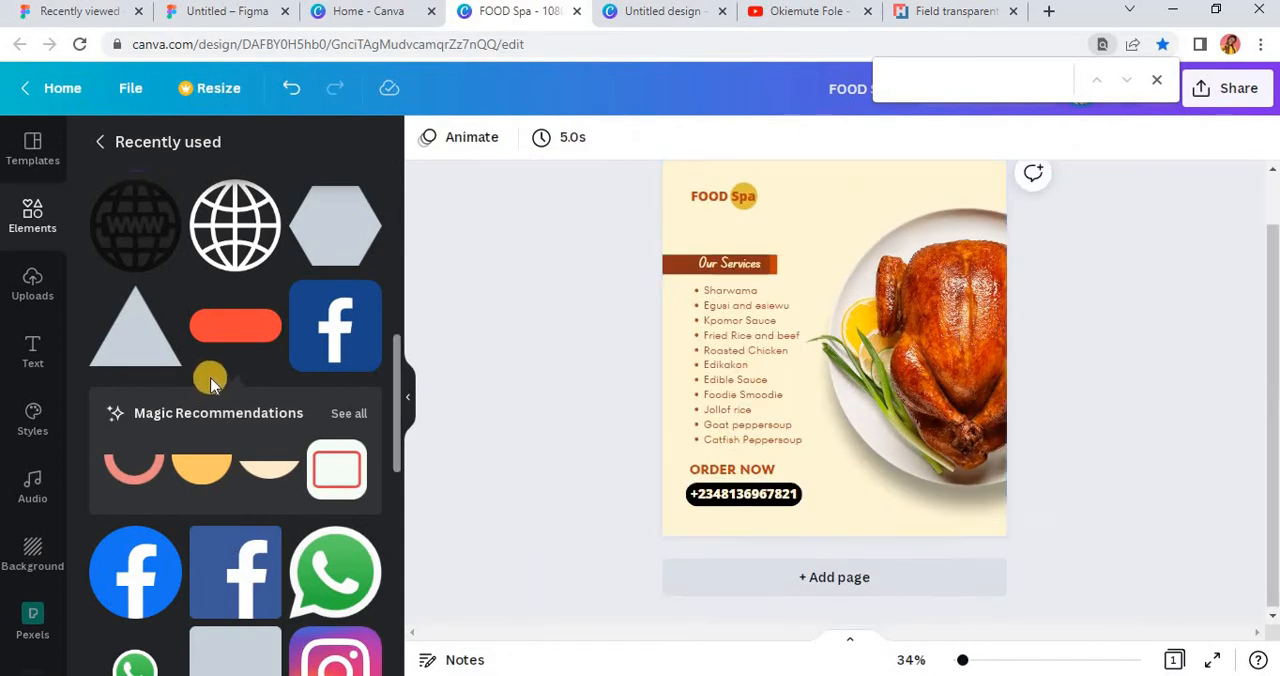
scroll(251, 560, "down", 2)
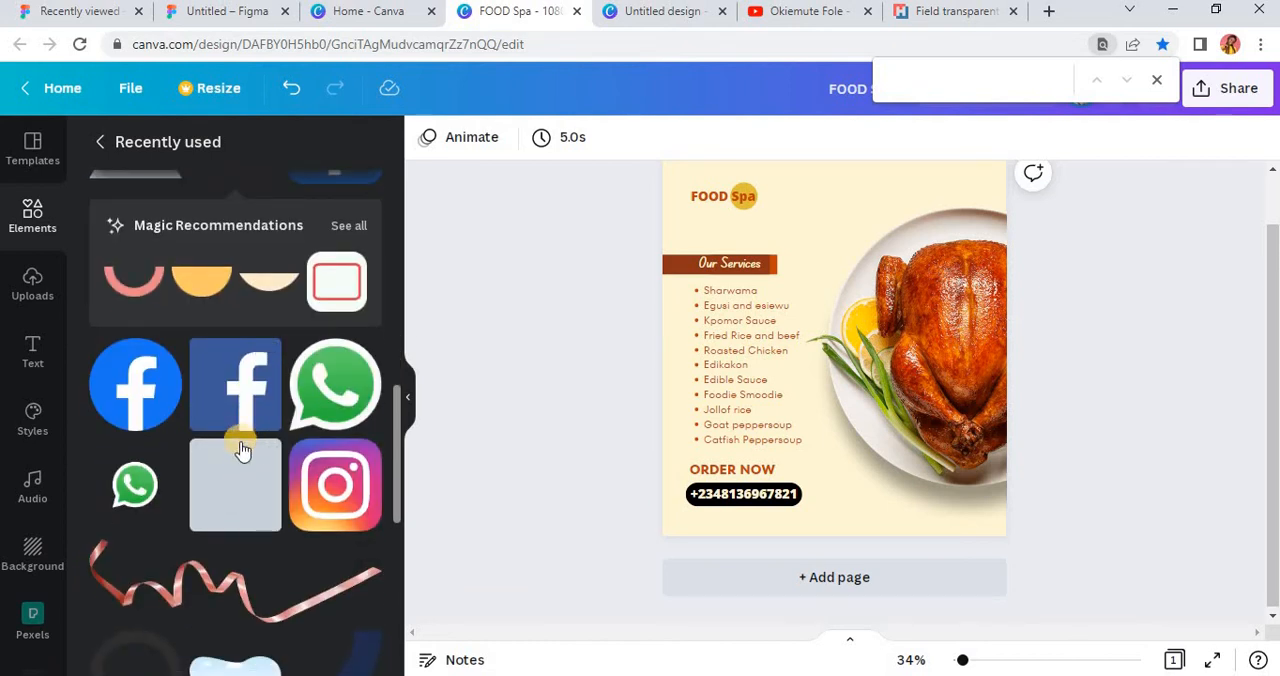
left_click(118, 401)
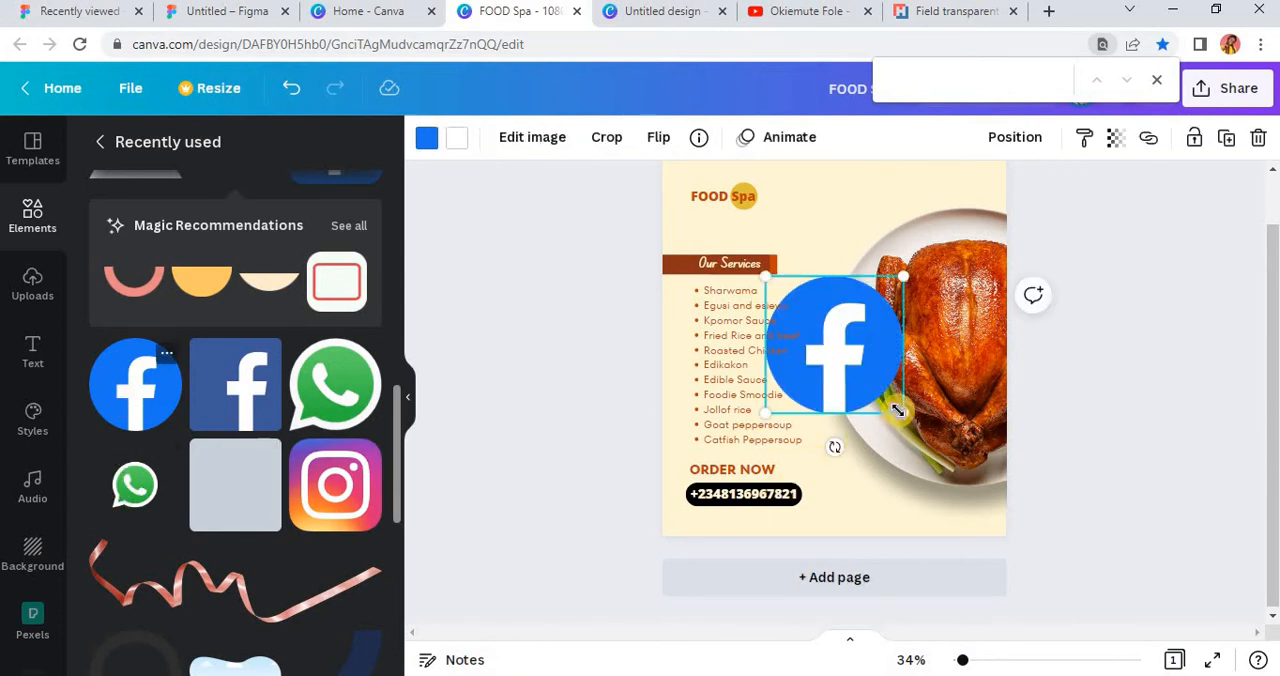
left_click_drag(906, 419, 879, 568)
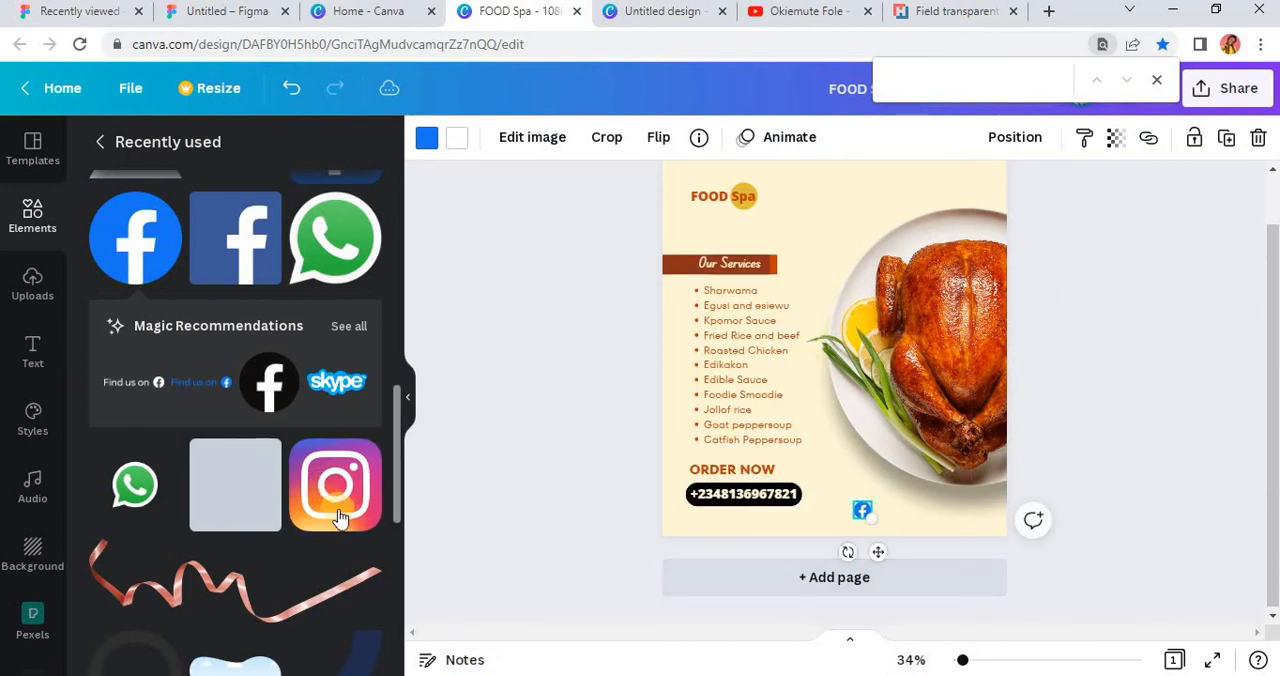
Step: Add the Instagram icon, shrink it to the Facebook icon's size and align it just to the right of that icon
left_click_drag(326, 512, 752, 274)
left_click_drag(733, 241, 719, 230)
left_click_drag(946, 601, 906, 557)
scroll(909, 566, "up", 5)
scroll(935, 533, "up", 3)
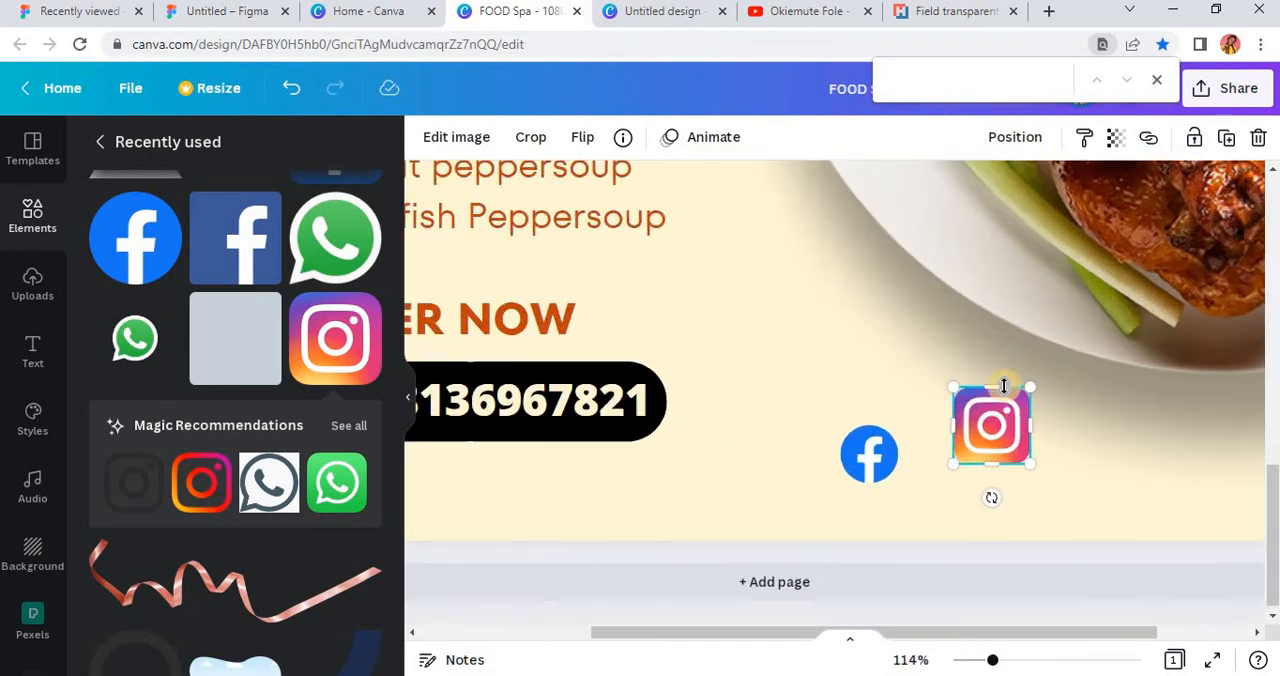
left_click_drag(990, 424, 951, 521)
scroll(957, 491, "down", 5)
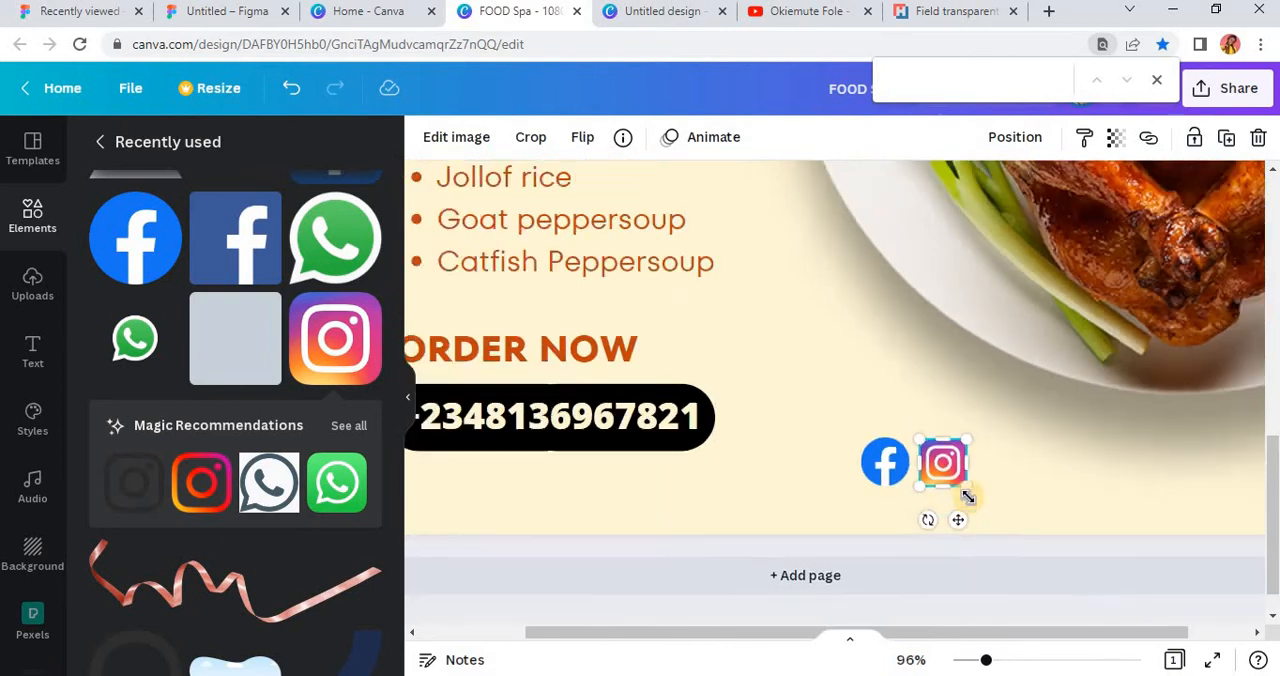
Step: Scale the Facebook and Instagram icons down together and move the pair closer to the flyer's bottom edge
left_click(1118, 566)
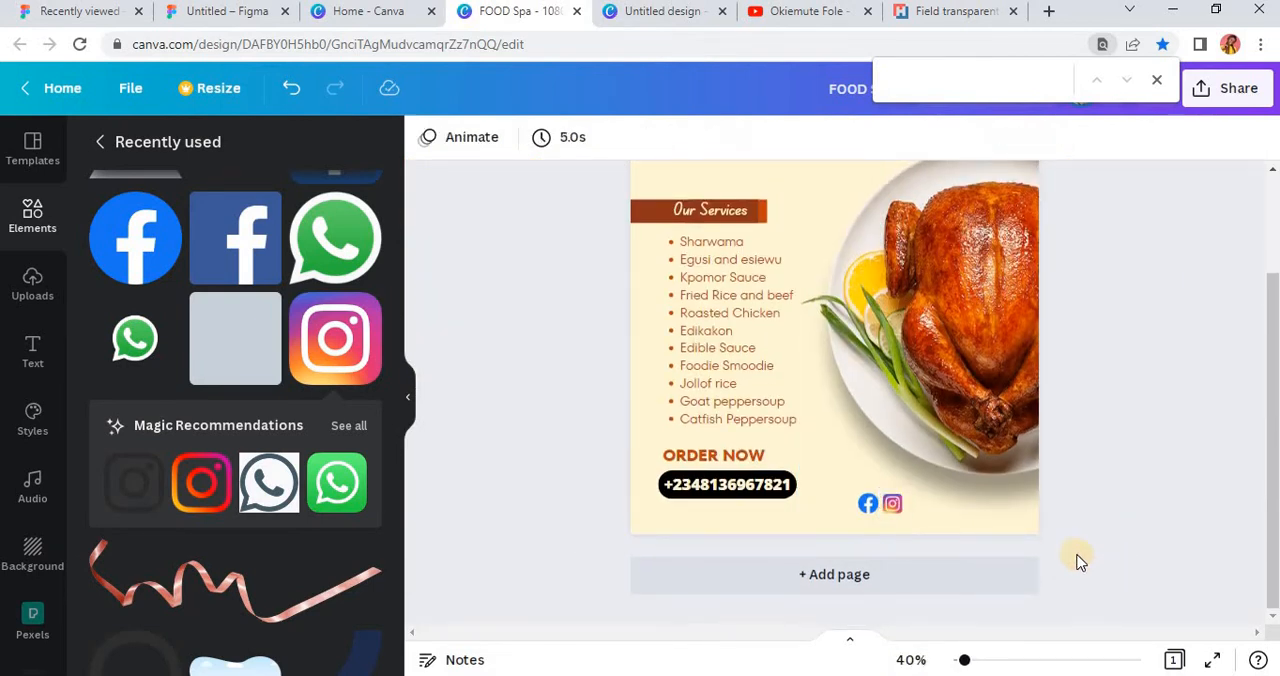
scroll(900, 528, "up", 3)
scroll(900, 524, "up", 3)
left_click(909, 478)
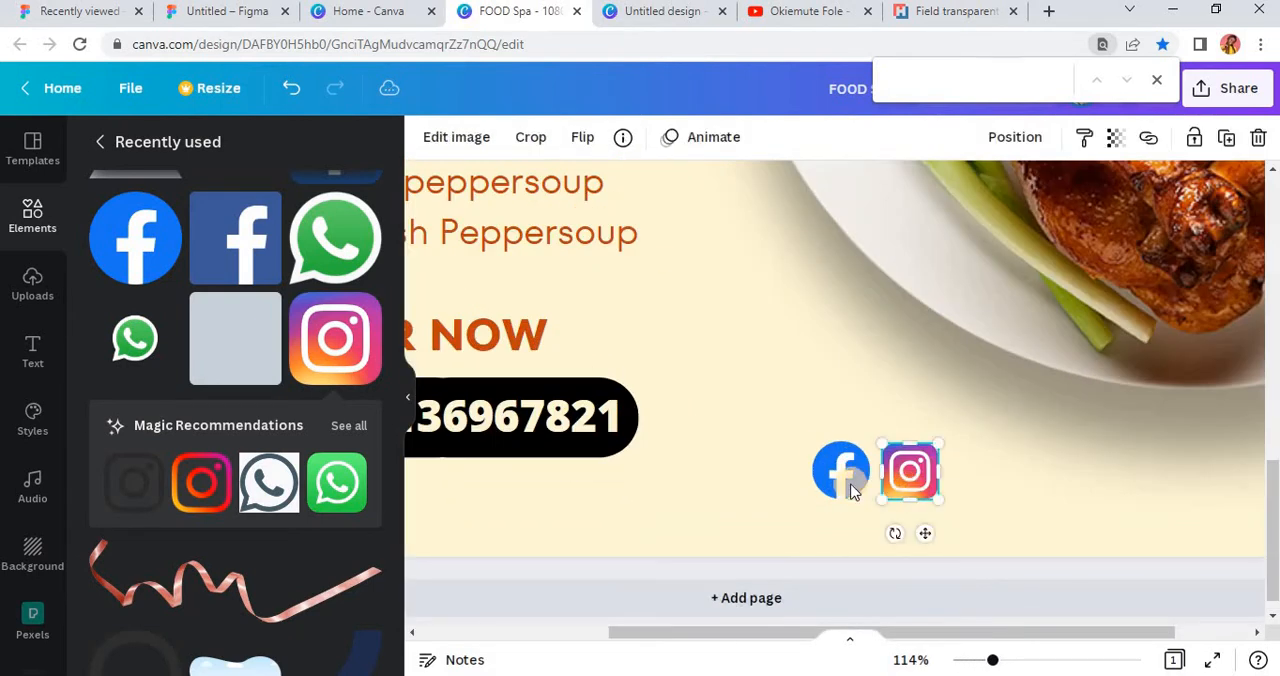
left_click(851, 490, "shift")
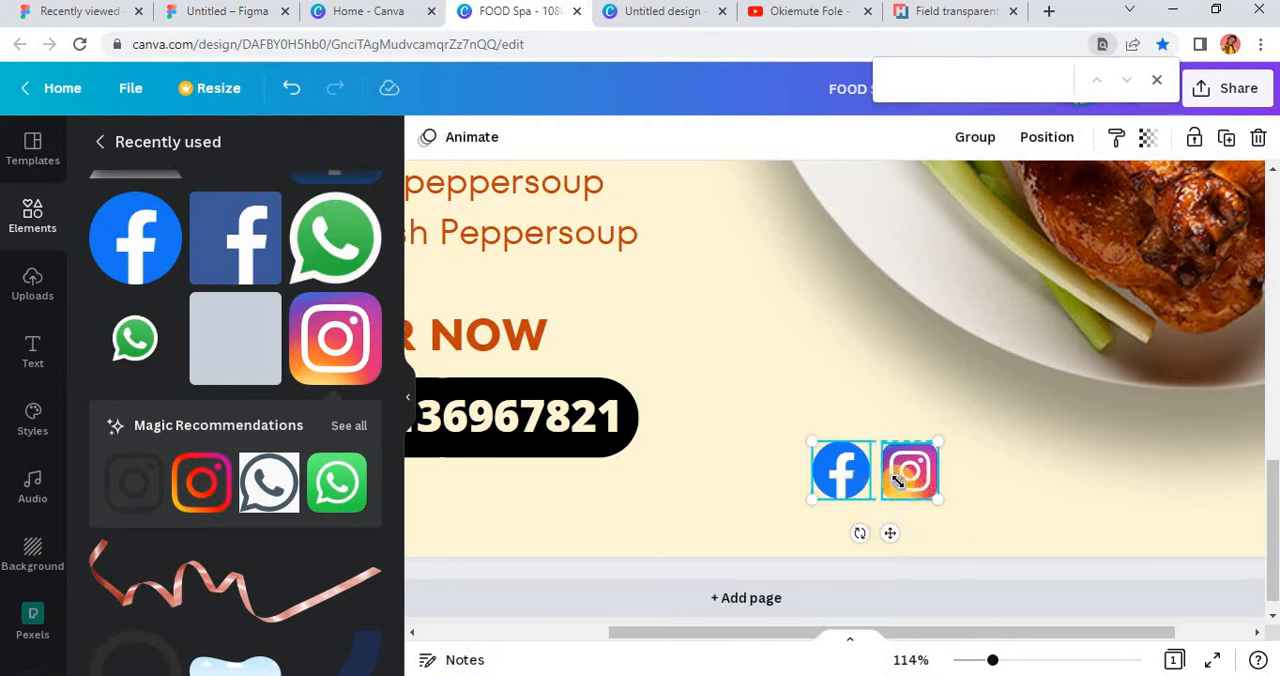
left_click_drag(937, 500, 877, 467)
left_click_drag(863, 507, 877, 544)
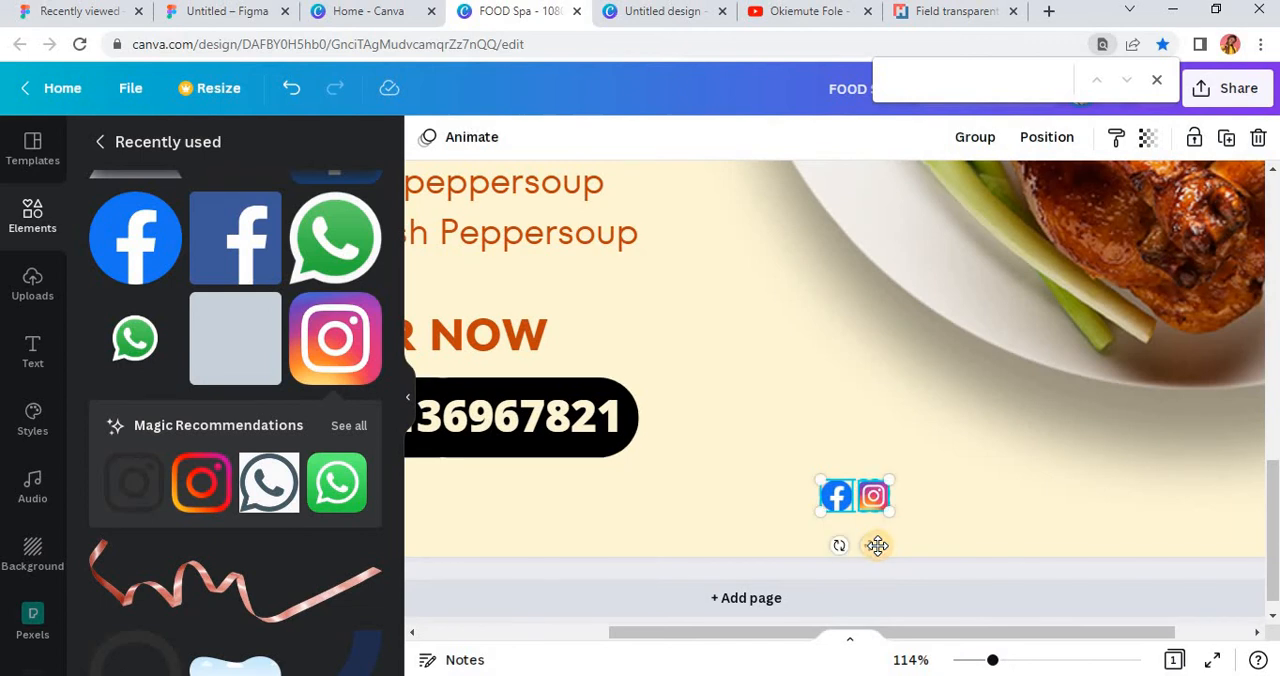
scroll(879, 548, "down", 5)
left_click(1080, 565)
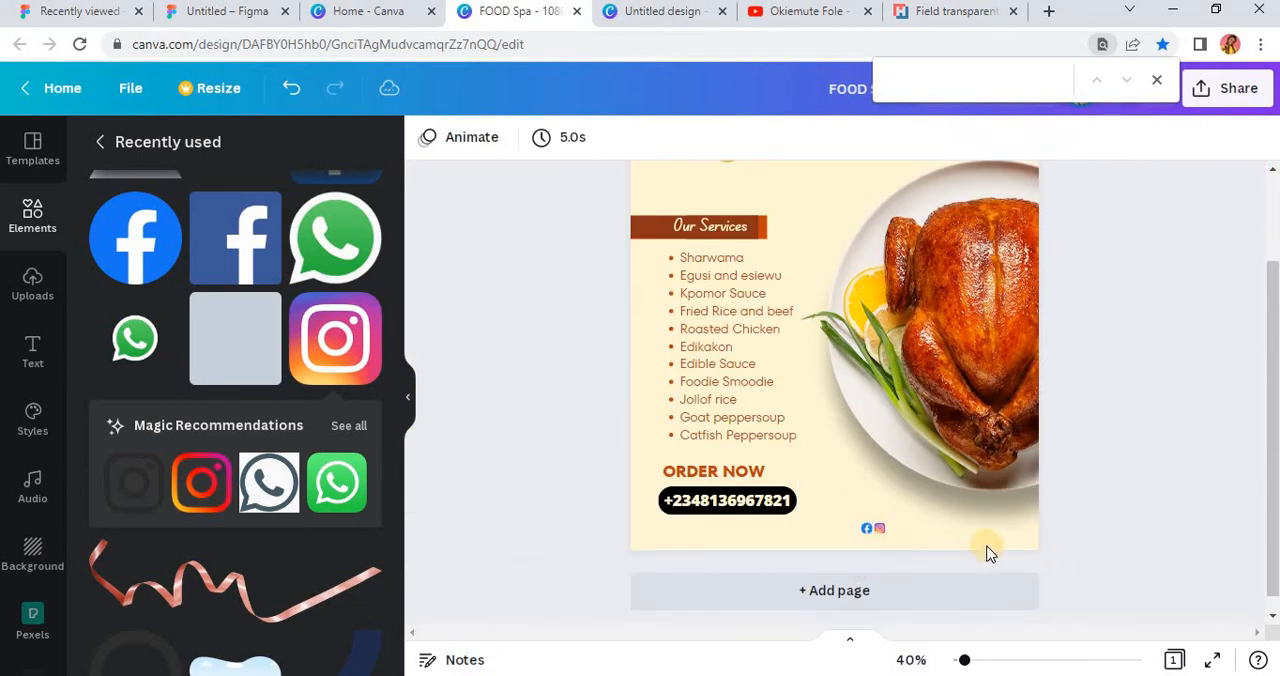
left_click(737, 470)
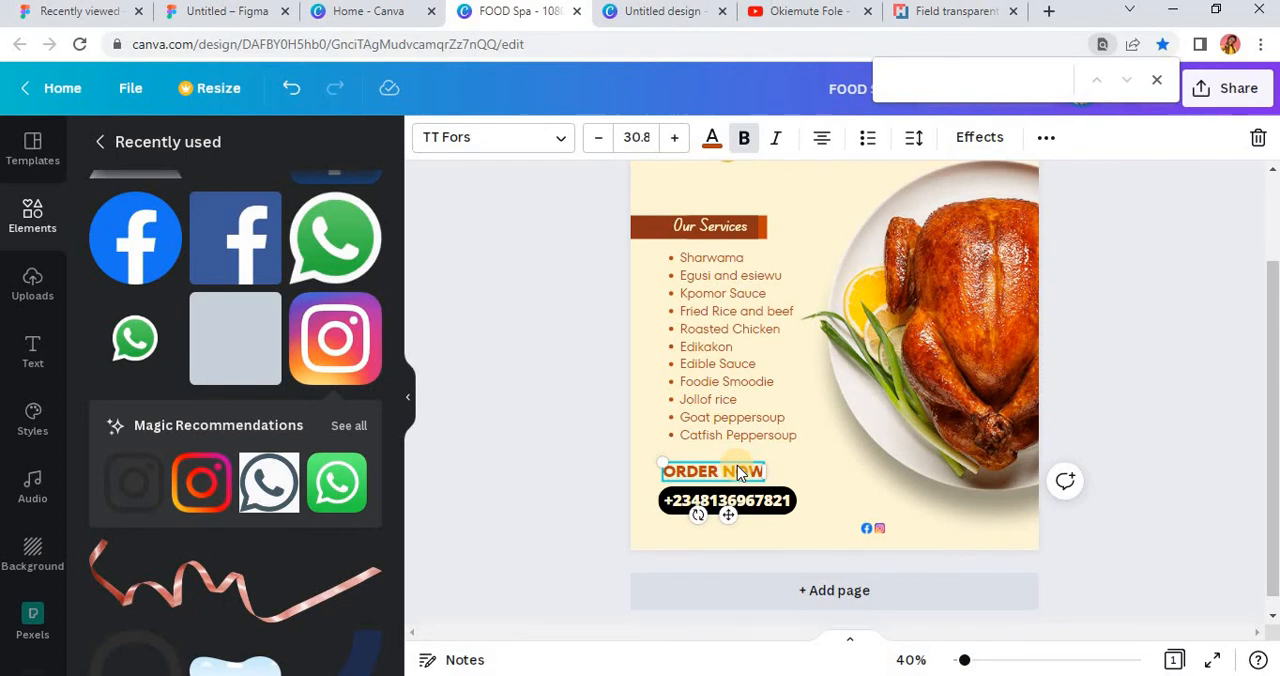
left_click_drag(737, 470, 979, 516)
left_click(743, 137)
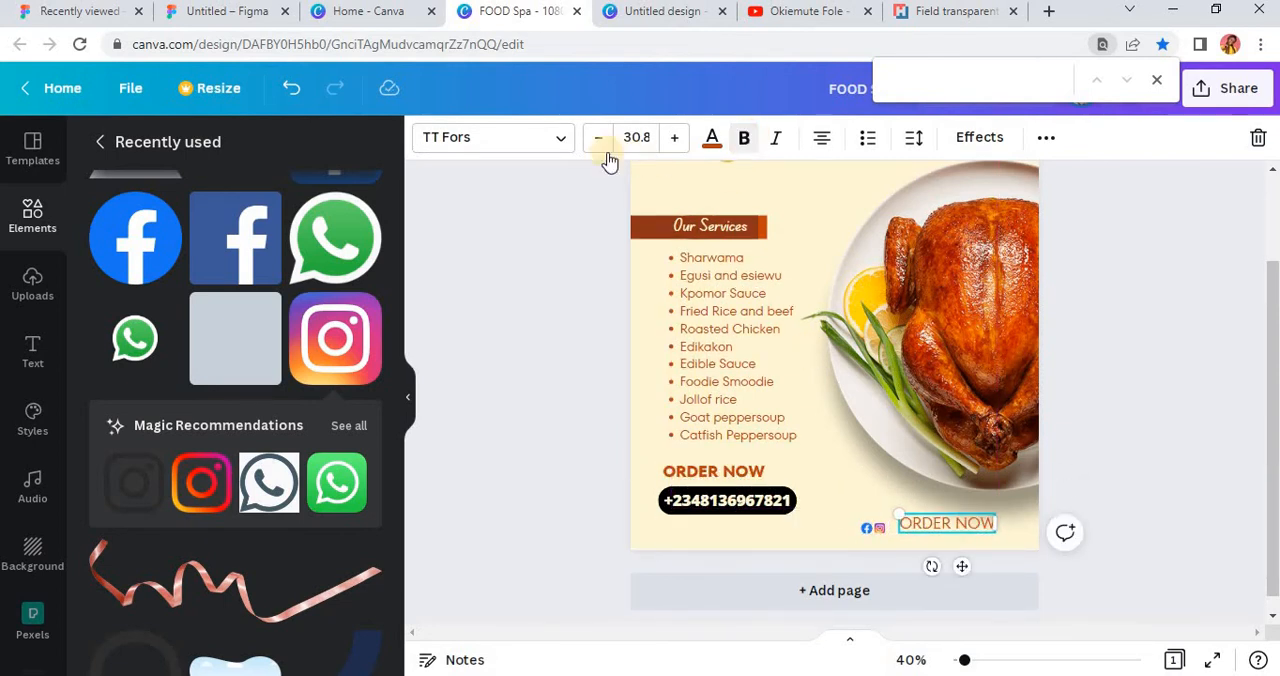
double_click(957, 524)
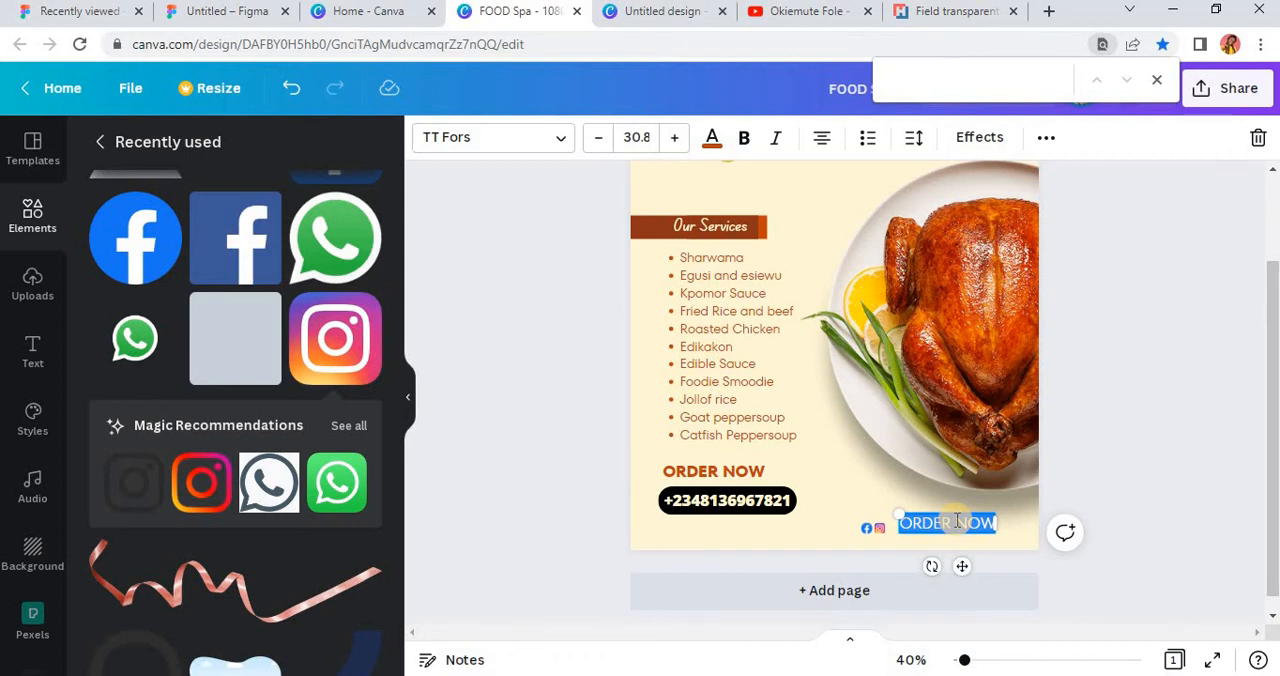
key("BackSpace")
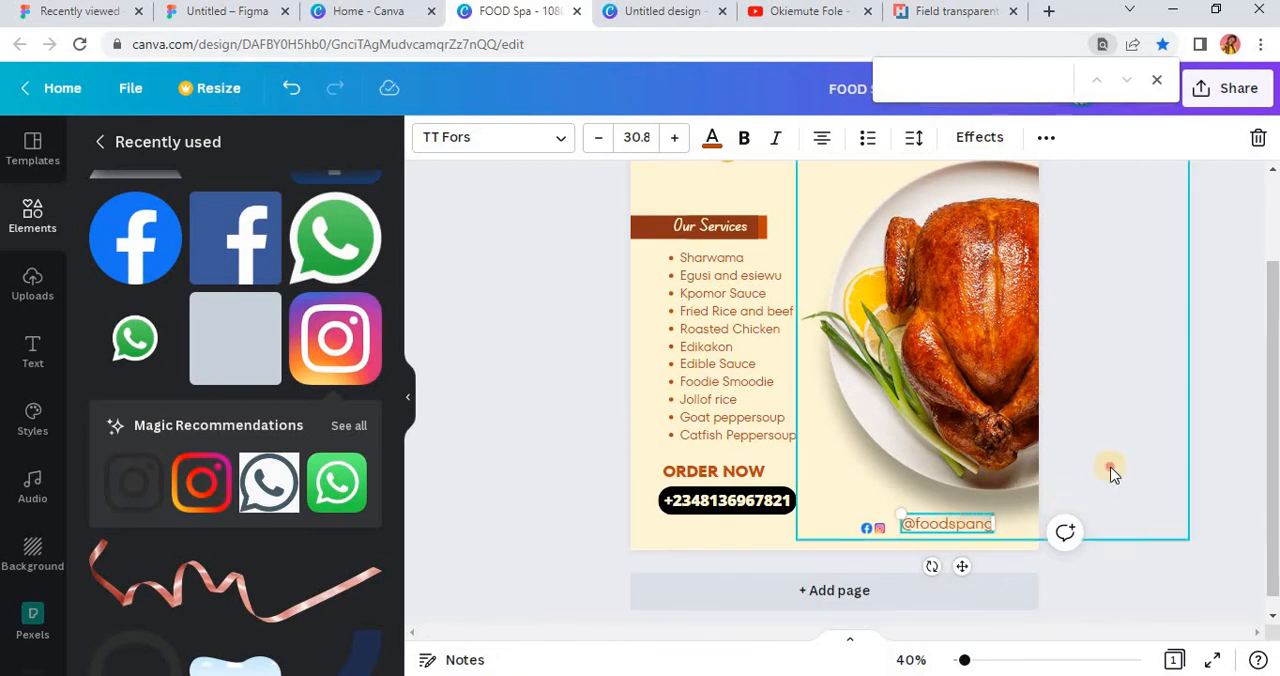
left_click(912, 610)
scroll(936, 572, "up", 3)
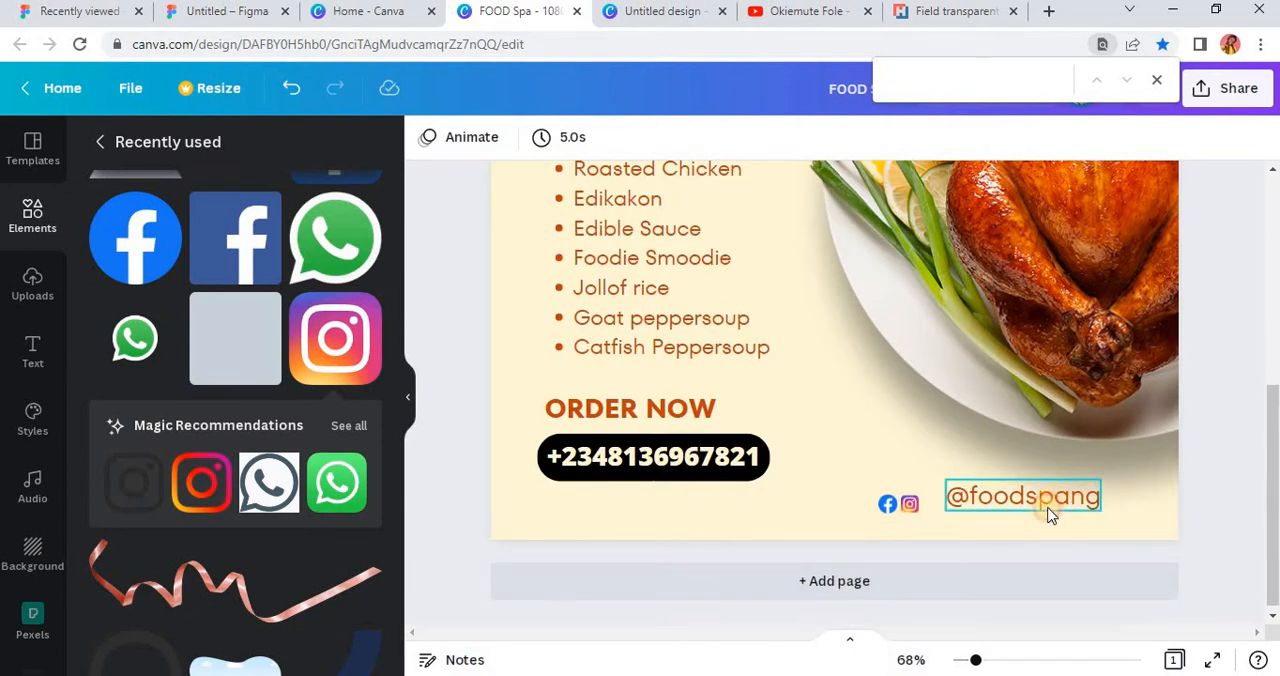
left_click_drag(1048, 512, 1023, 508)
left_click_drag(988, 547, 985, 549)
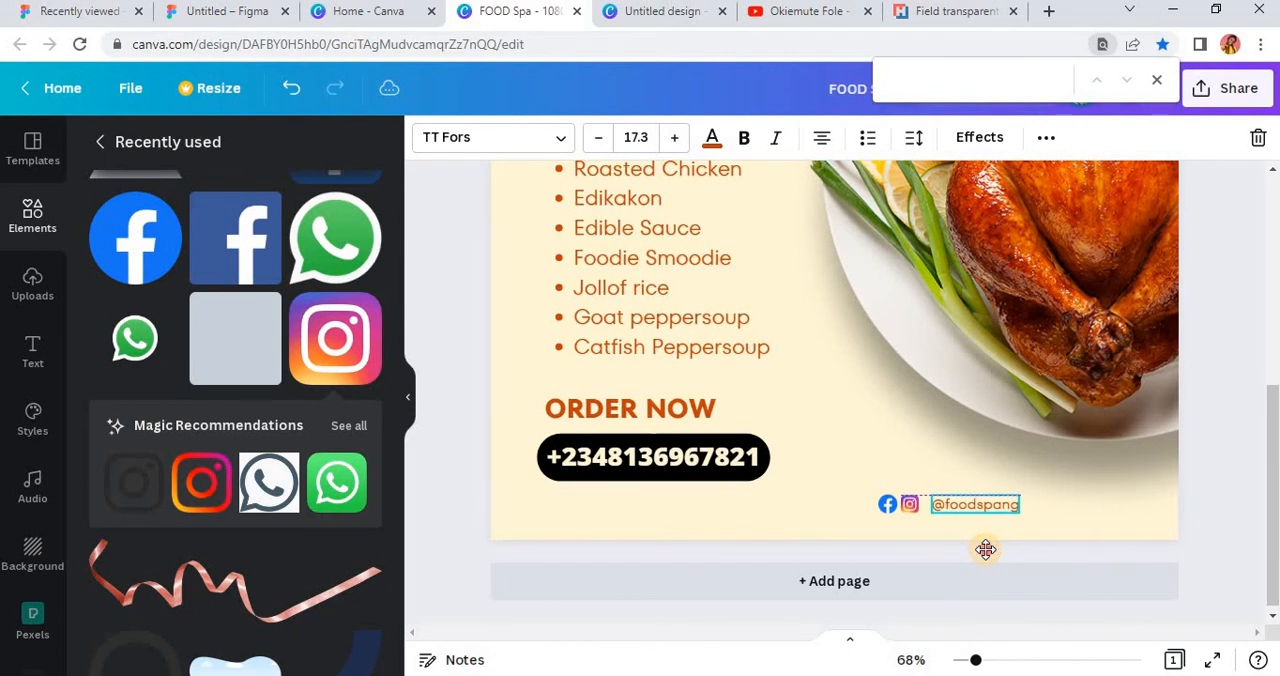
left_click(917, 504)
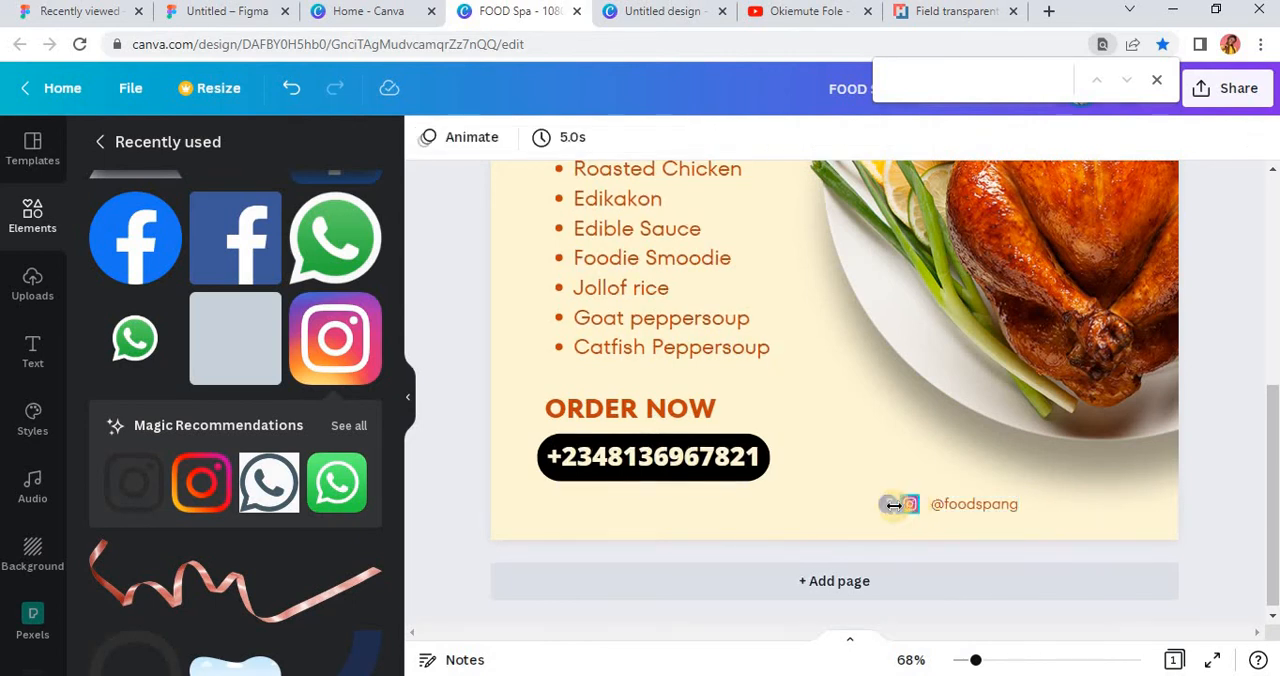
left_click(889, 504)
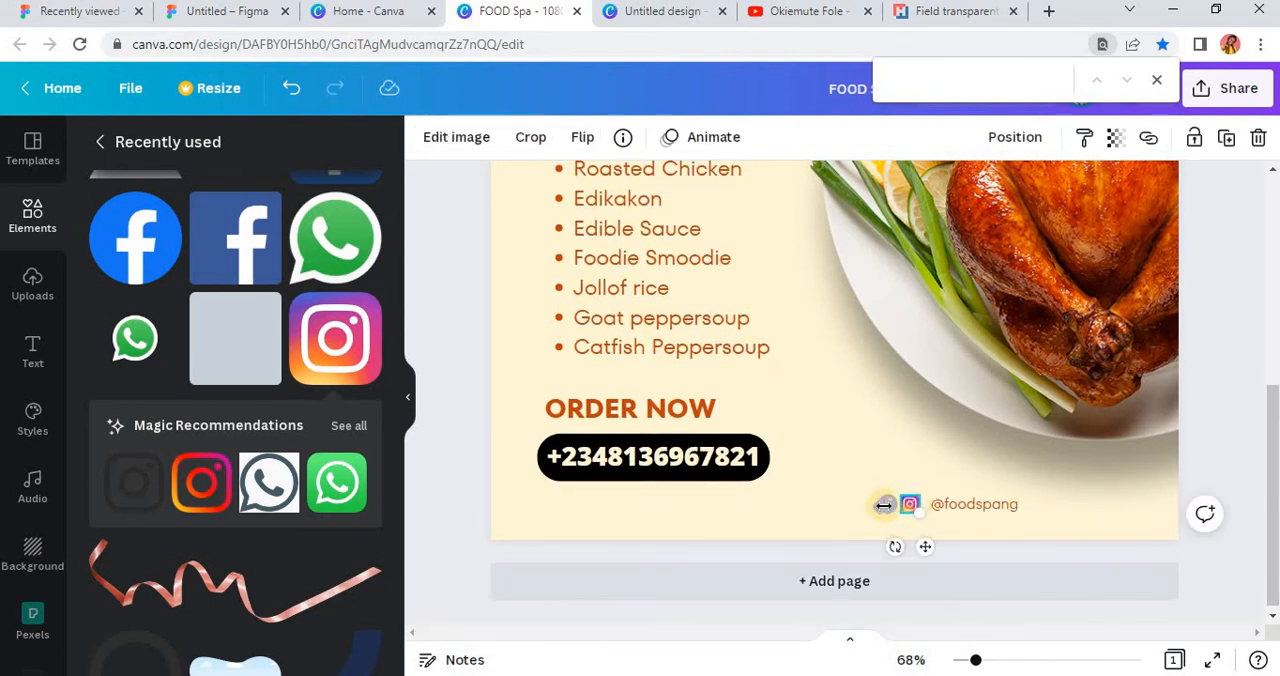
scroll(914, 518, "up", 4)
left_click(866, 502, "shift")
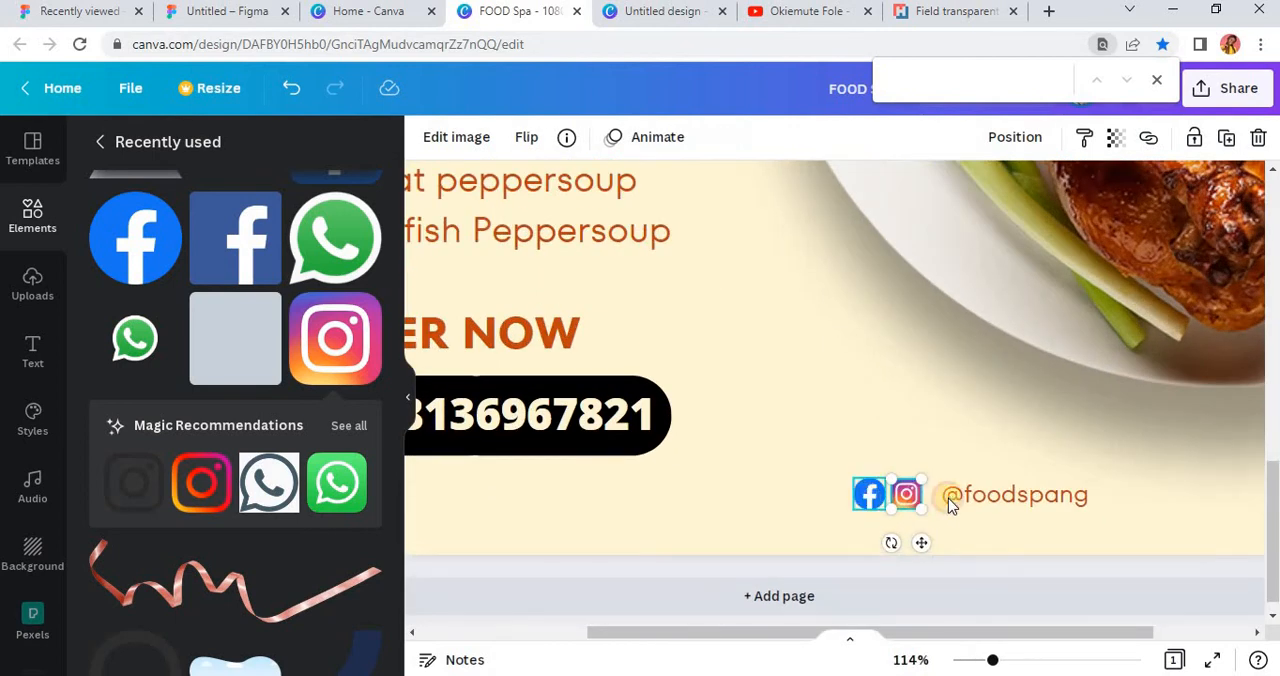
left_click(1015, 500, "shift")
scroll(1015, 525, "down", 4)
scroll(1015, 530, "down", 1)
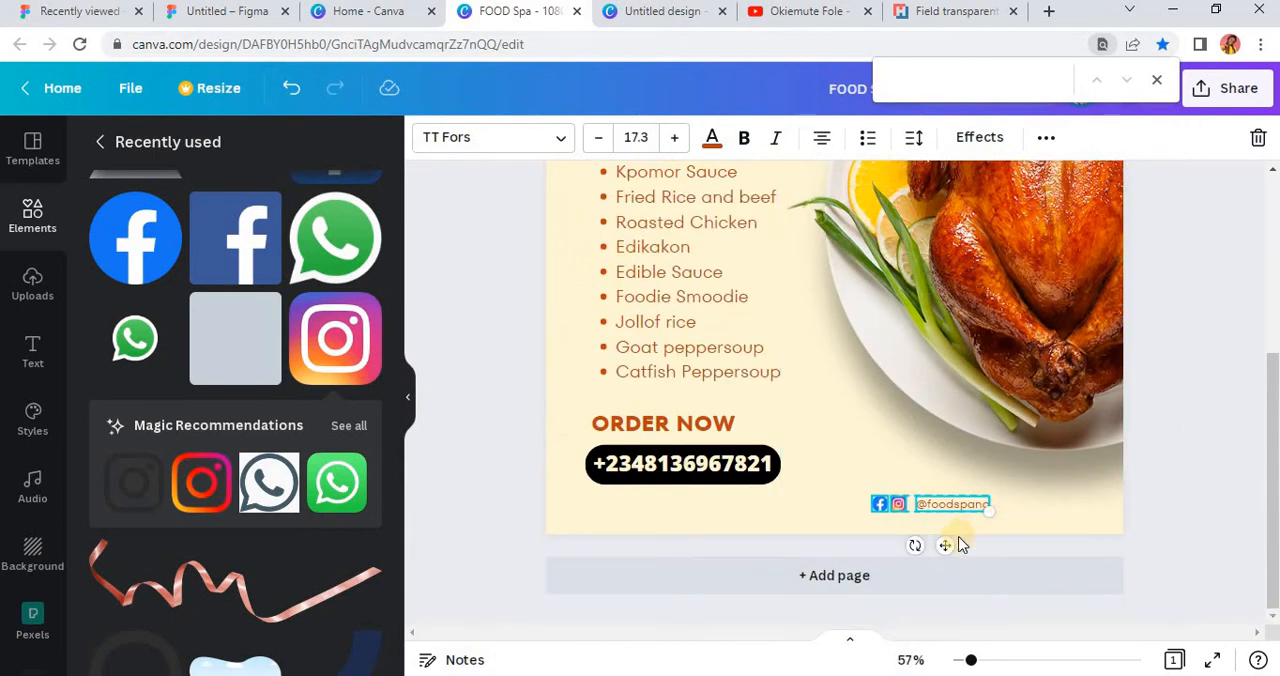
left_click_drag(946, 546, 1022, 544)
left_click(498, 478)
scroll(1060, 448, "down", 3, "ctrl")
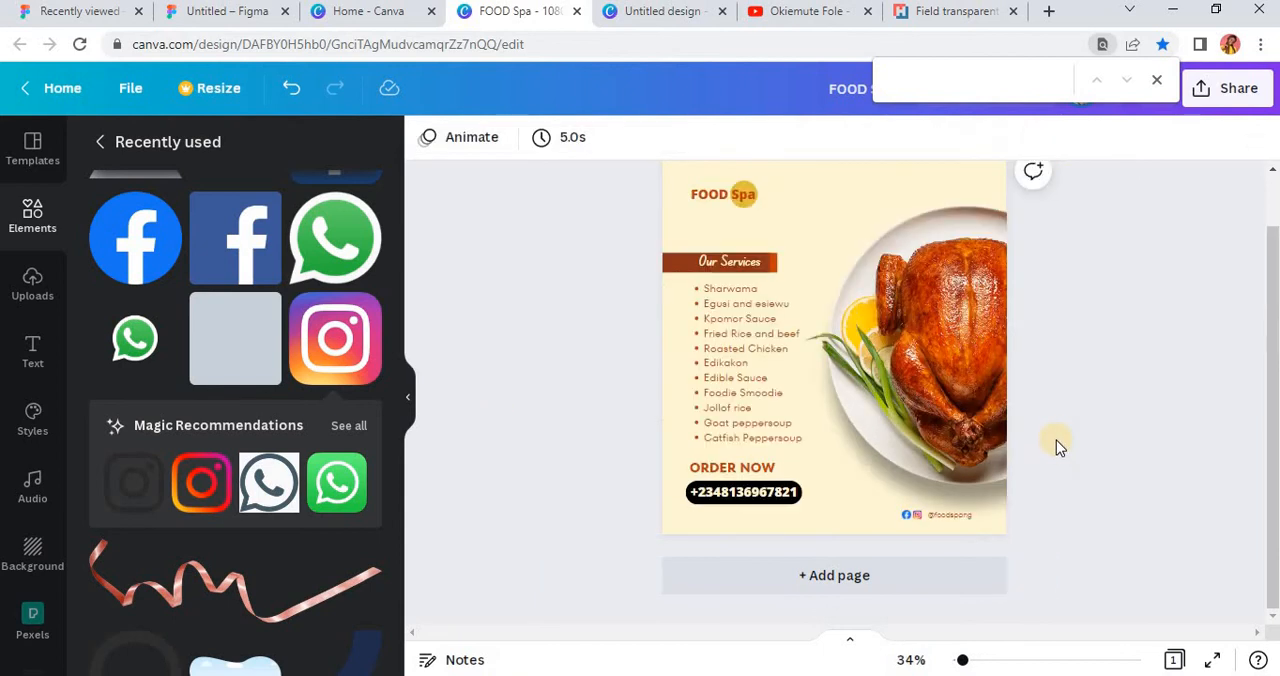
Step: Add the pink curled ribbon image above the chicken plate at the flyer's top right and tilt it clockwise
scroll(190, 480, "down", 3)
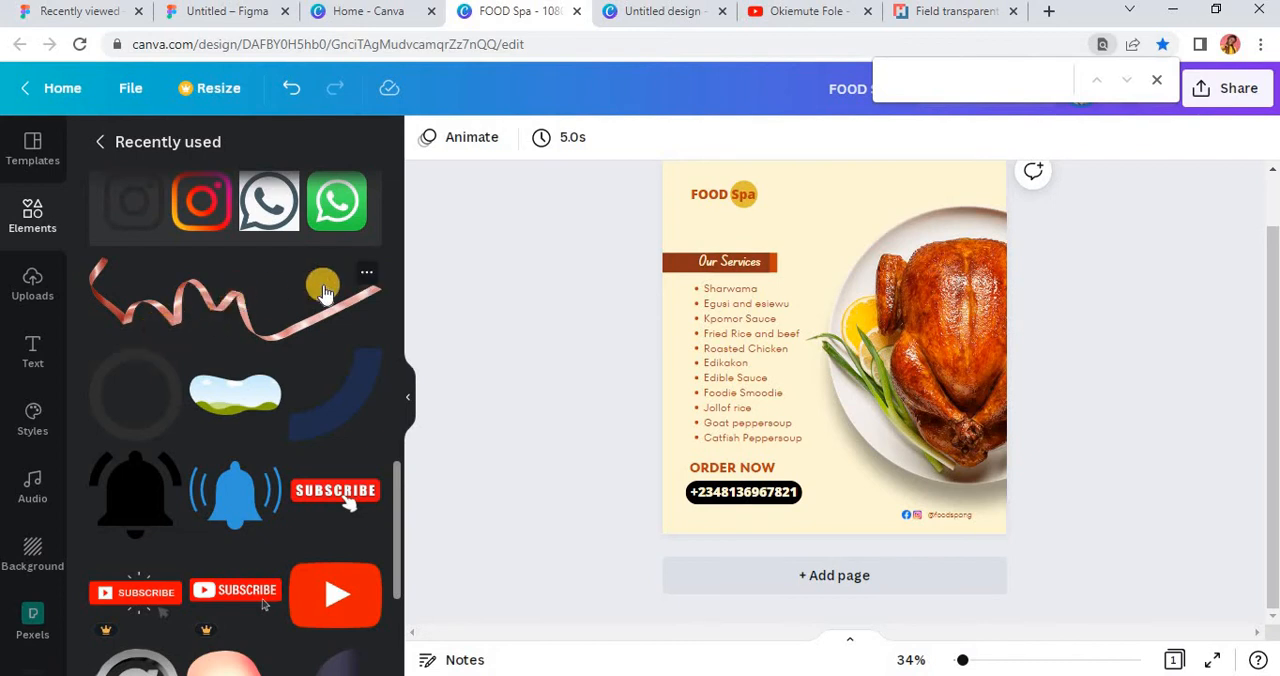
left_click(368, 274)
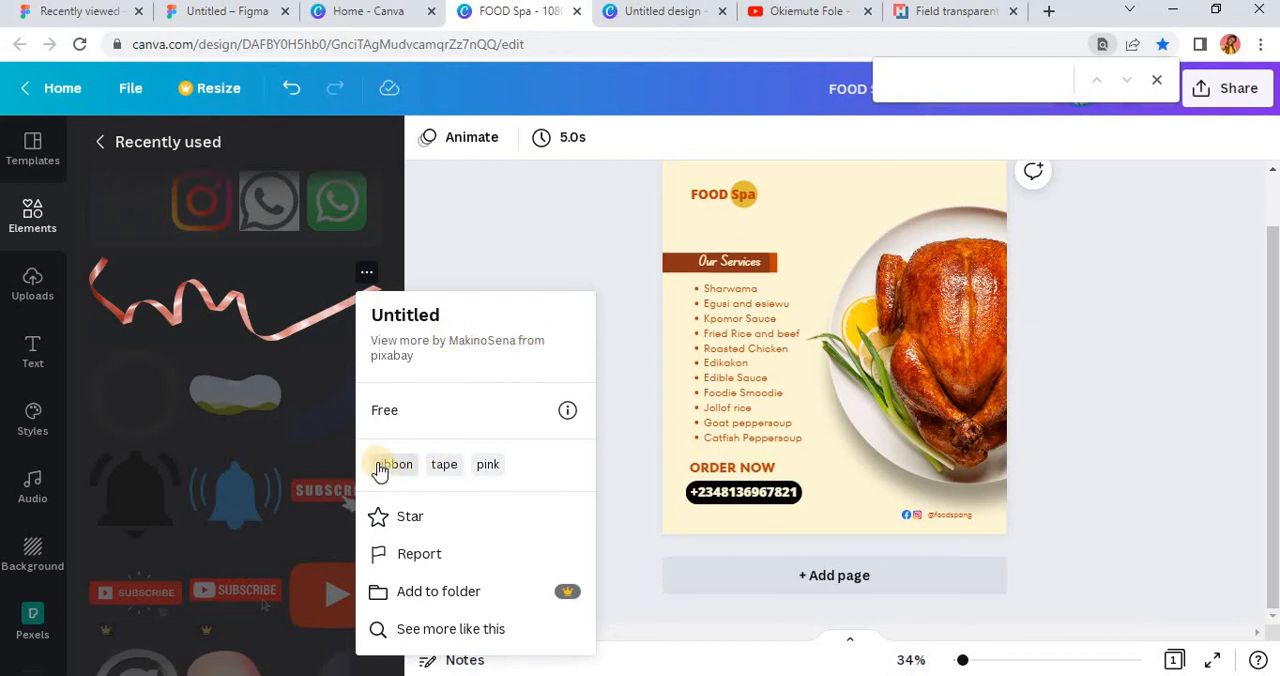
left_click(192, 300)
left_click(190, 298)
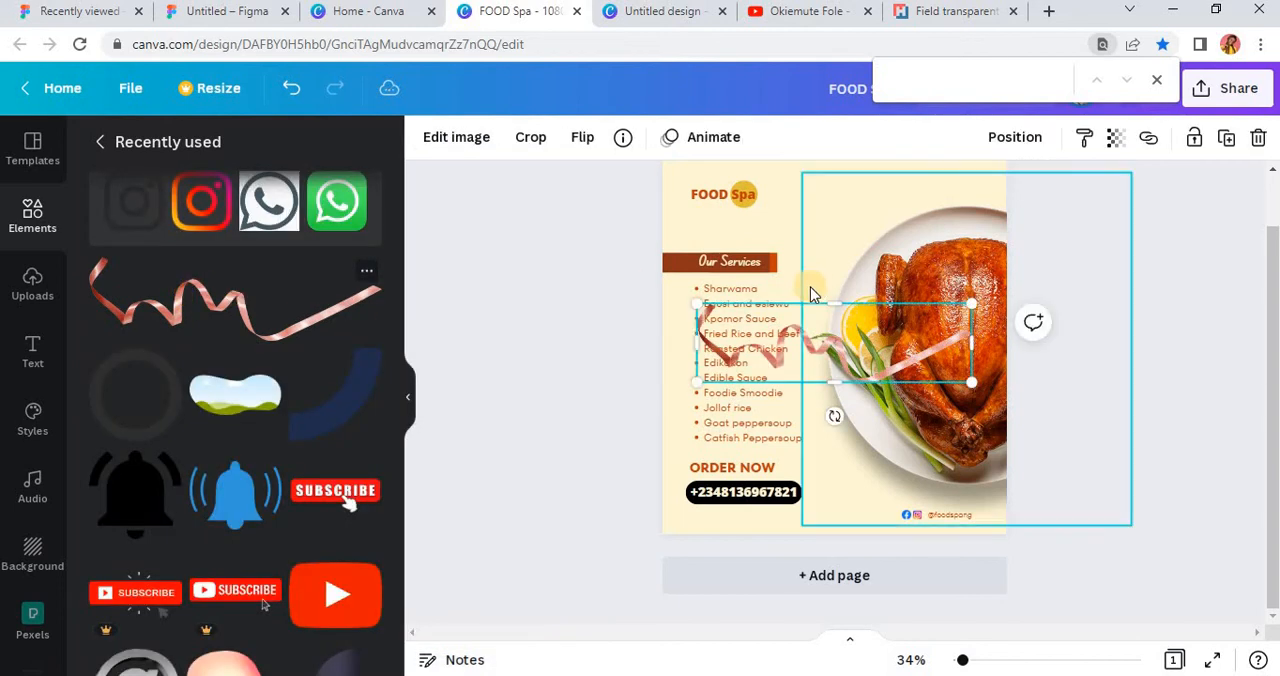
left_click_drag(852, 365, 965, 218)
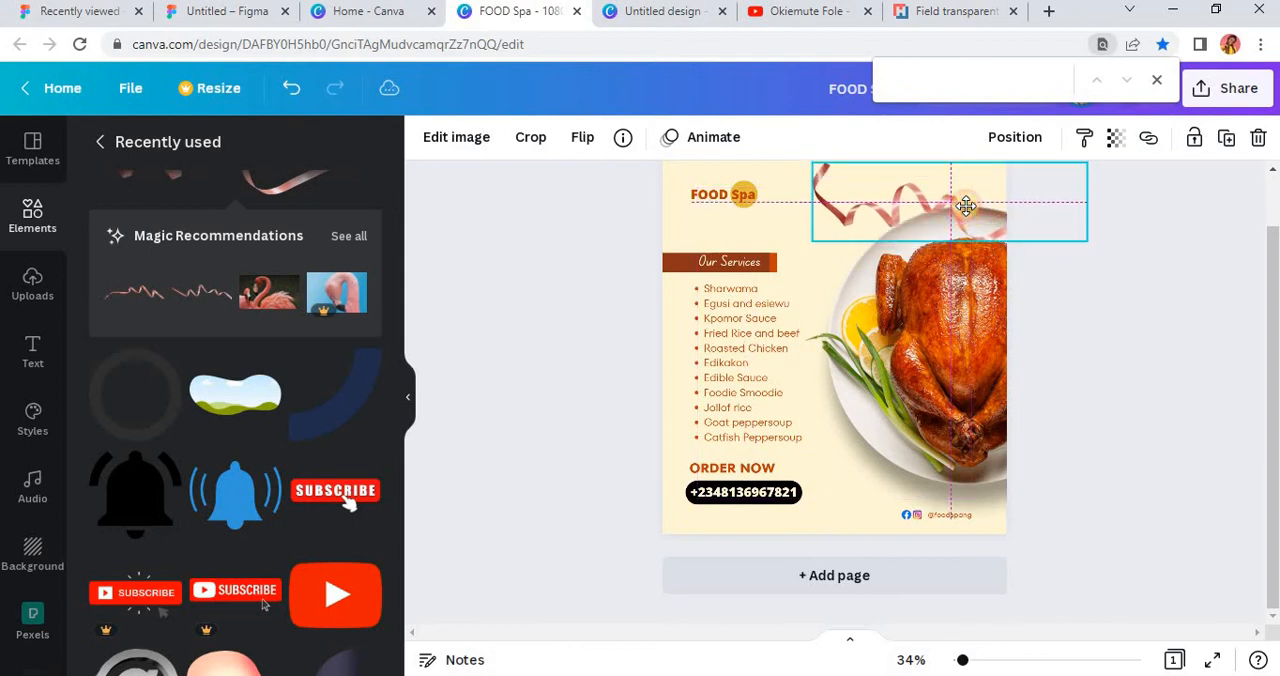
scroll(1070, 280, "up", 1)
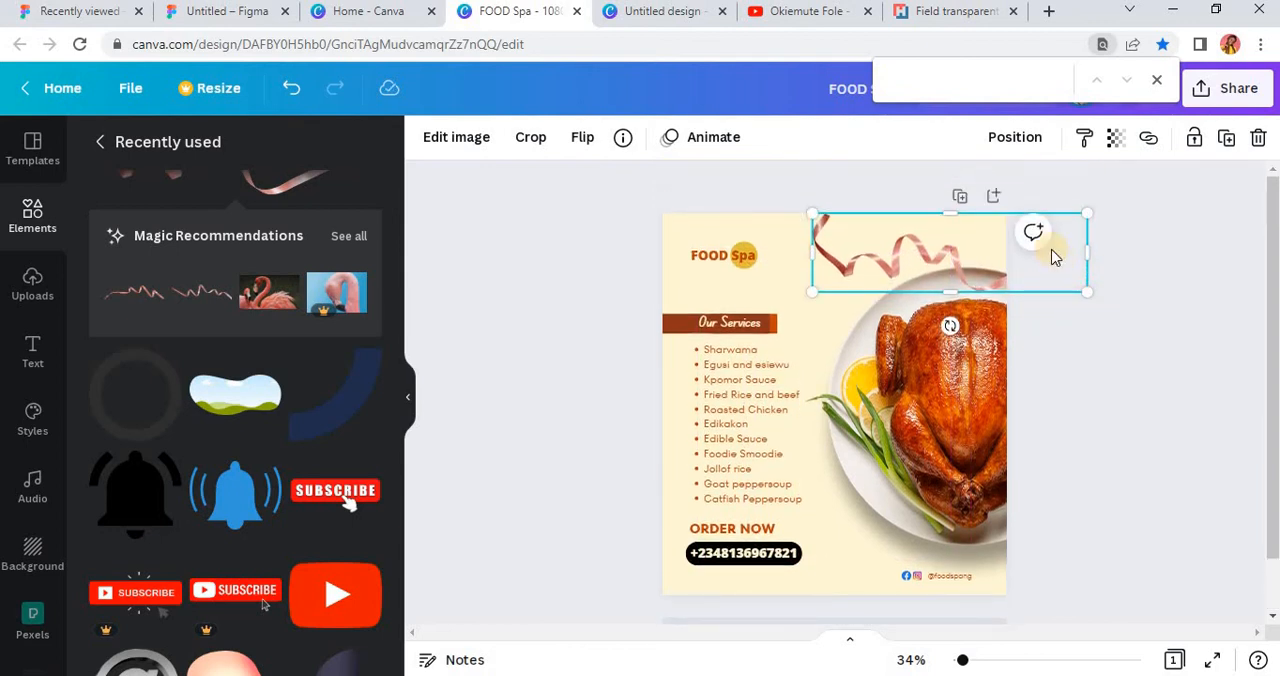
left_click_drag(950, 325, 921, 320)
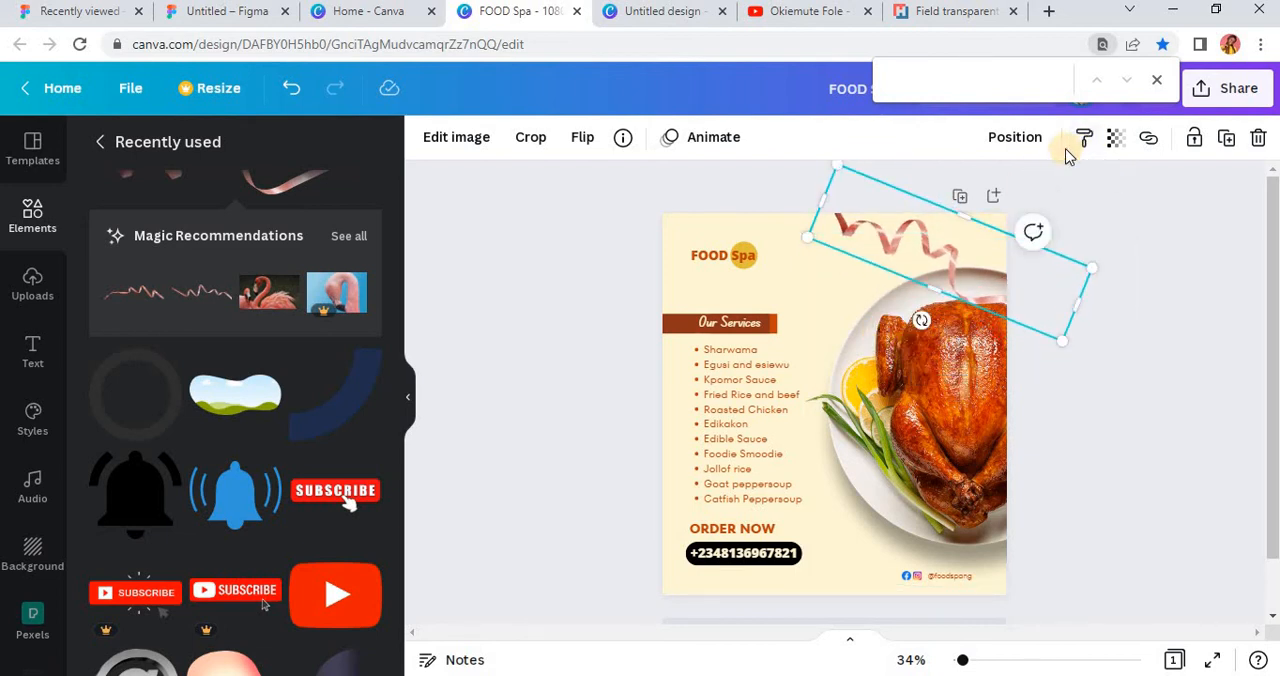
Step: Set the ribbon image's blur to 20 and scale it down slightly above the plate
left_click(446, 139)
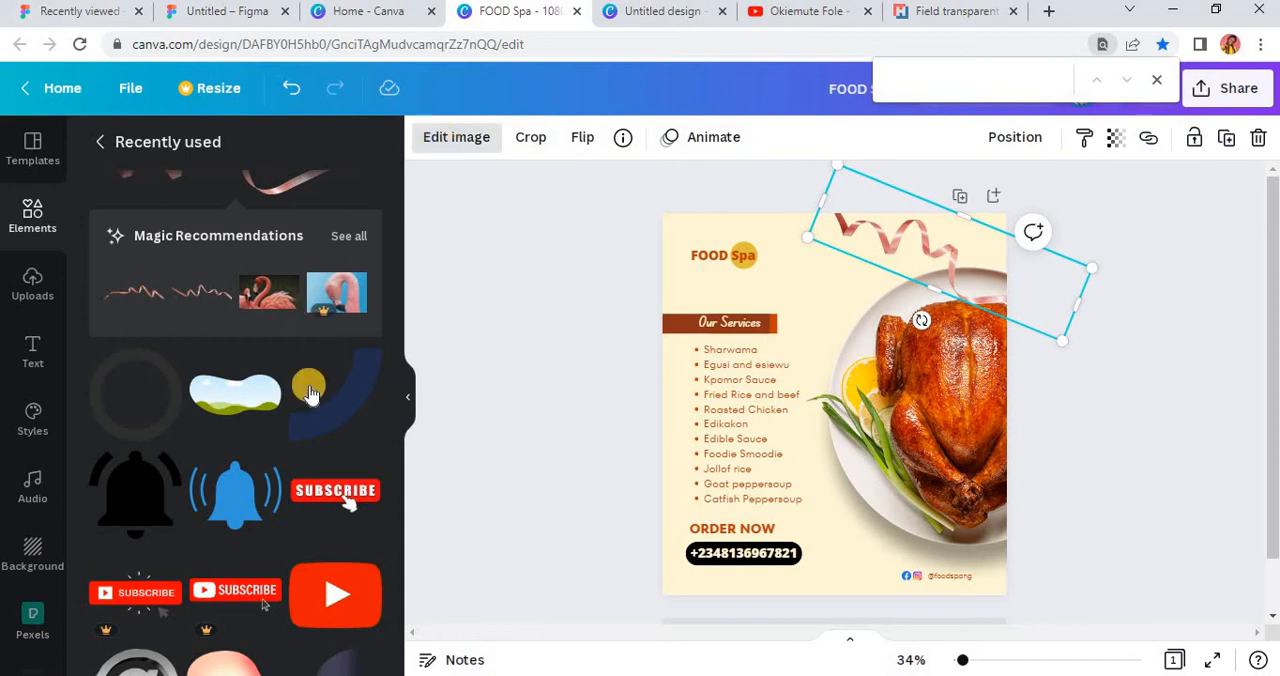
scroll(314, 434, "down", 3)
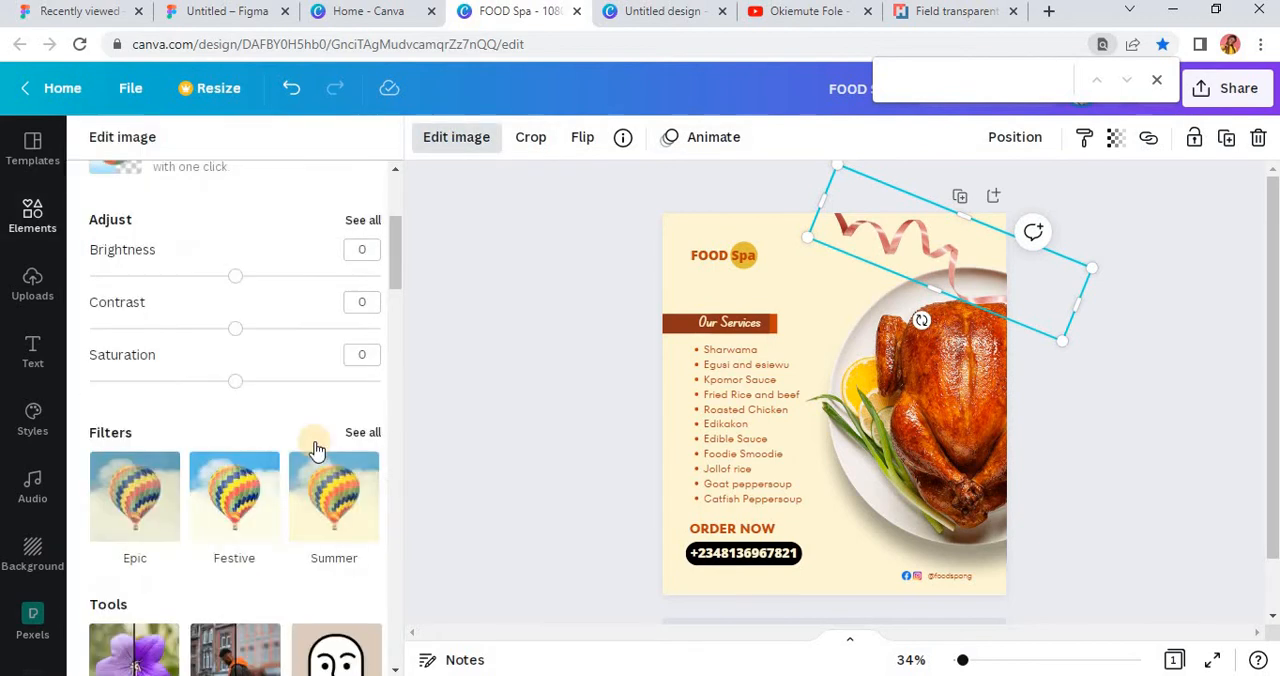
left_click(362, 221)
left_click_drag(240, 436, 266, 452)
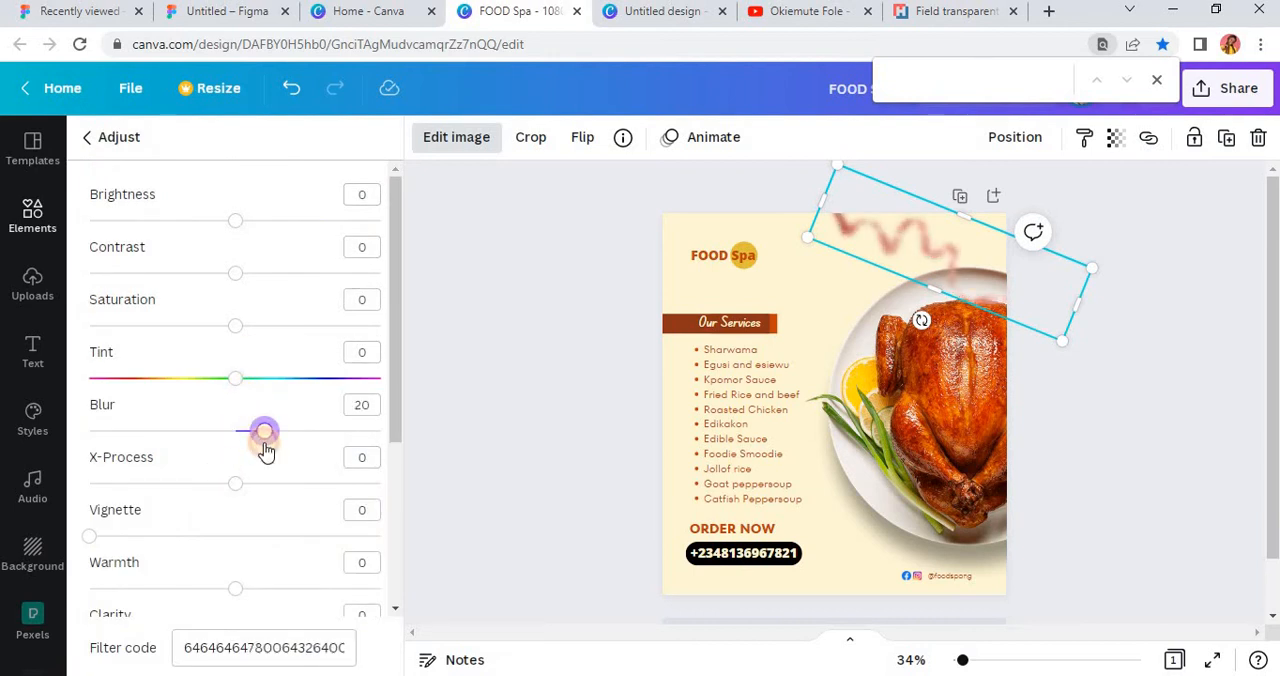
left_click_drag(964, 292, 944, 268)
scroll(946, 298, "down", 1)
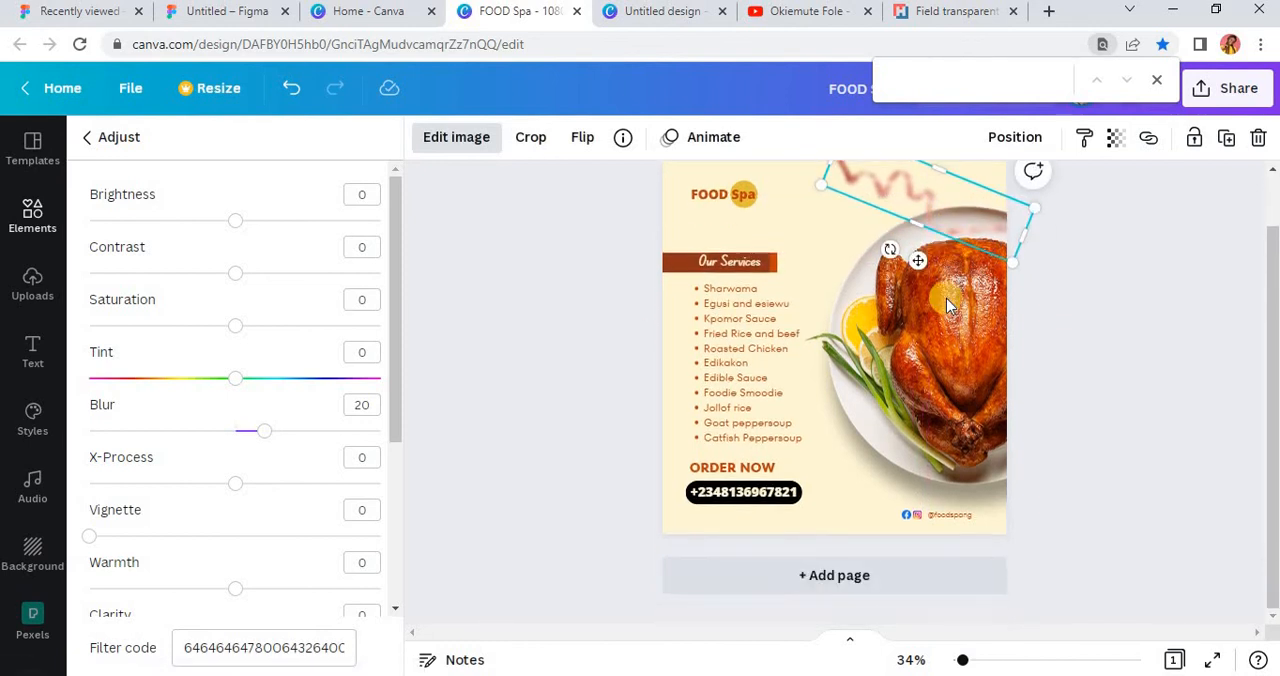
scroll(946, 298, "up", 1)
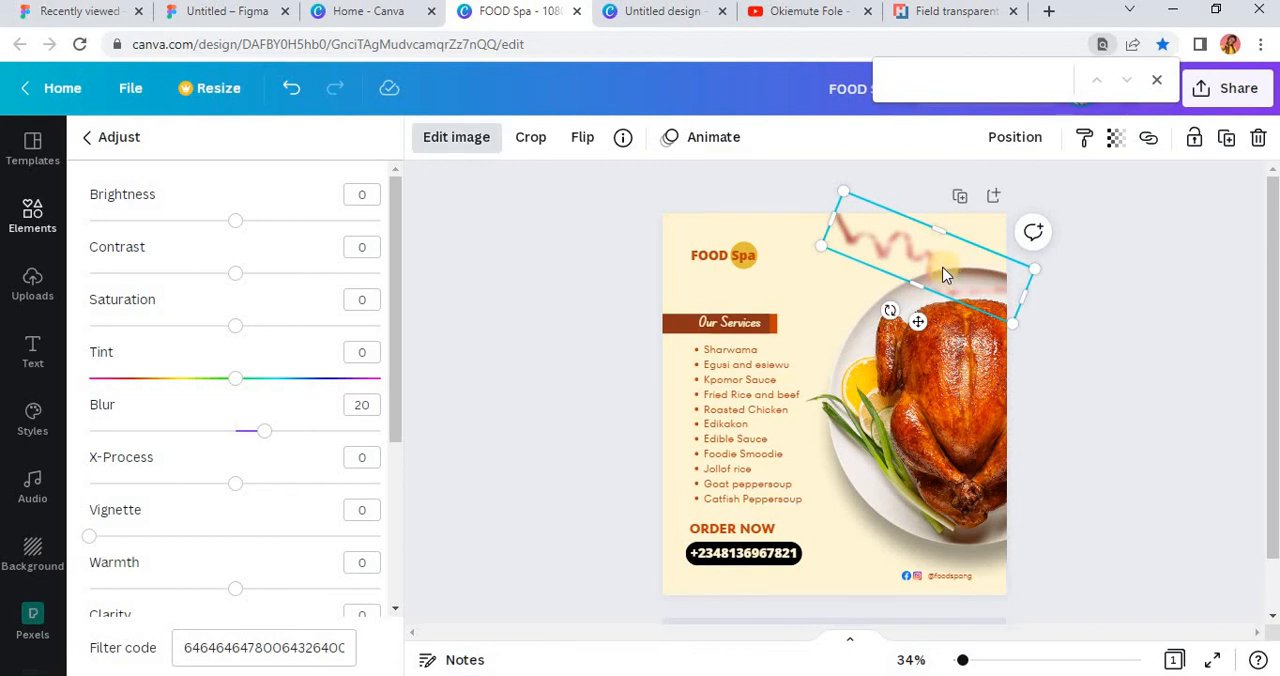
Step: Duplicate the blurred ribbon, place the copy at the flyer's bottom beside the phone number pill, and set its blur to 9
key("ctrl+d")
left_click_drag(945, 270, 733, 409)
left_click_drag(264, 431, 252, 457)
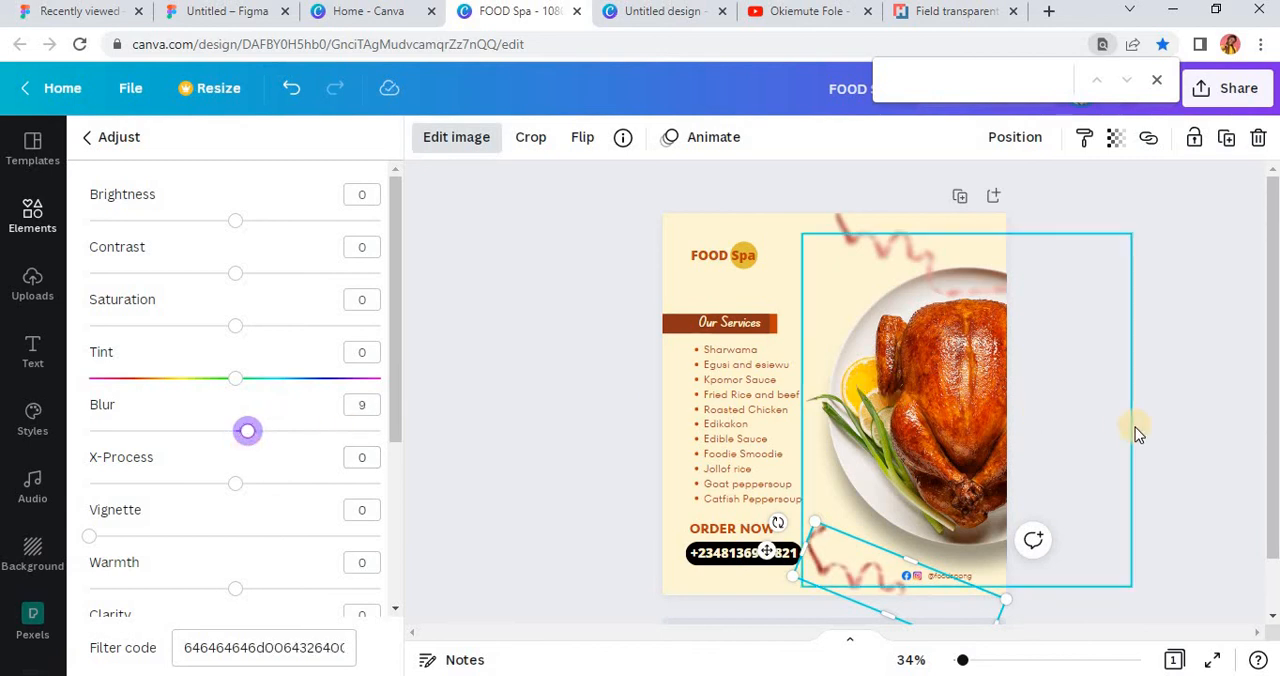
left_click(830, 578)
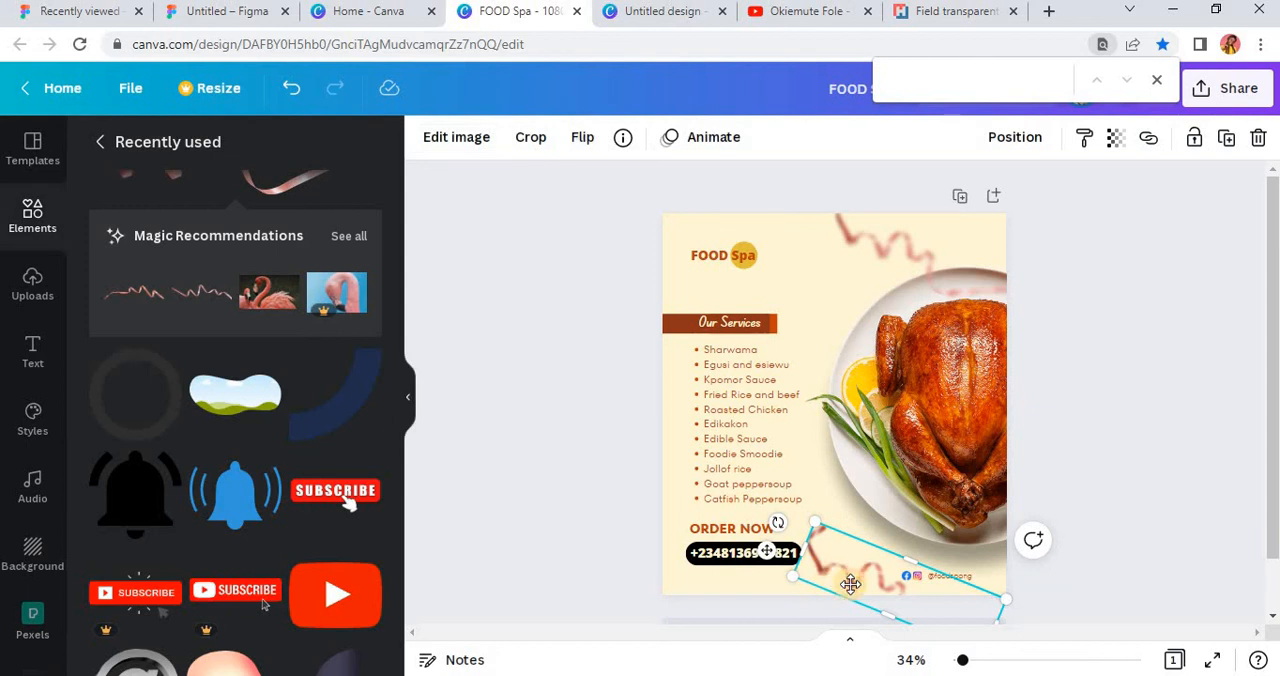
Step: Nudge the duplicated blurred ribbon slightly beside the phone number pill and deselect it
mouse_move(845, 564)
left_mouse_down()
mouse_move(859, 585)
mouse_move(853, 564)
left_mouse_up()
left_click(1070, 337)
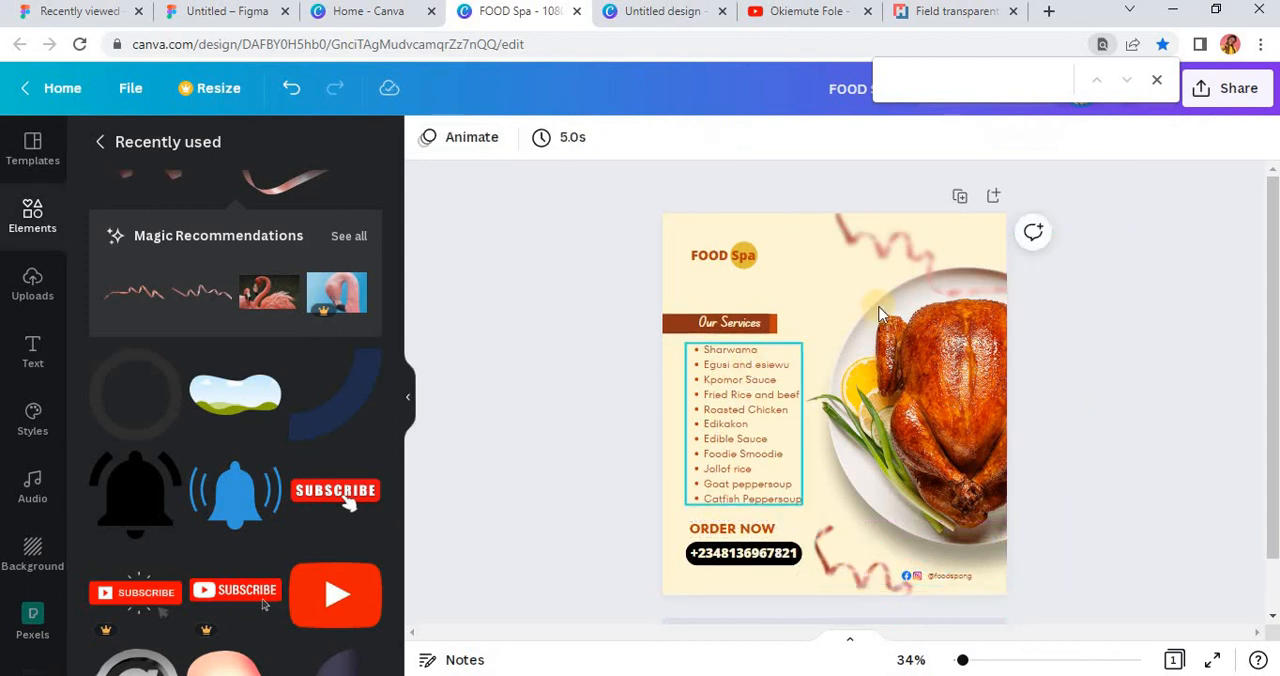
Step: Lighten the flyer's cream background to the near-white custom color #FFFEFA
left_click(767, 229)
left_click(426, 138)
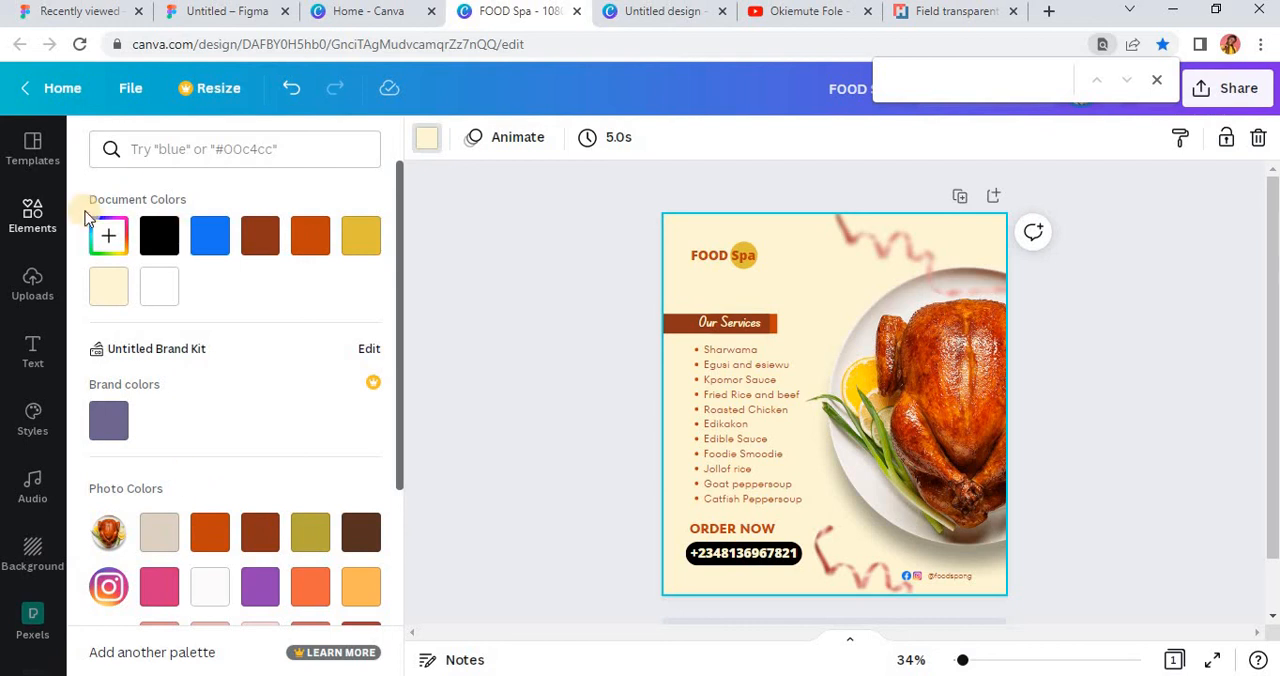
left_click(103, 243)
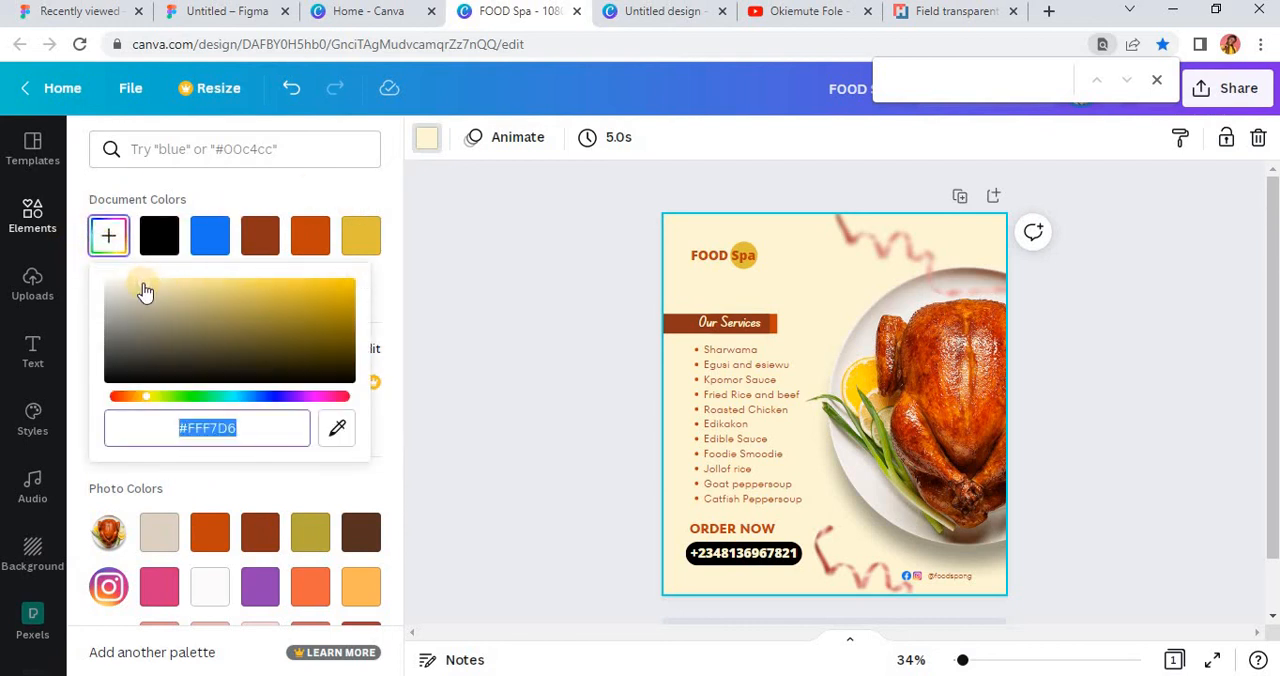
left_click_drag(136, 284, 125, 277)
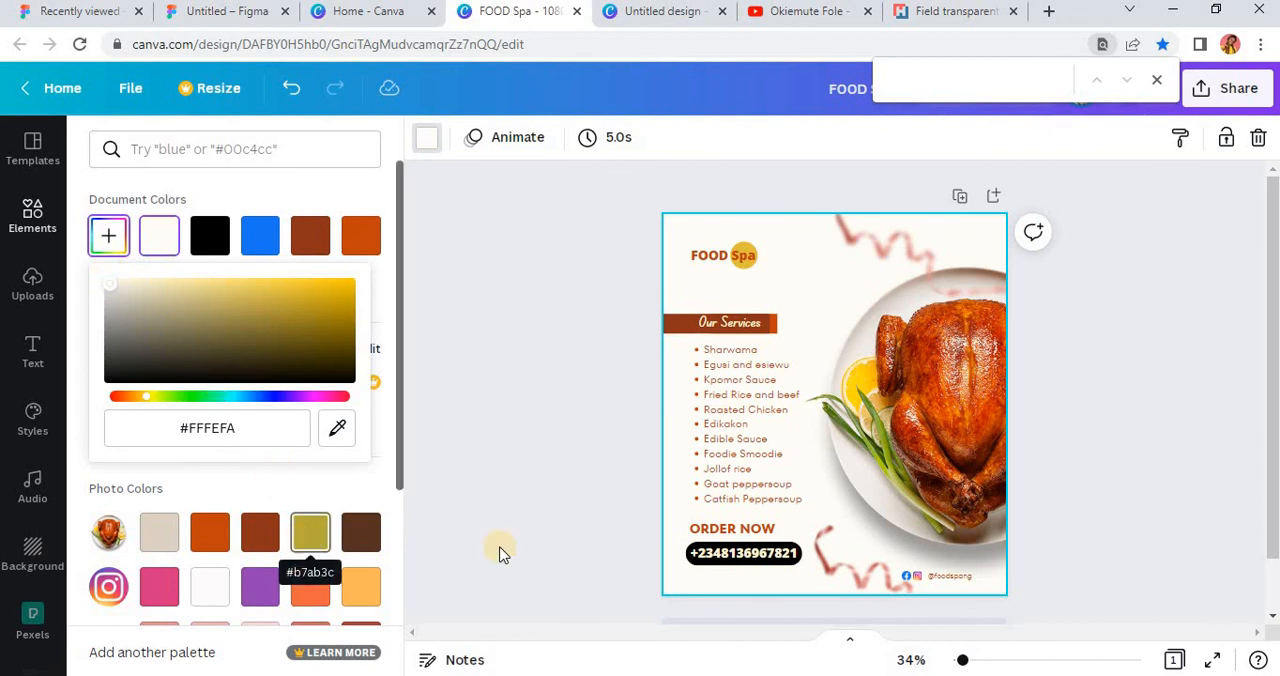
Step: Try the chicken photo's orange as the flyer background, adjusting that custom color to white, #FFFFFF
left_click(212, 535)
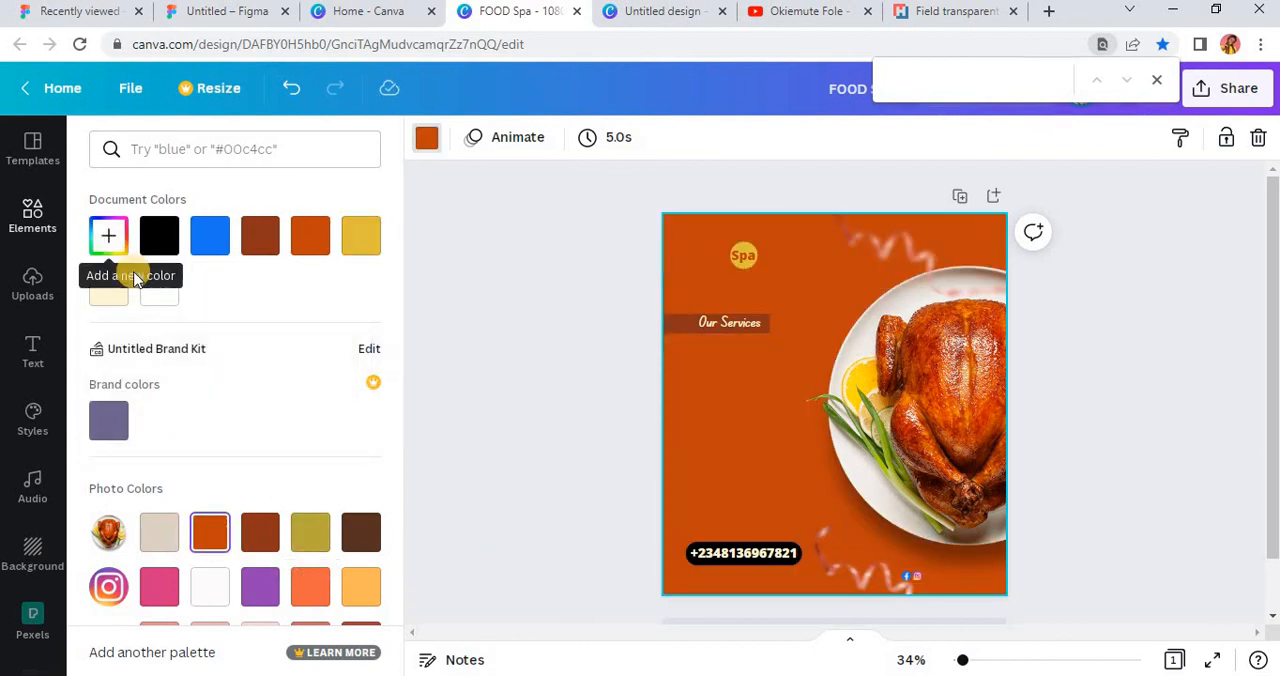
left_click(108, 236)
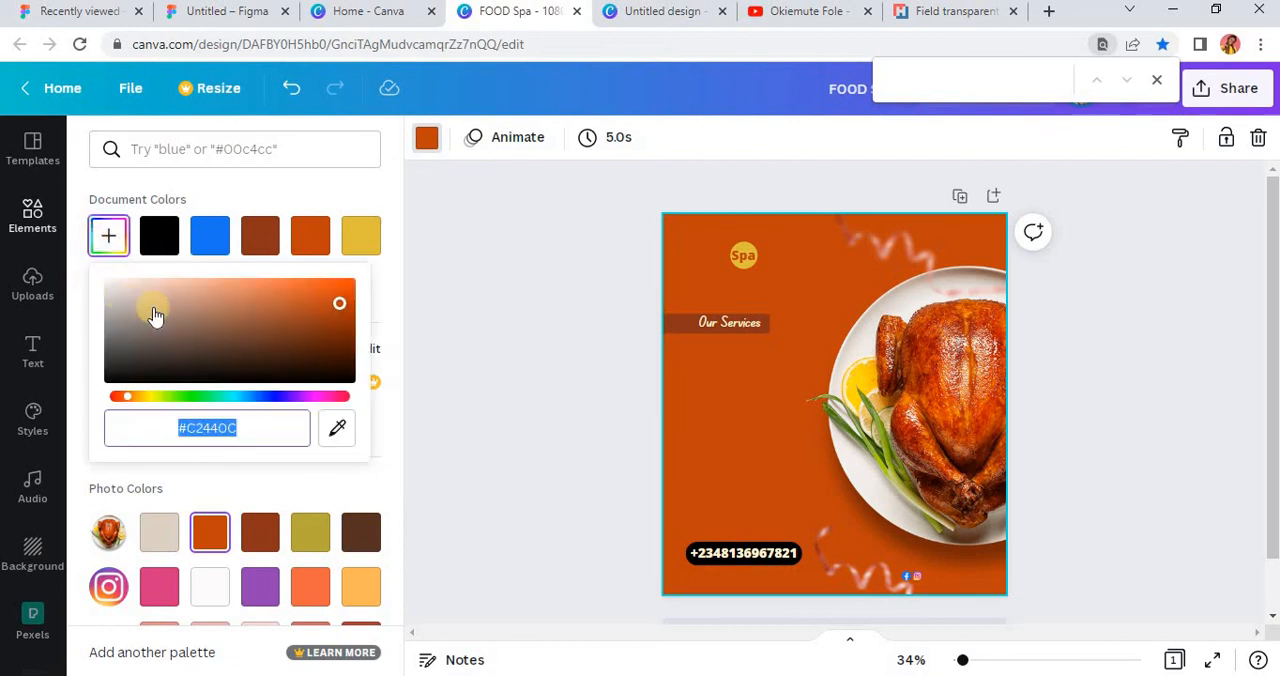
left_click_drag(266, 289, 105, 270)
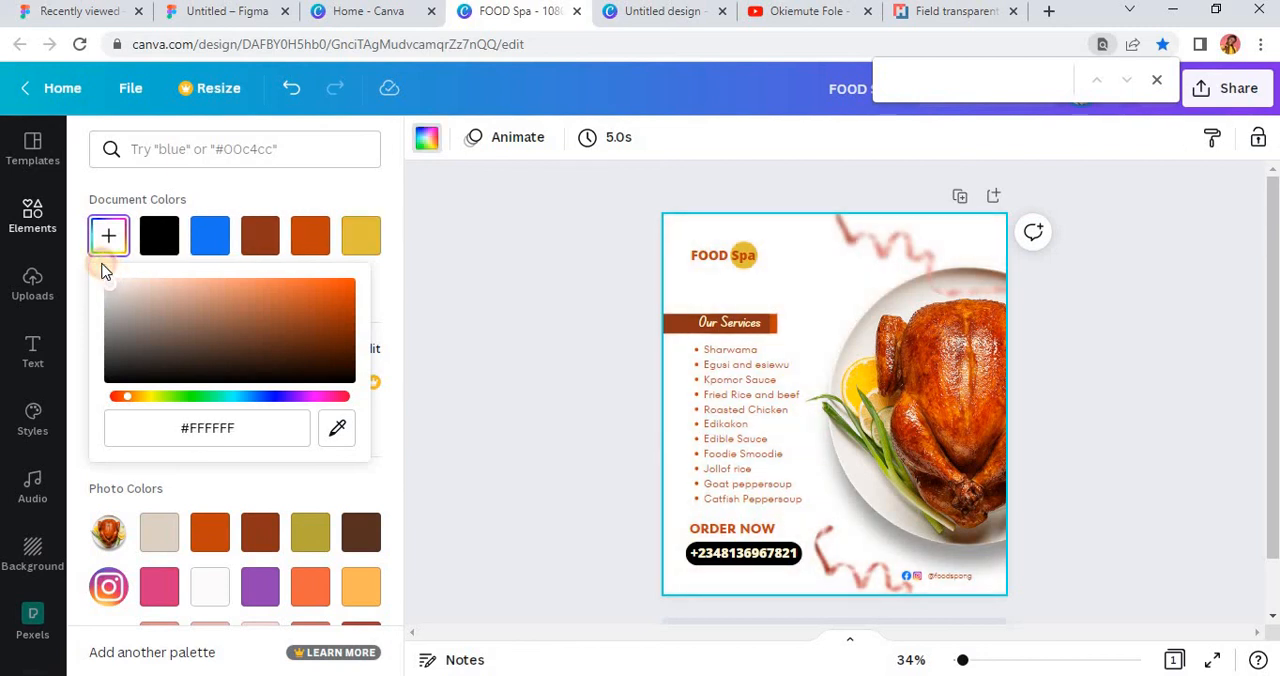
Step: Set the flyer background to the Instagram icon's light orange and soften it to the pale custom color #FFF9F2
left_click(361, 590)
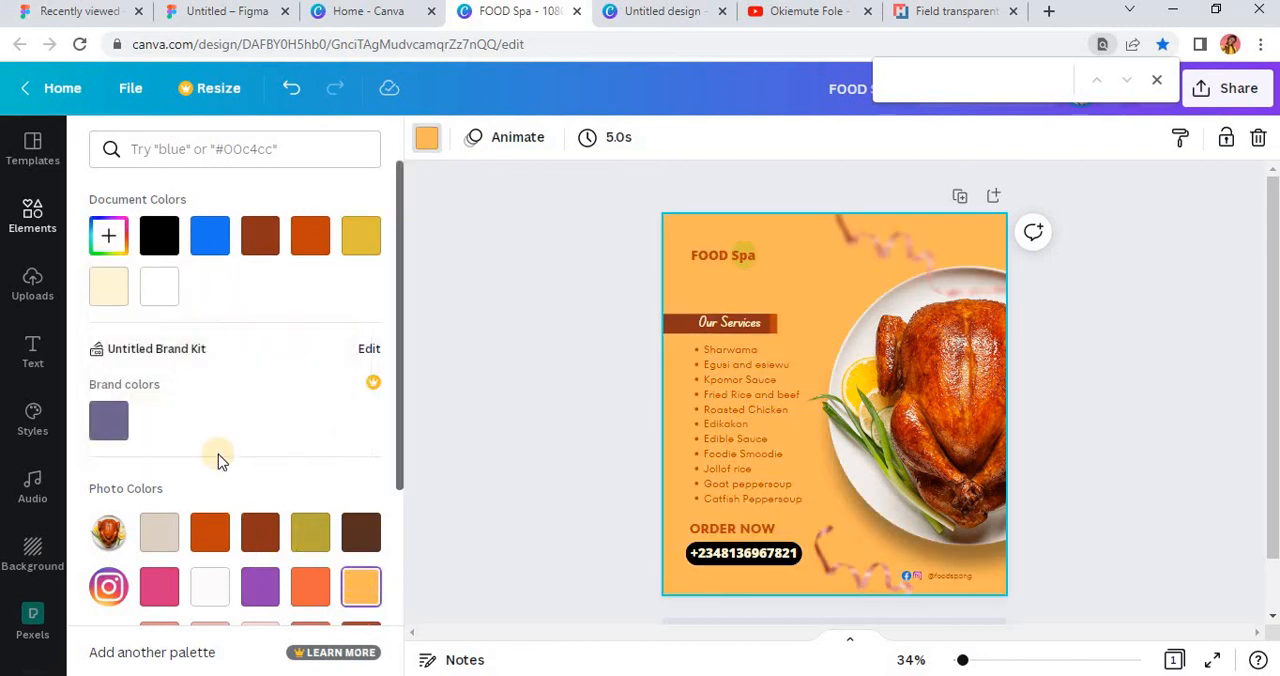
left_click(106, 240)
left_click_drag(258, 285, 117, 273)
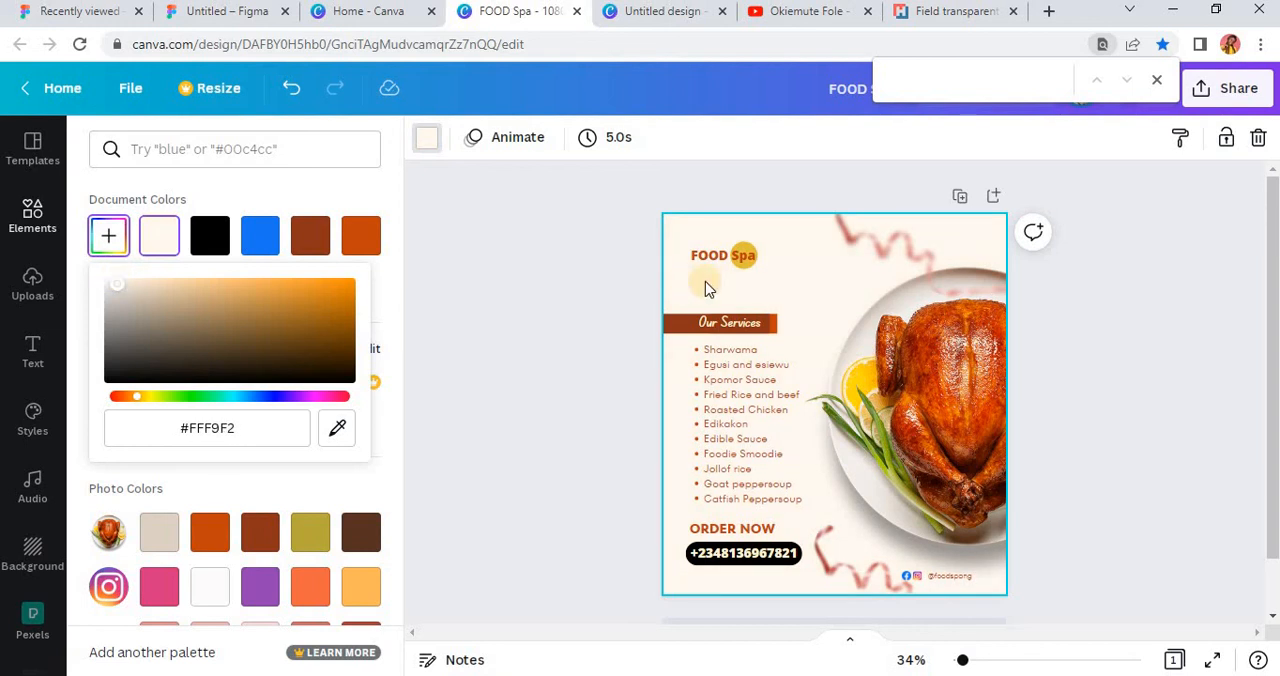
left_click(1043, 420)
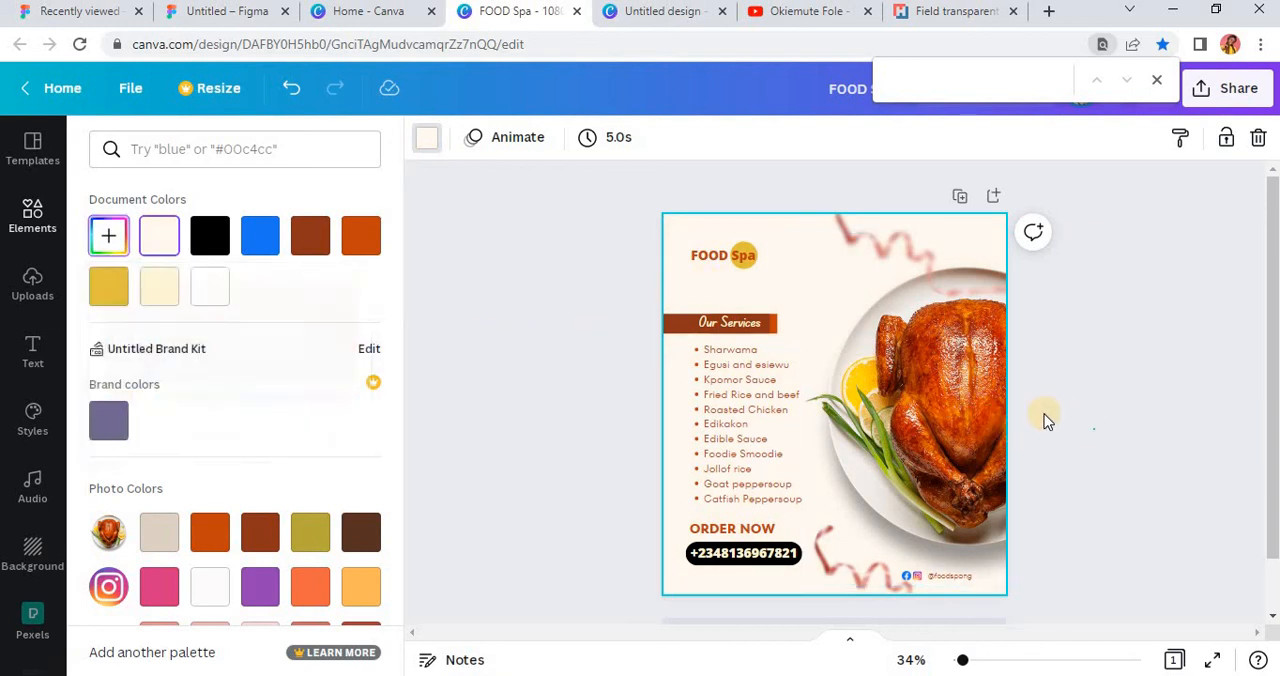
scroll(924, 330, "down", 1)
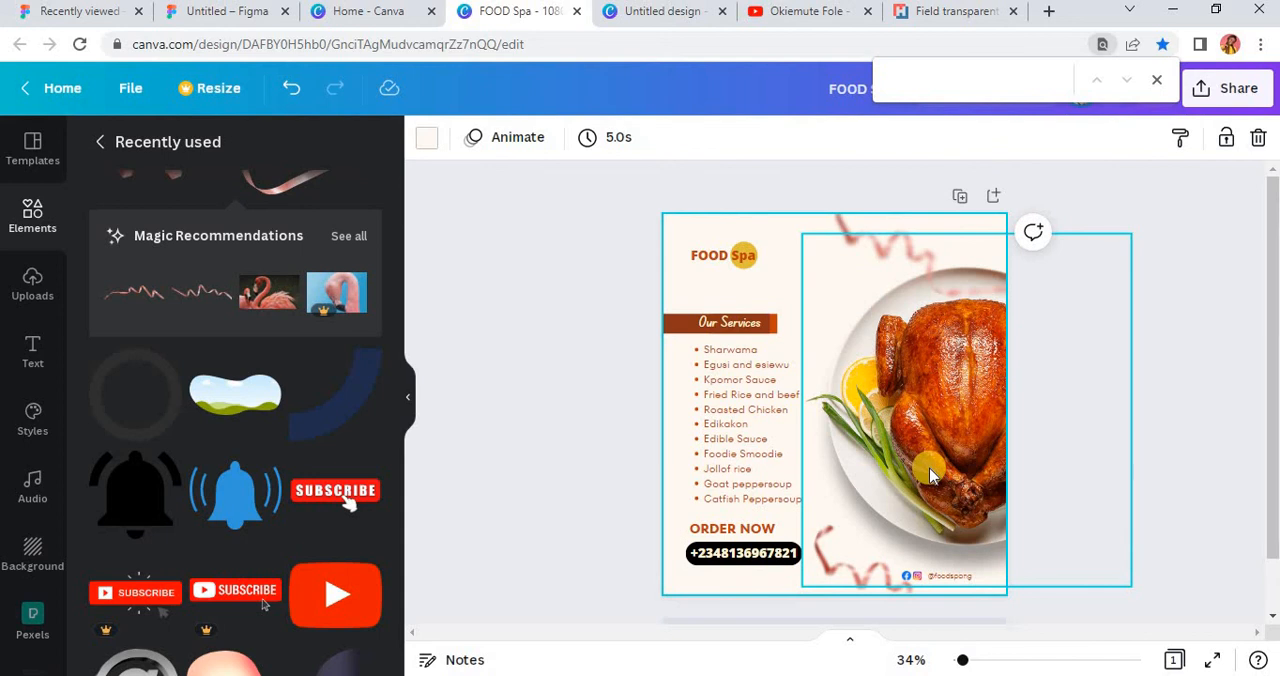
scroll(927, 466, "down", 3)
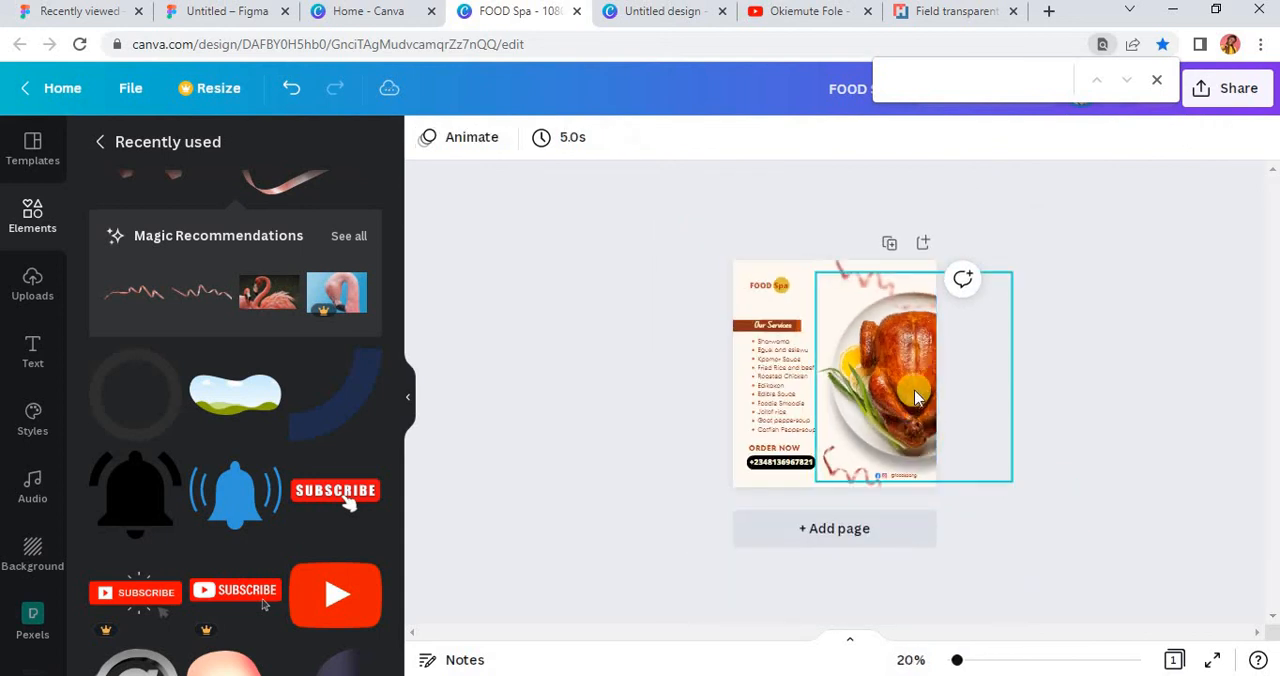
scroll(902, 400, "up", 2)
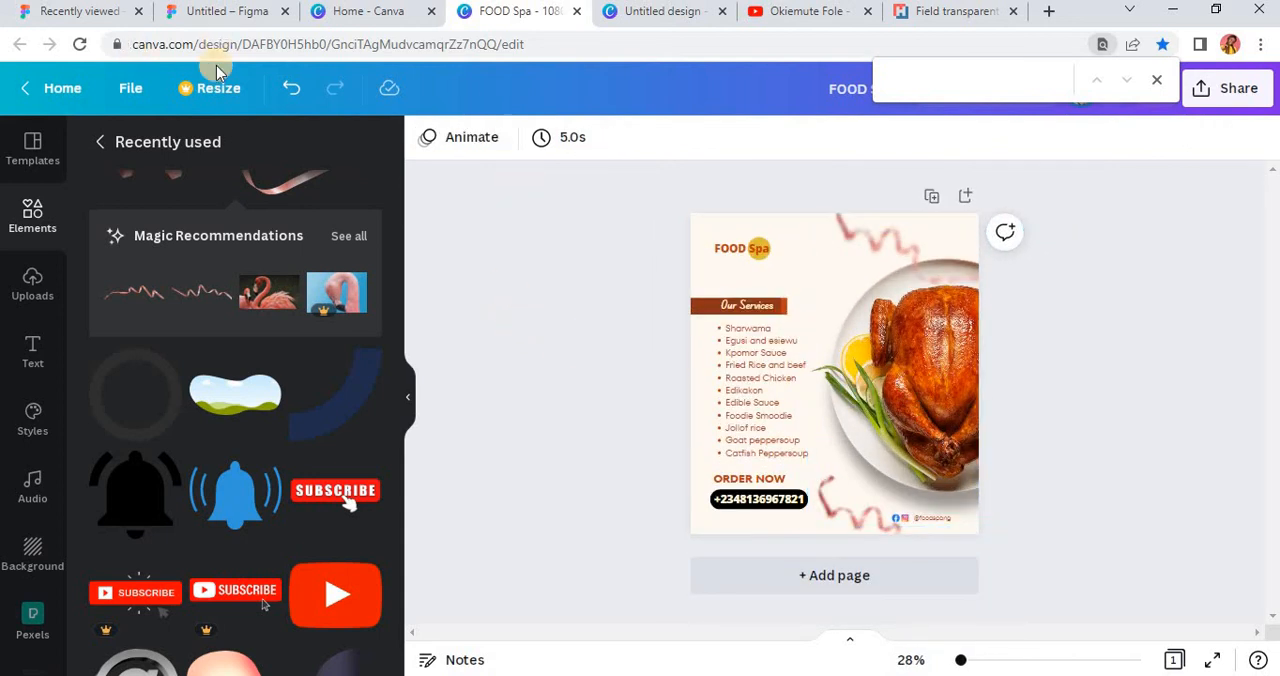